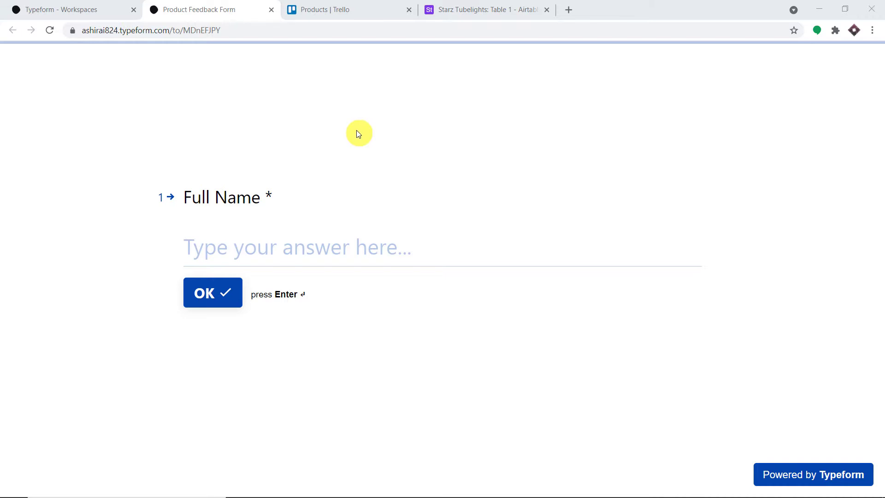
Check the Trello Products board and the Airtable Starz Tubelights table, then return to the feedback form.
click(338, 8)
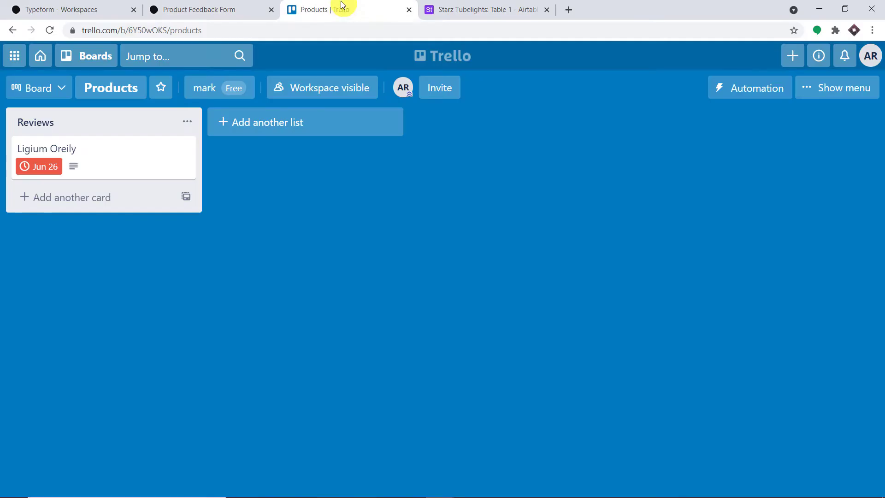
click(482, 5)
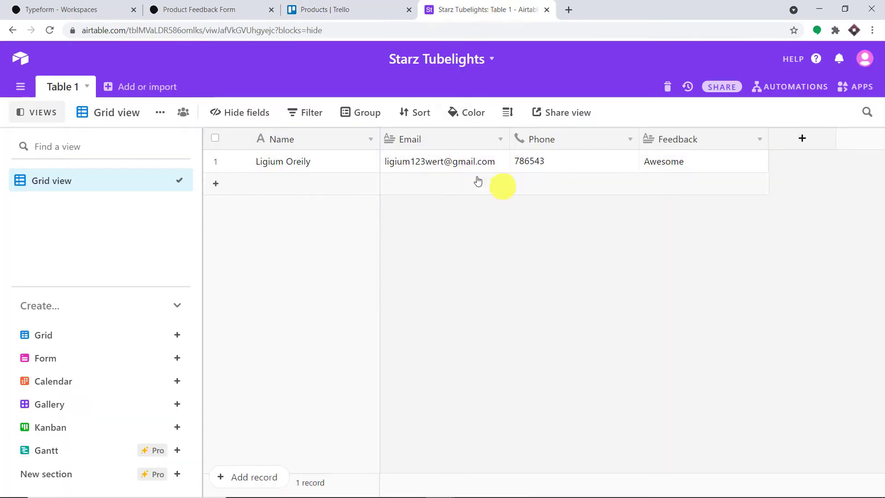
click(173, 8)
Fill in the respondent's saved name, accept the prefilled email, and enter a phone number.
click(214, 245)
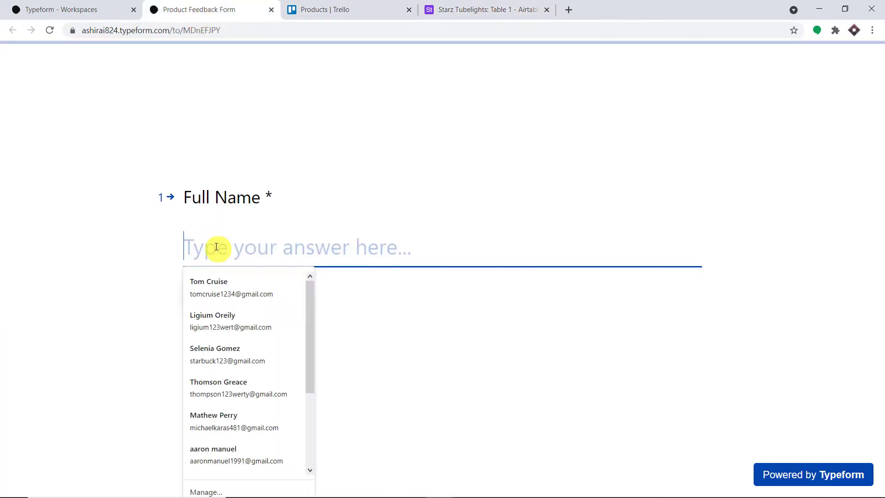
click(215, 399)
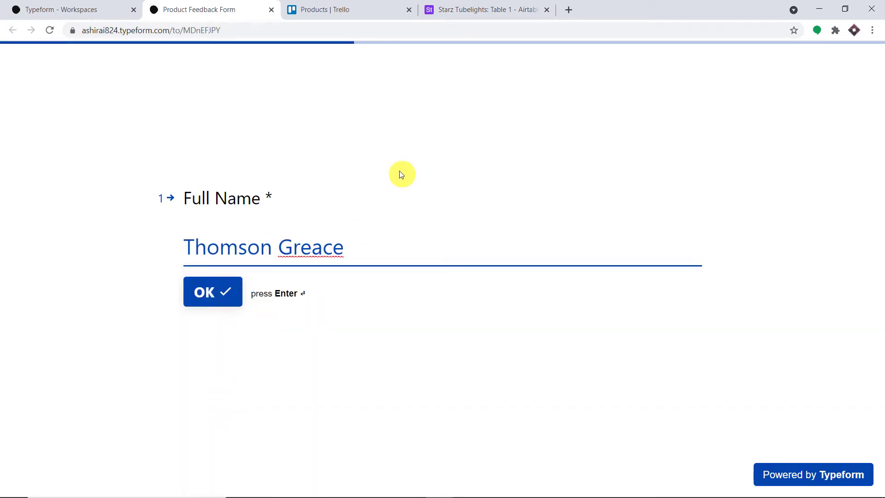
click(226, 294)
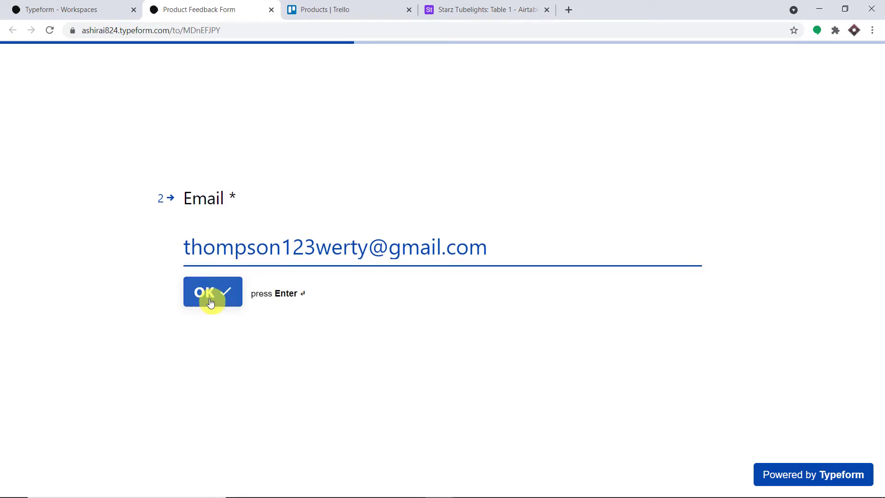
click(211, 302)
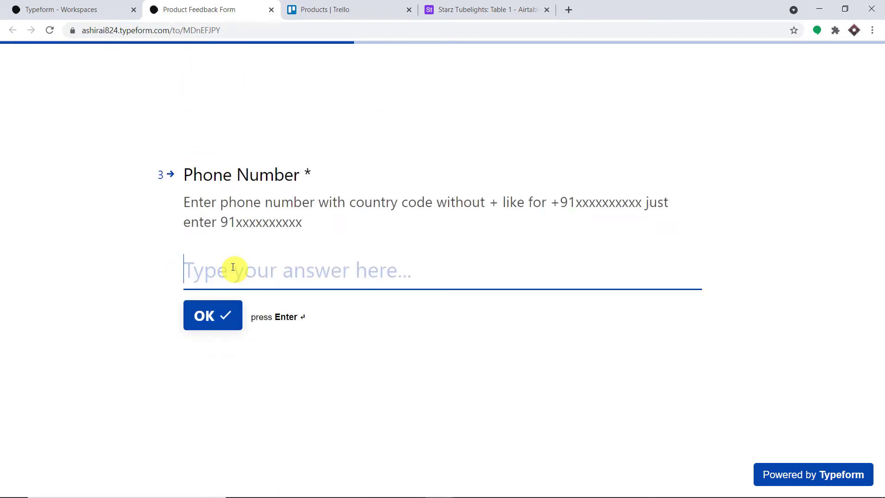
text(65786868)
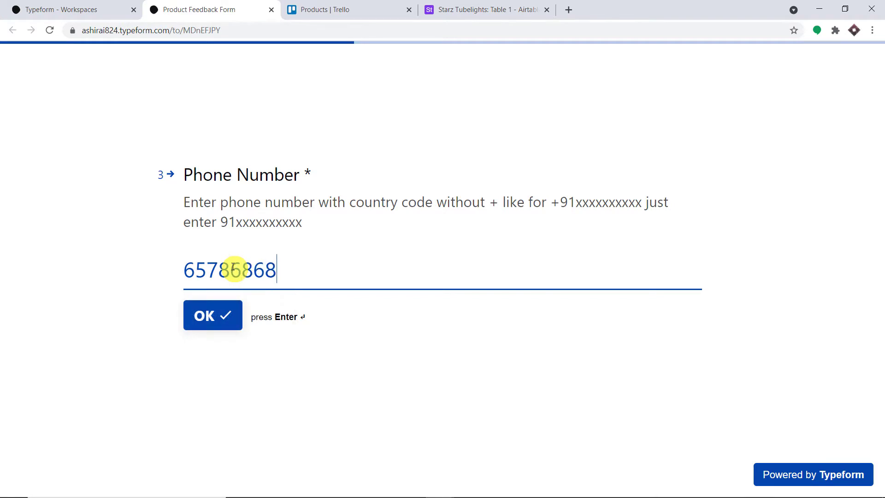
click(217, 320)
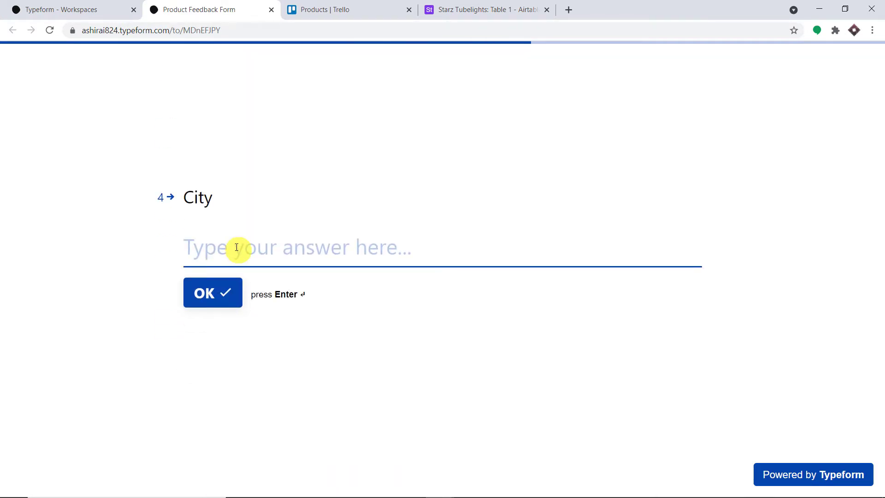
Enter the respondent's city and the review 'Good Product', then submit the form.
text(Itarsi)
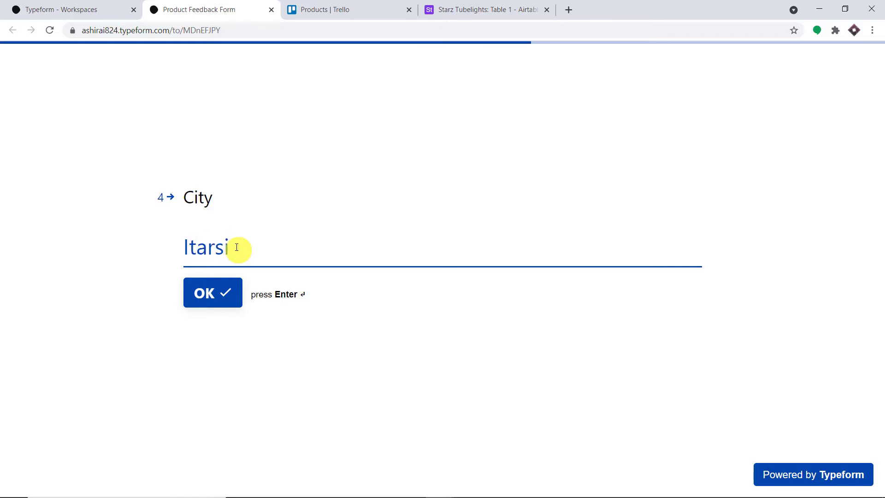
click(225, 291)
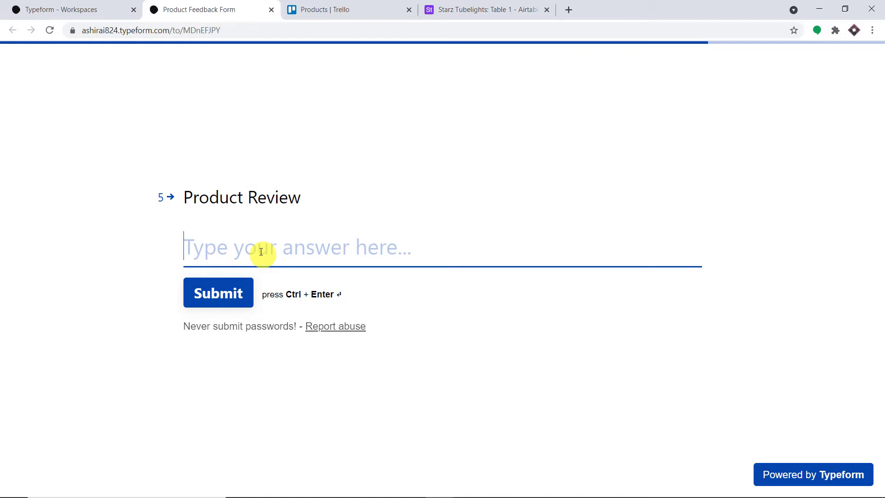
text(Good )
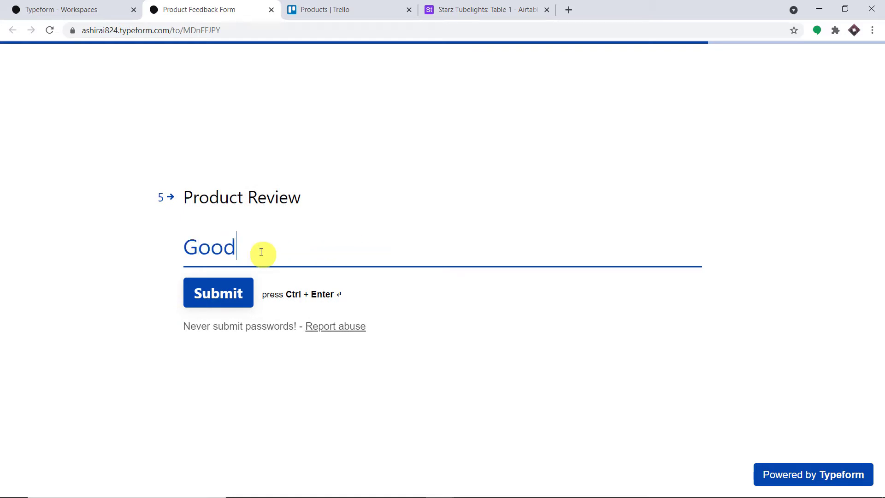
text(Product)
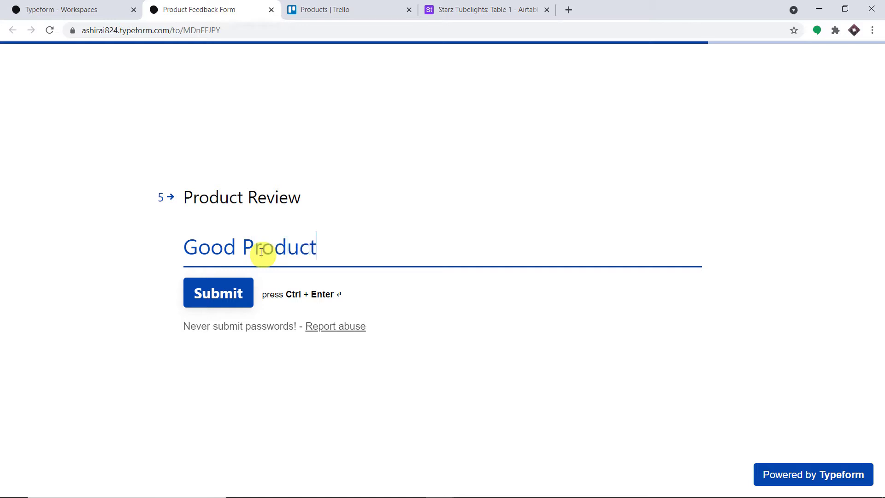
click(221, 290)
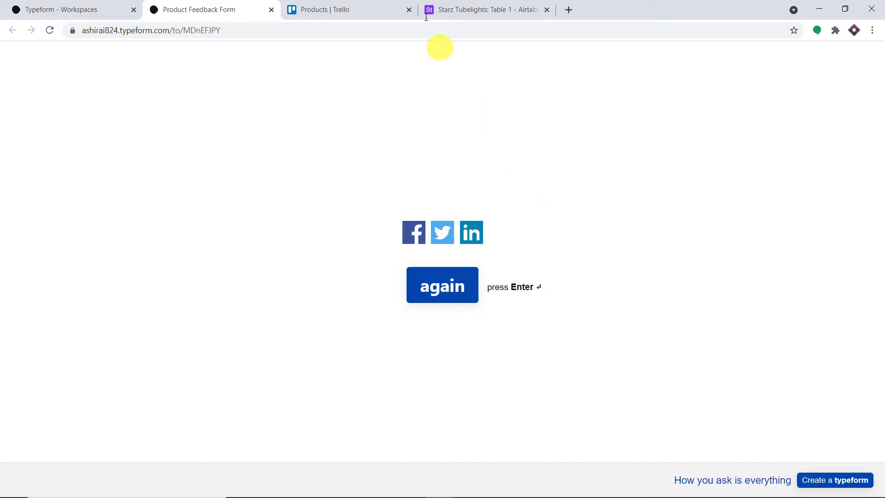
Inspect the new Trello review card's details, then view the Starz Tubelights table's second record.
click(385, 6)
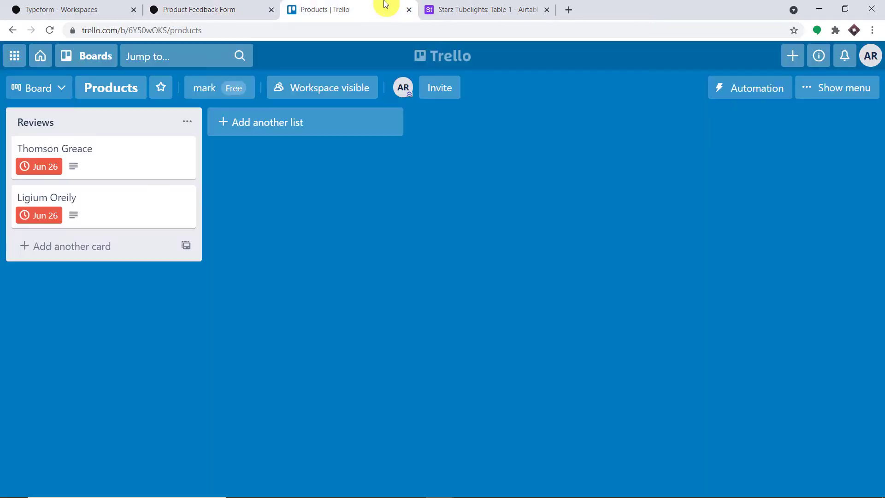
click(103, 159)
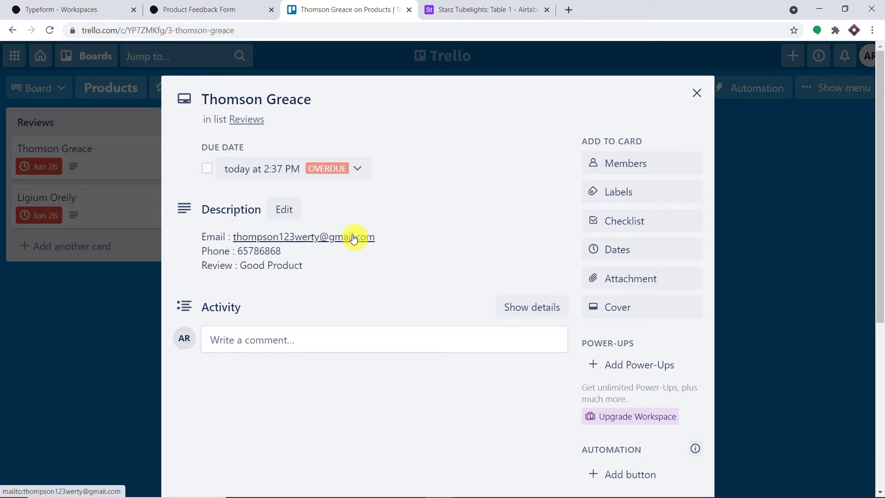
click(695, 92)
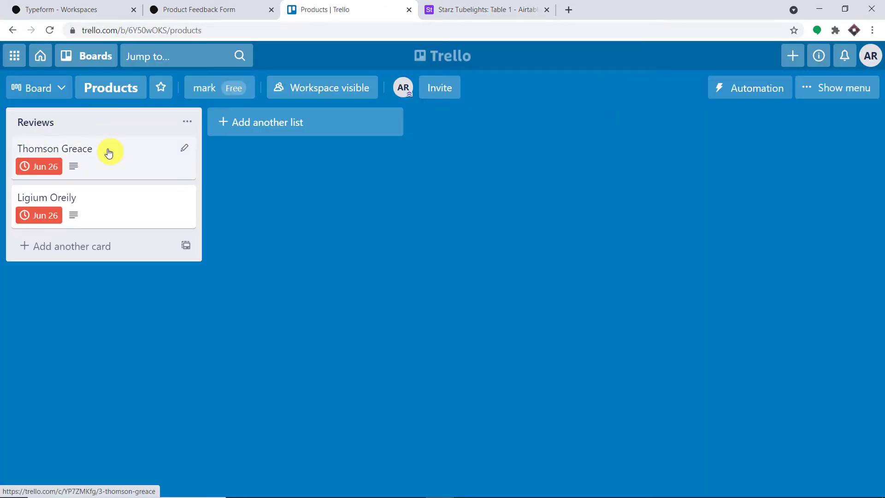
click(507, 8)
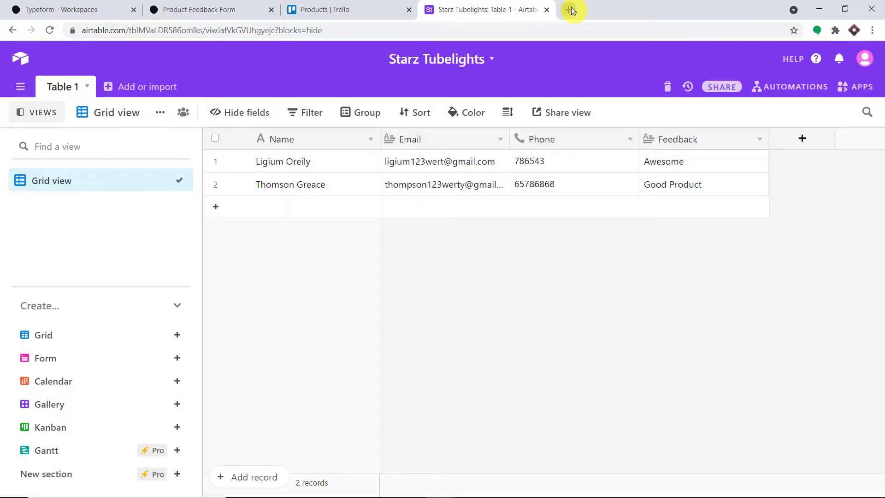
Go to pabbly.com in a new tab, sign in from the Connect product page, and launch Pabbly Connect.
click(572, 8)
text(p)
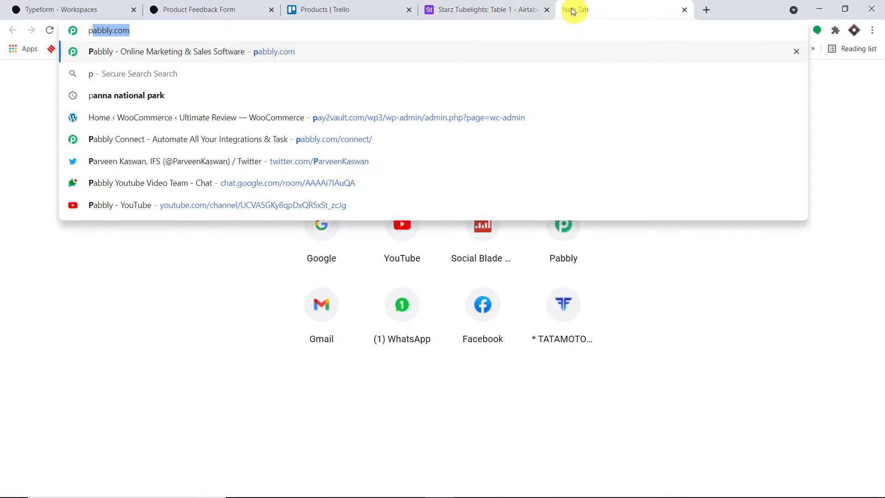
key(Return)
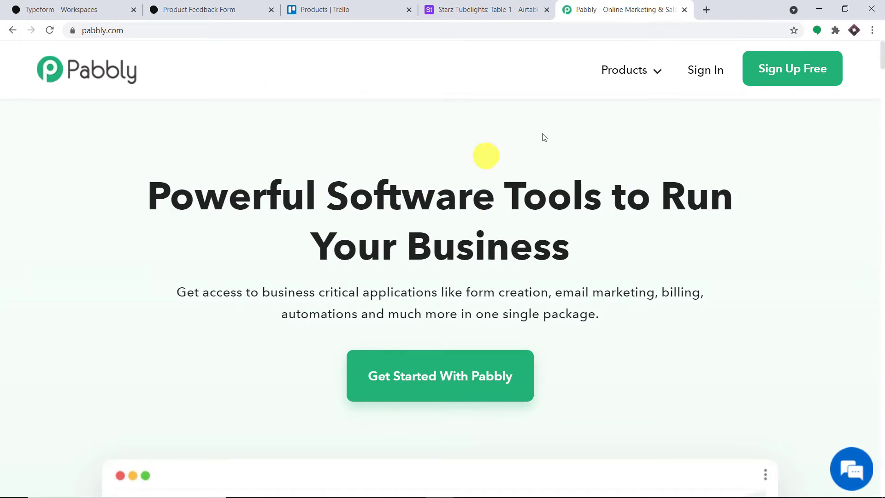
mouse_move(619, 76)
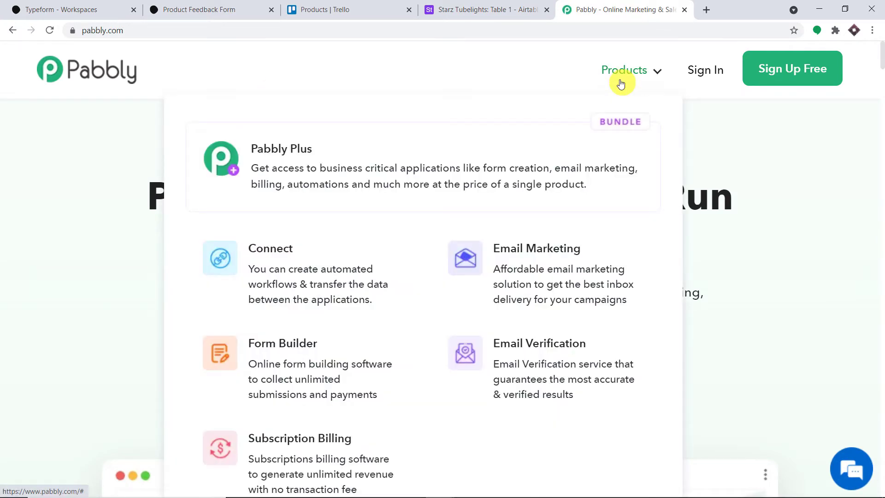
click(326, 262)
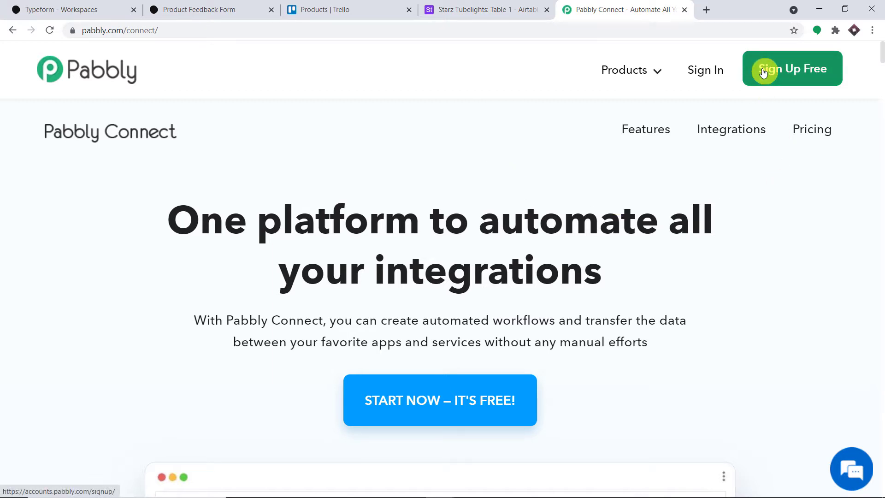
click(714, 70)
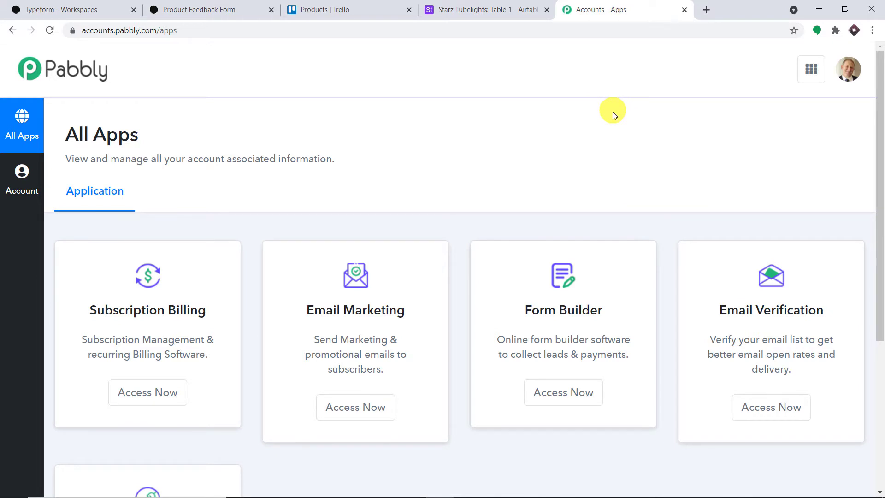
scroll(604, 147, down, 5)
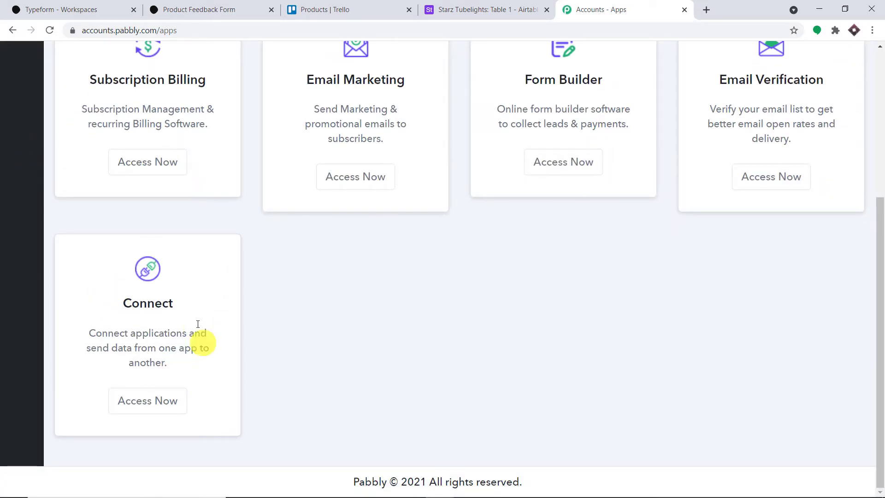
click(147, 400)
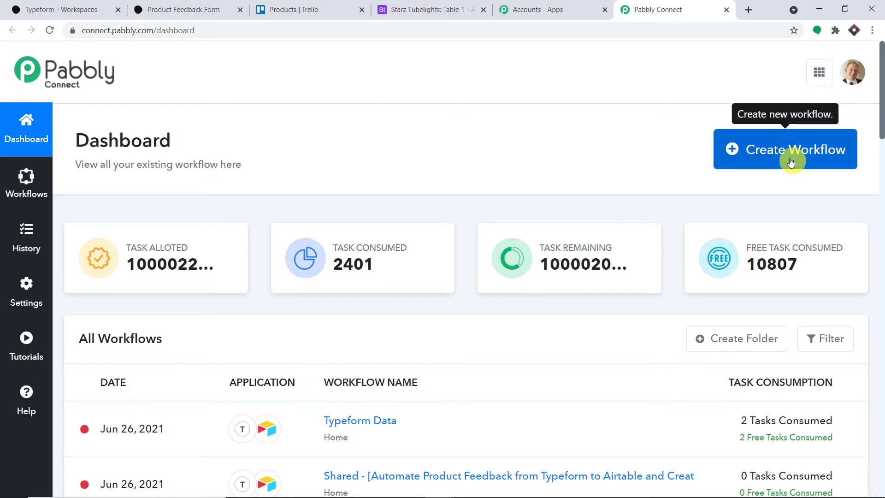
Create a new workflow named 'Typeform to Airtable to Trello', fixing typos in the name.
click(790, 161)
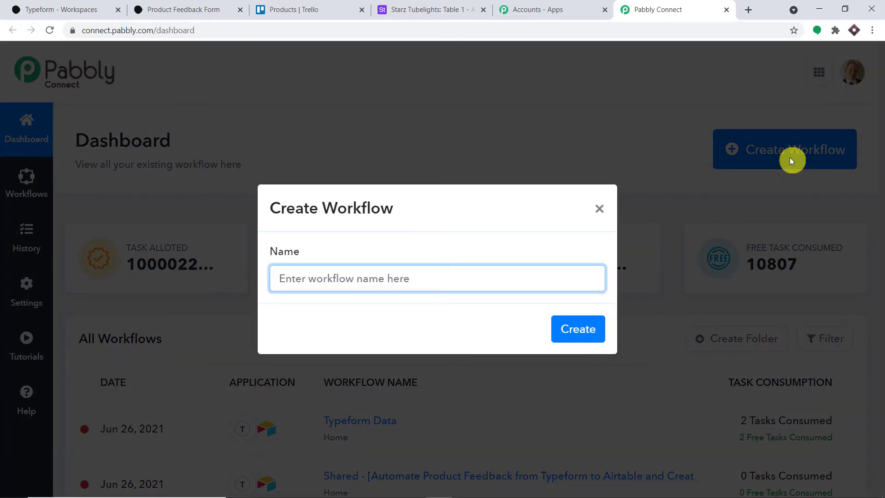
text(T)
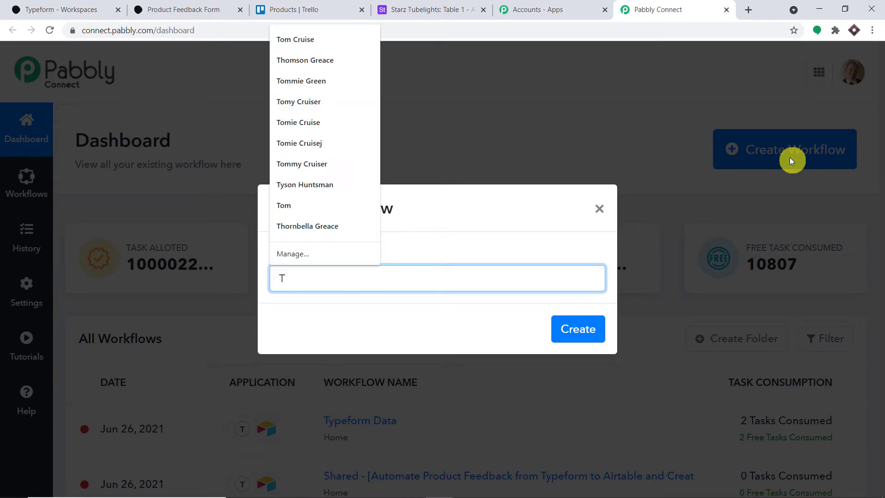
text(yp)
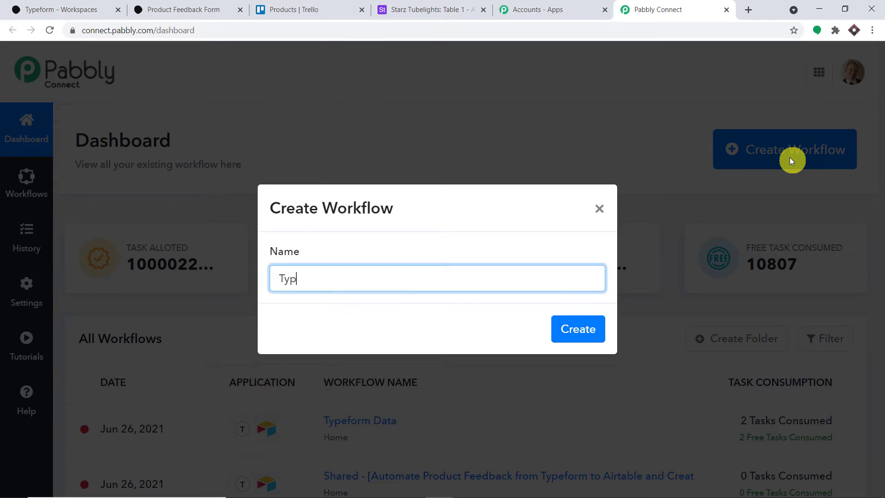
text(eform tio)
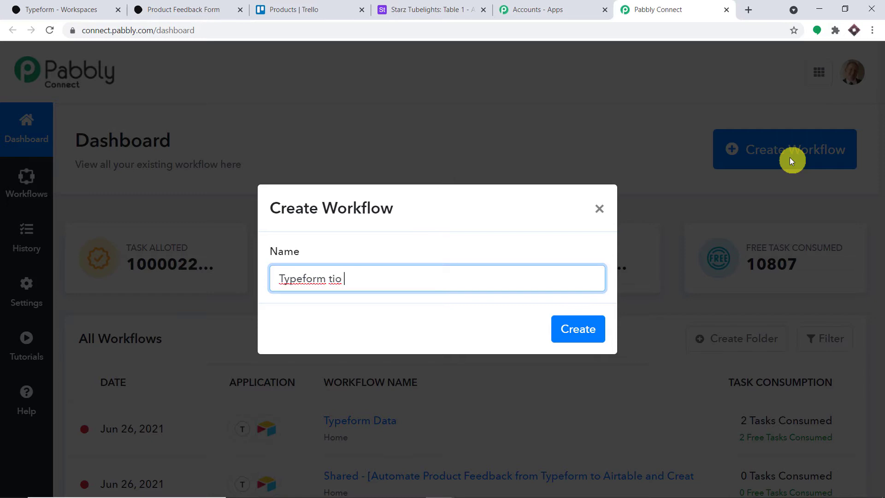
key(BackSpace)
key(BackSpace)
key(BackSpace)
text(o Airtable to)
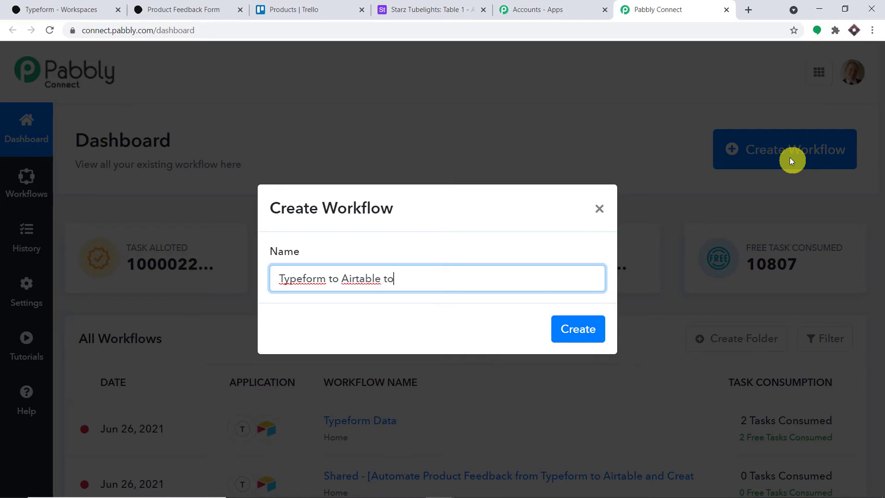
text( Tello)
click(401, 276)
text(r)
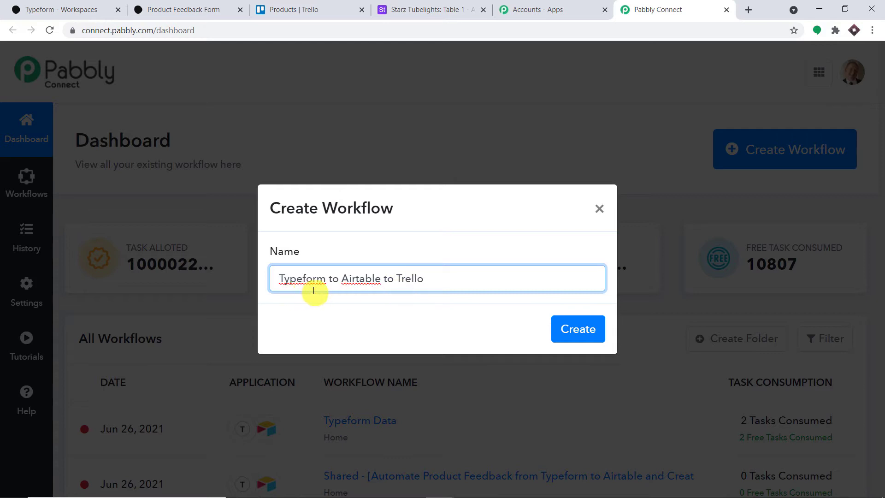
click(569, 330)
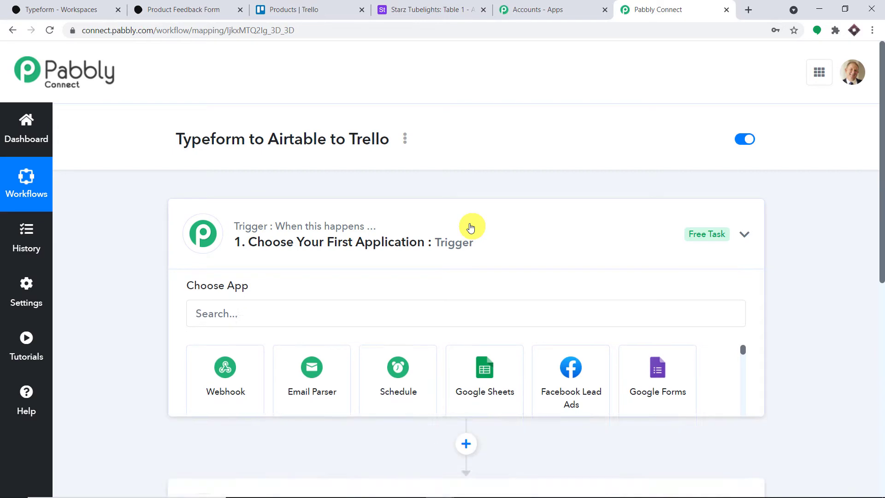
Collapse the trigger step's app chooser and highlight the workflow title.
click(470, 227)
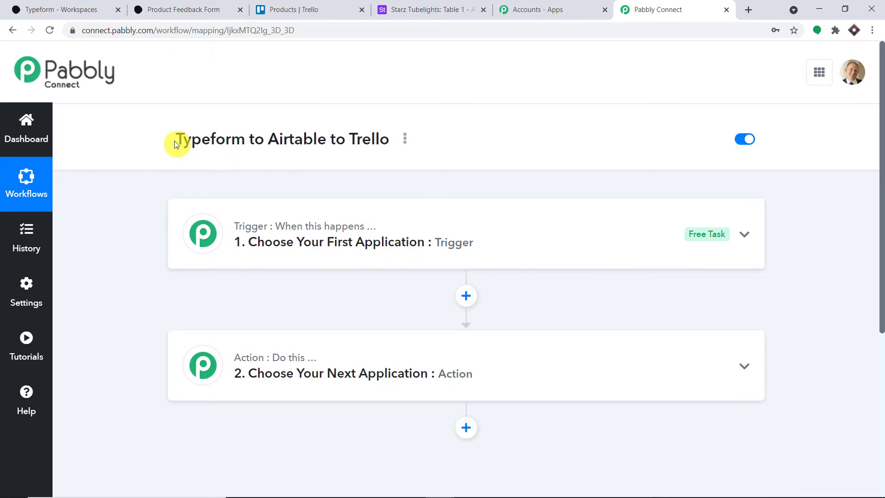
drag(175, 141, 332, 153)
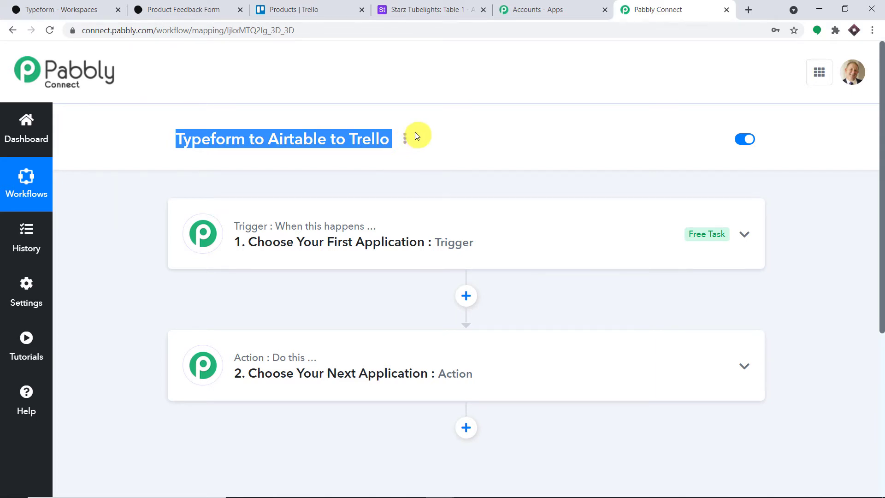
Search 'typef' and choose Typeform as the trigger app.
click(358, 251)
scroll(323, 256, down, 1)
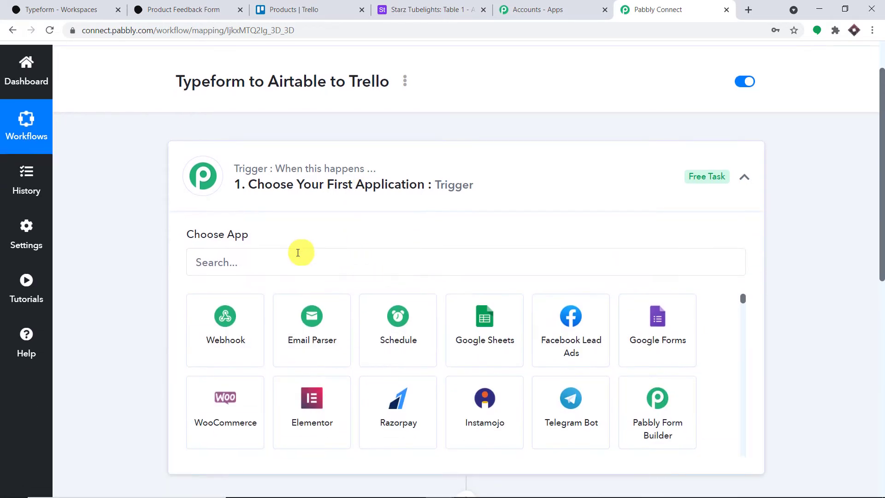
click(293, 256)
text(typef)
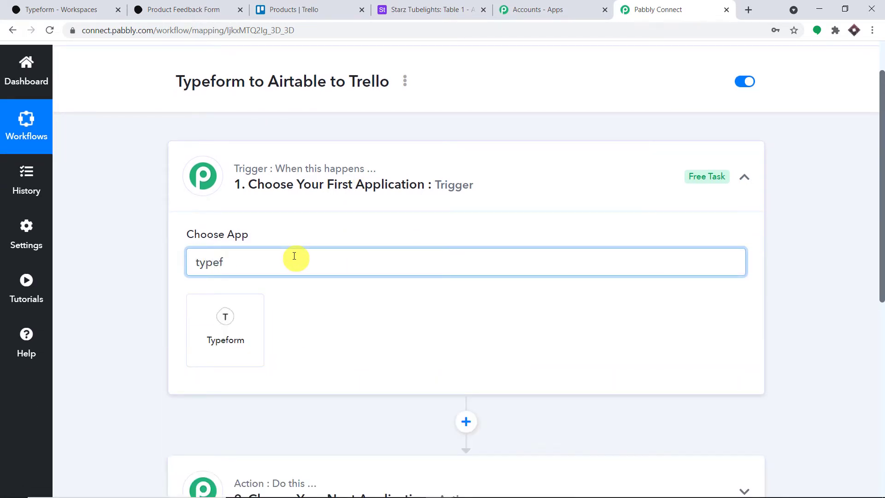
click(231, 354)
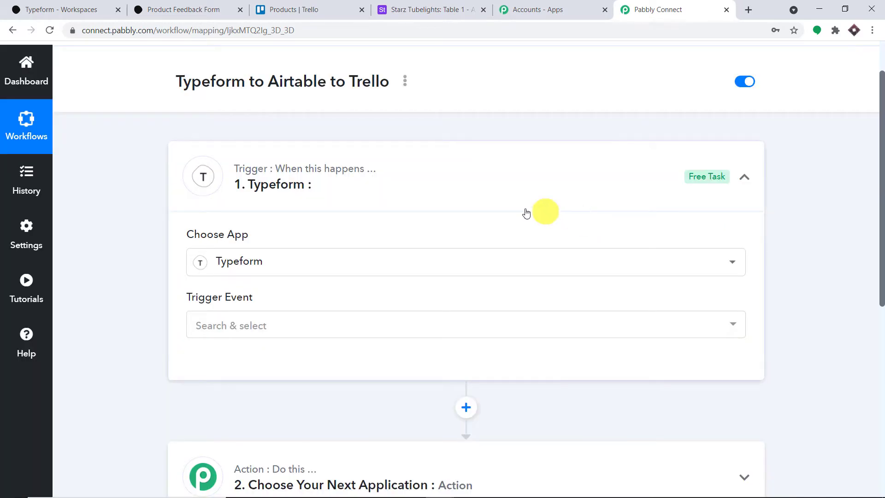
Set the trigger event to New Entry and start adding a new Typeform connection.
scroll(530, 212, down, 1)
click(278, 271)
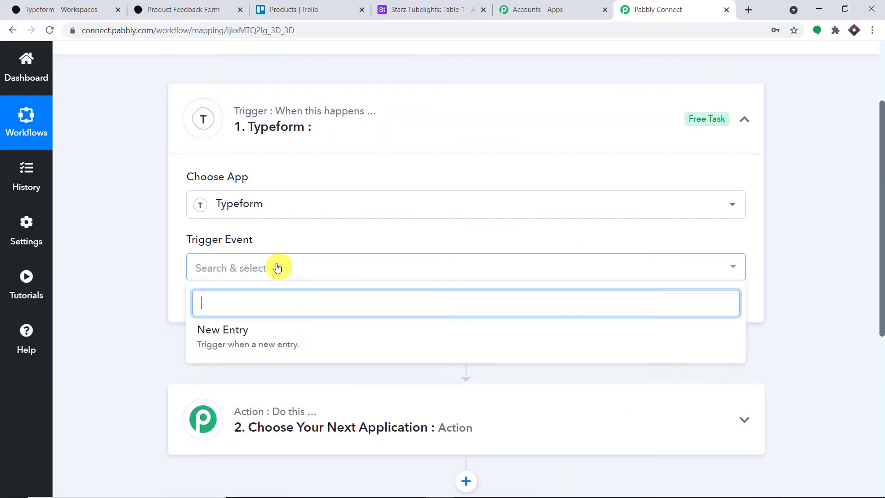
click(268, 332)
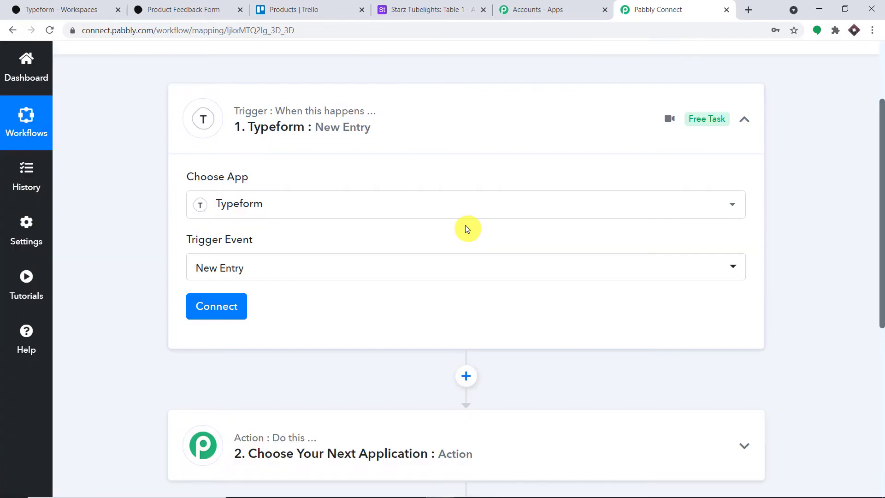
click(231, 304)
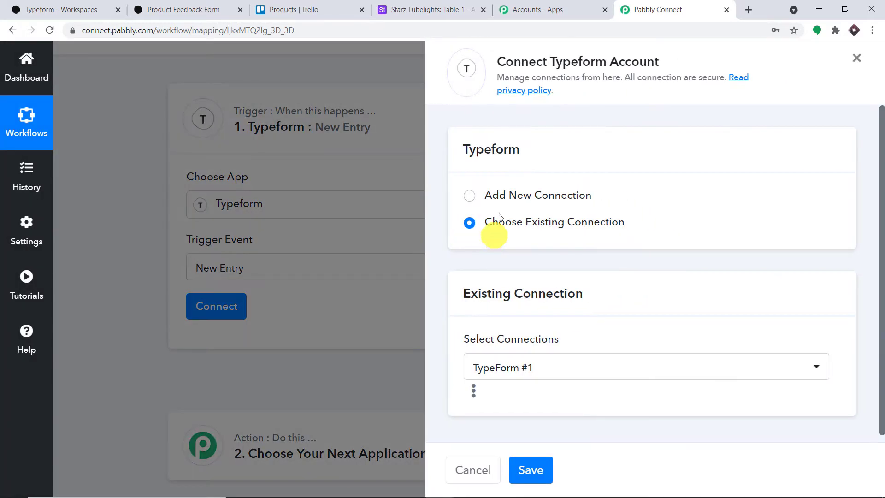
click(502, 194)
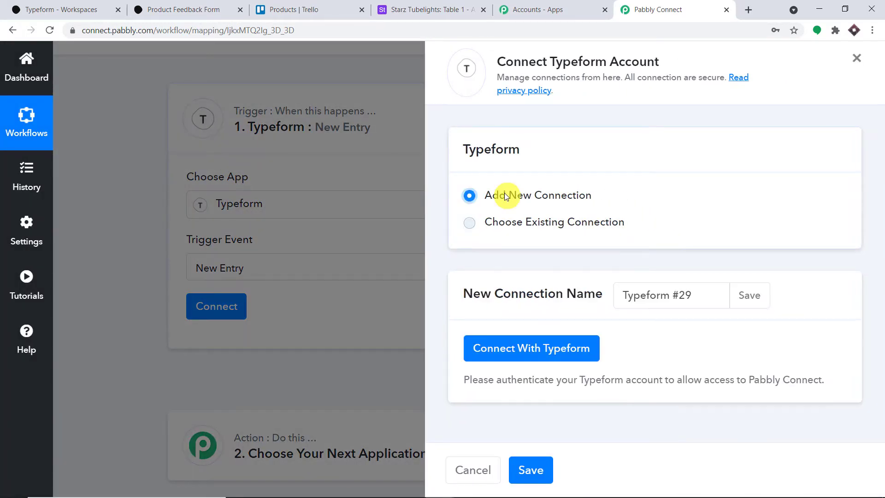
Authorize Pabbly Connect to access the Typeform account and confirm the successful connection.
click(536, 343)
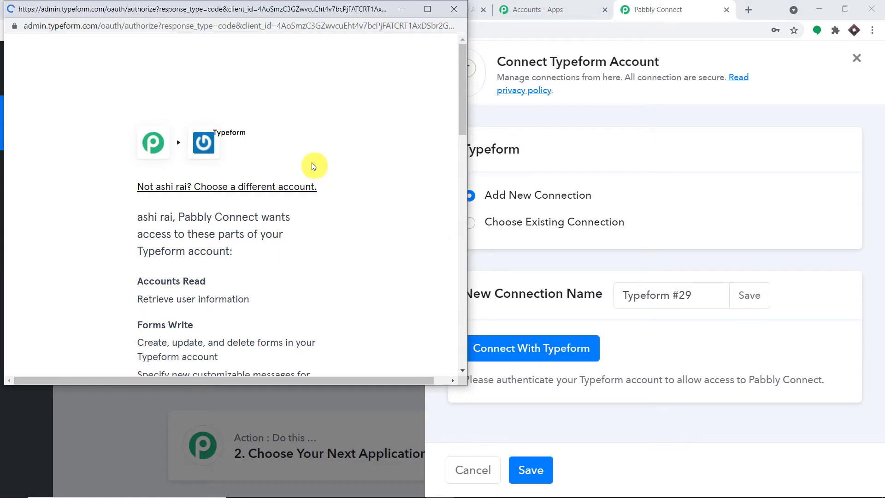
scroll(317, 180, down, 15)
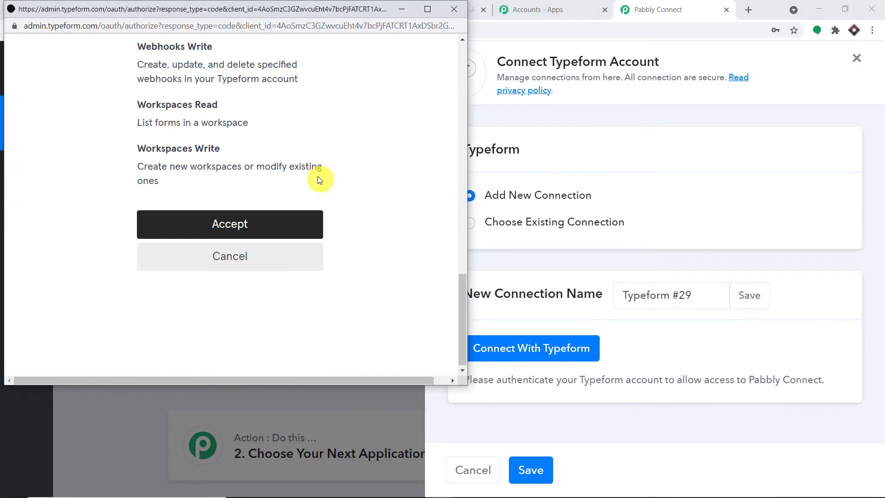
click(274, 224)
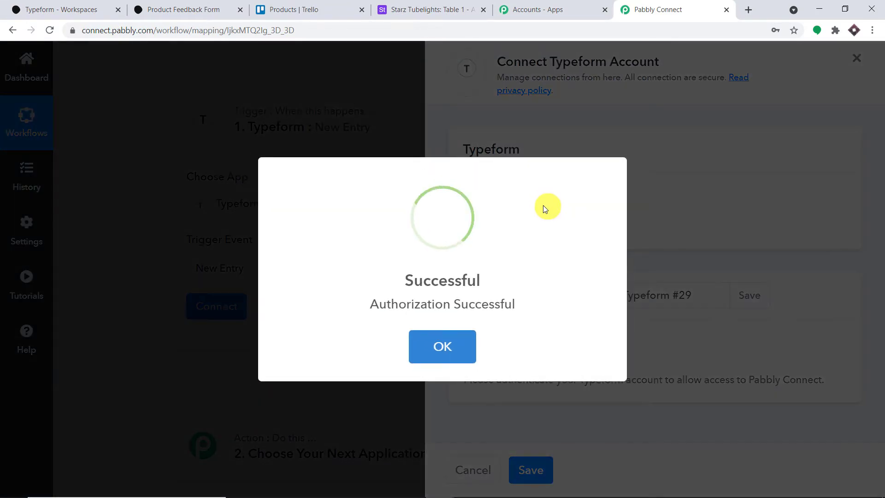
scroll(445, 172, down, 3)
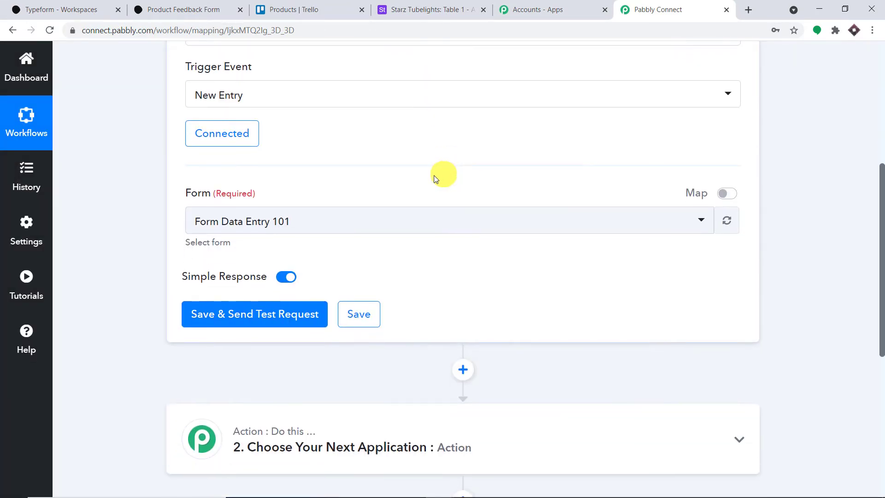
Compare the forms in the Typeform workspace, then pick Product Feedback Form as the trigger form.
click(241, 221)
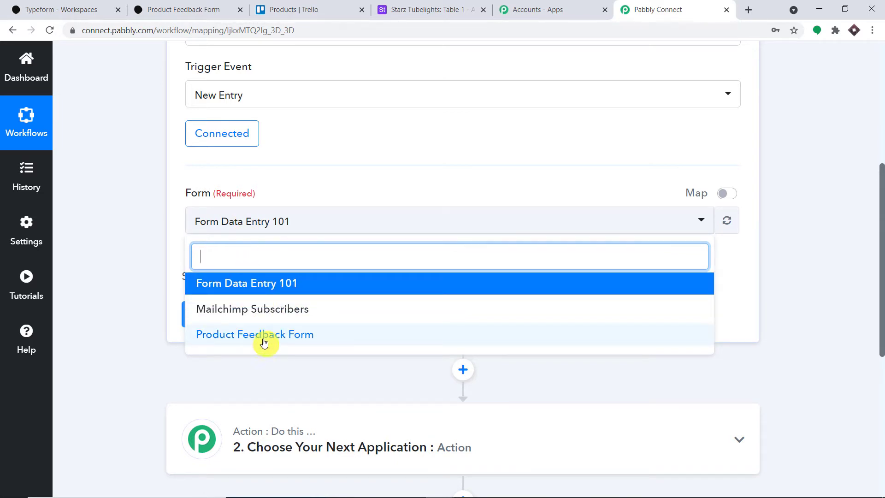
click(77, 10)
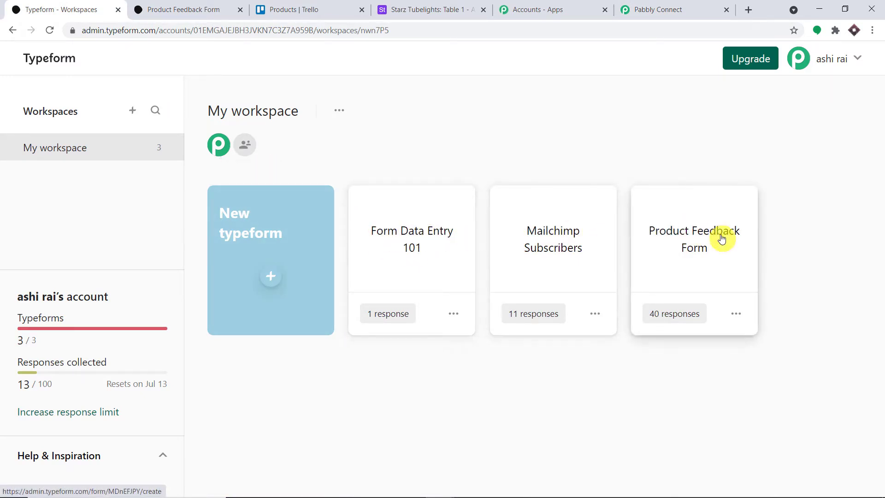
click(620, 7)
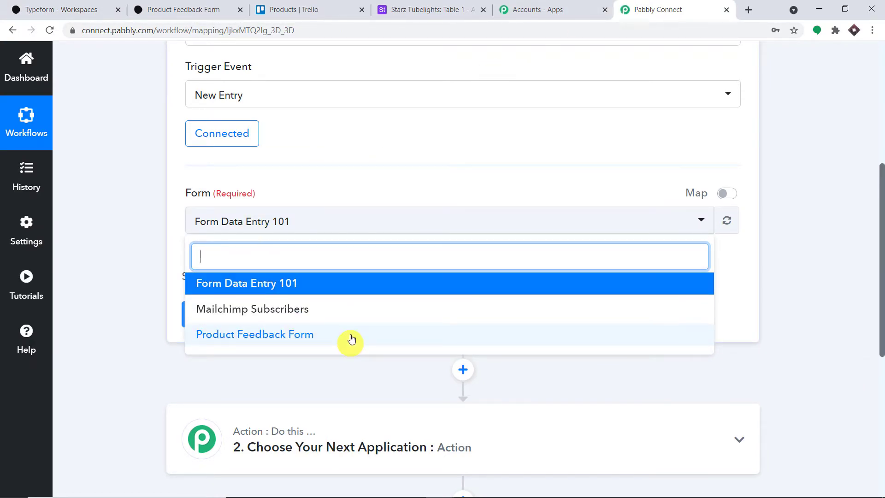
click(402, 134)
click(55, 9)
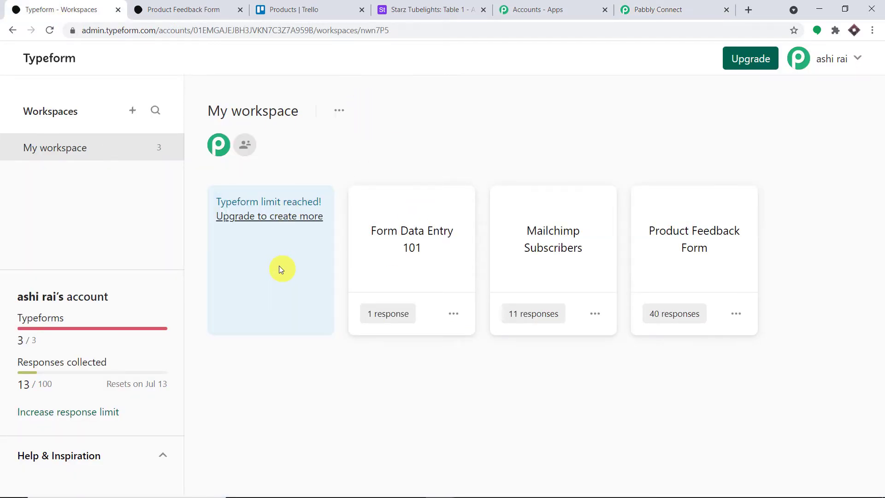
click(684, 6)
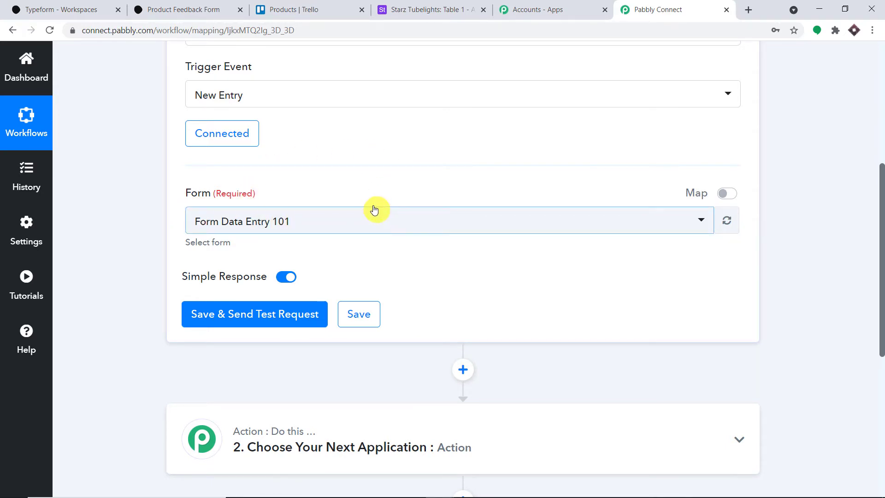
click(91, 9)
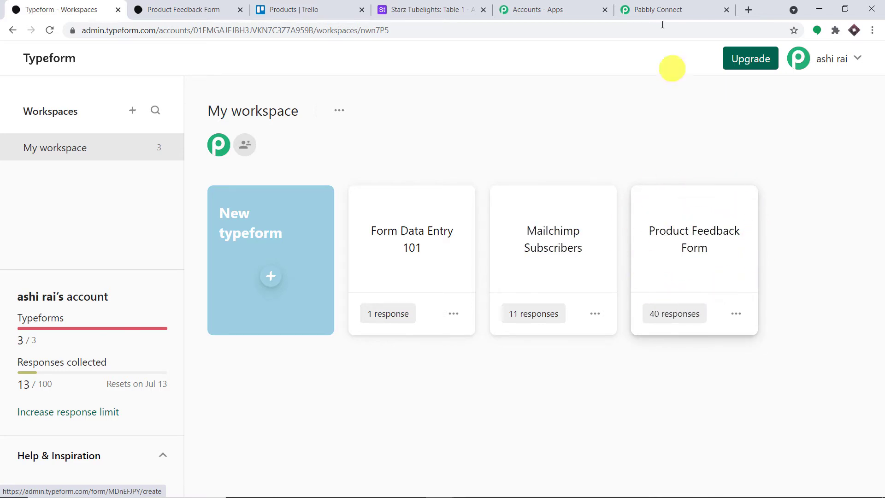
click(656, 10)
click(310, 220)
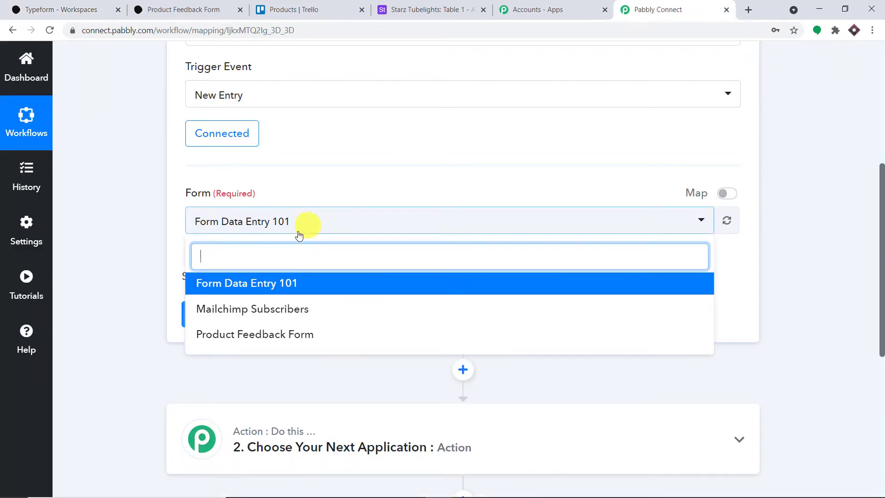
click(280, 336)
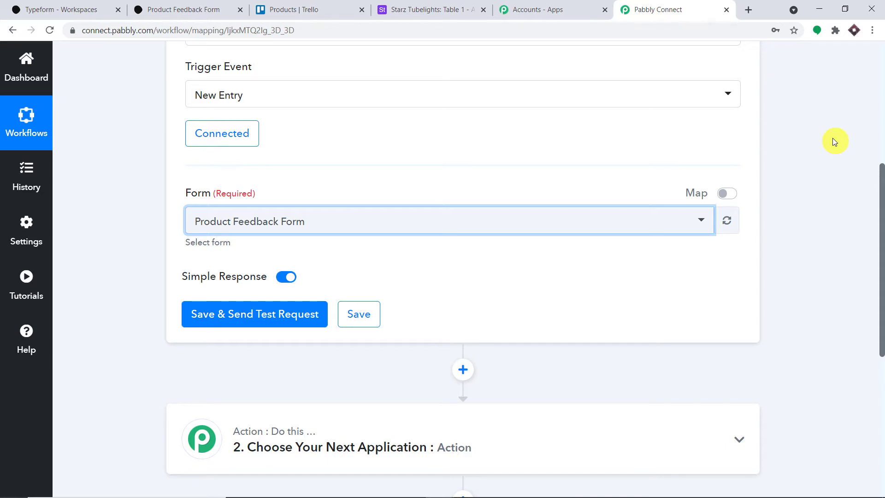
Save the trigger, send a test request, and expand the Response Received details.
scroll(779, 203, up, 3)
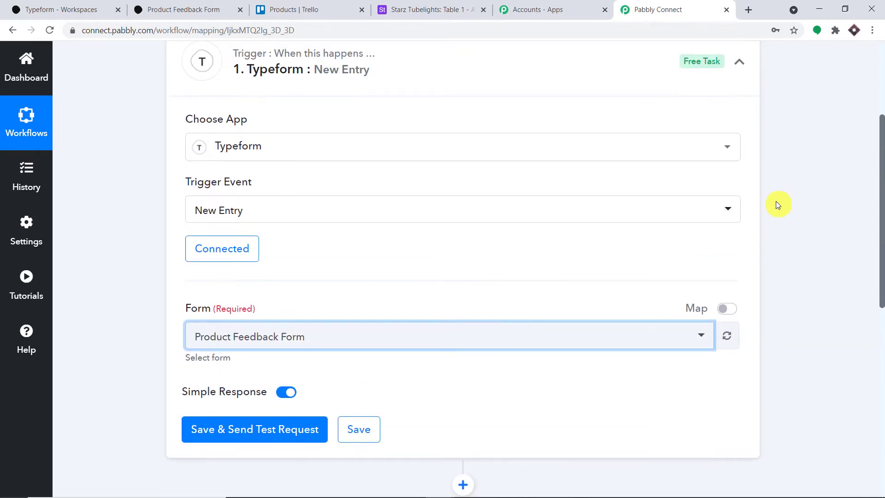
scroll(776, 201, down, 5)
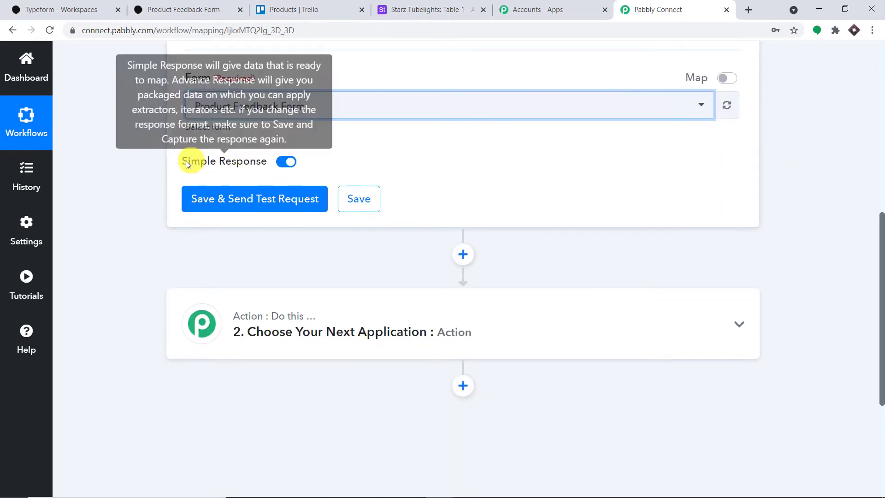
click(216, 203)
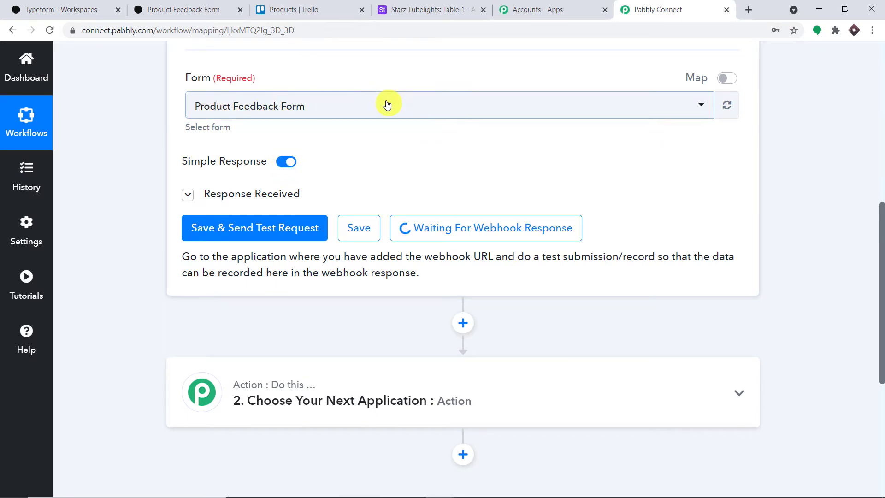
click(186, 198)
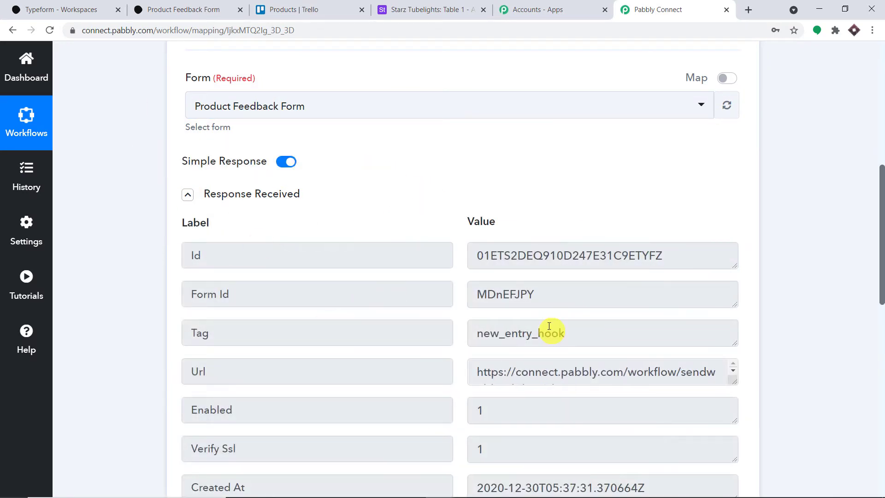
scroll(277, 150, up, 1)
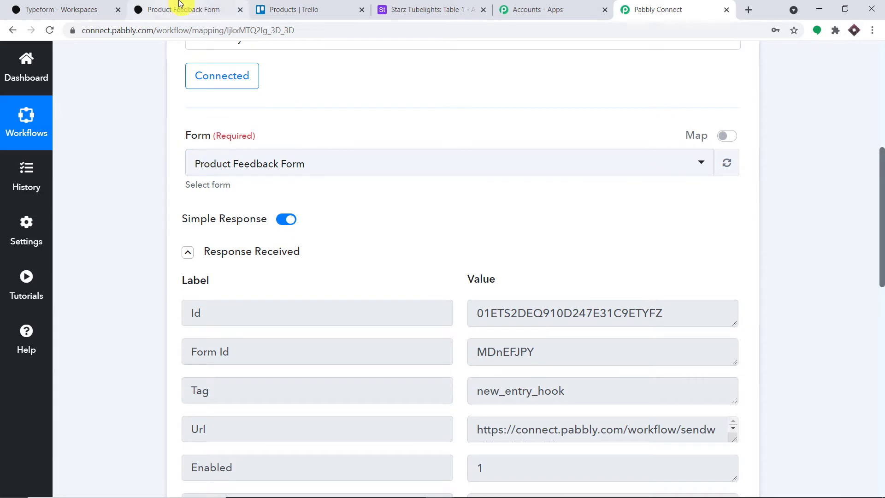
Go to the Typeform workspace and bring up the Product Feedback Form's options menu.
click(89, 6)
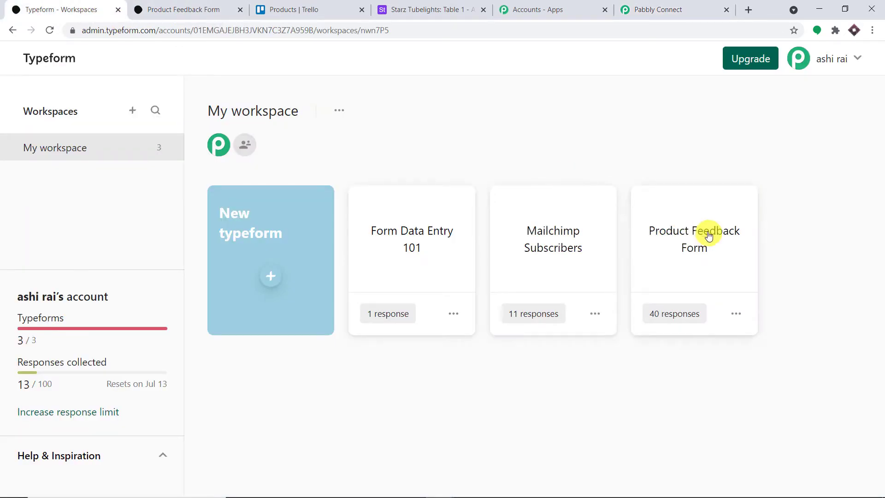
click(710, 4)
scroll(530, 200, down, 1)
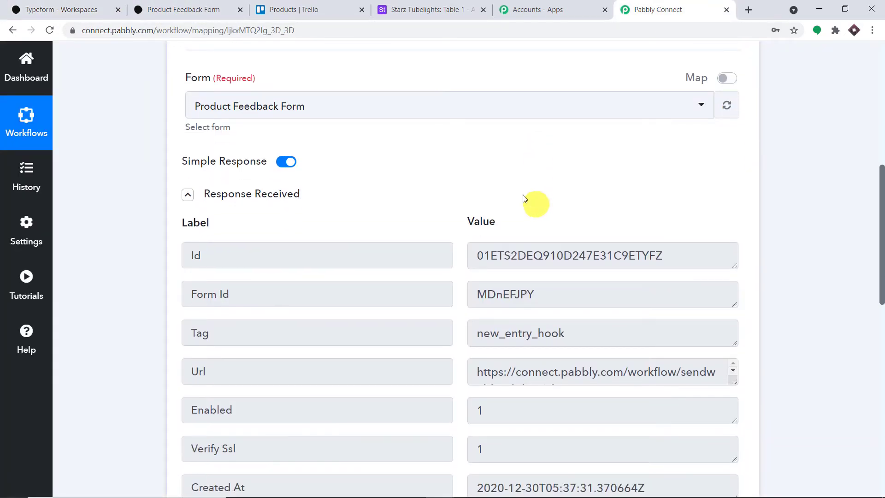
click(43, 8)
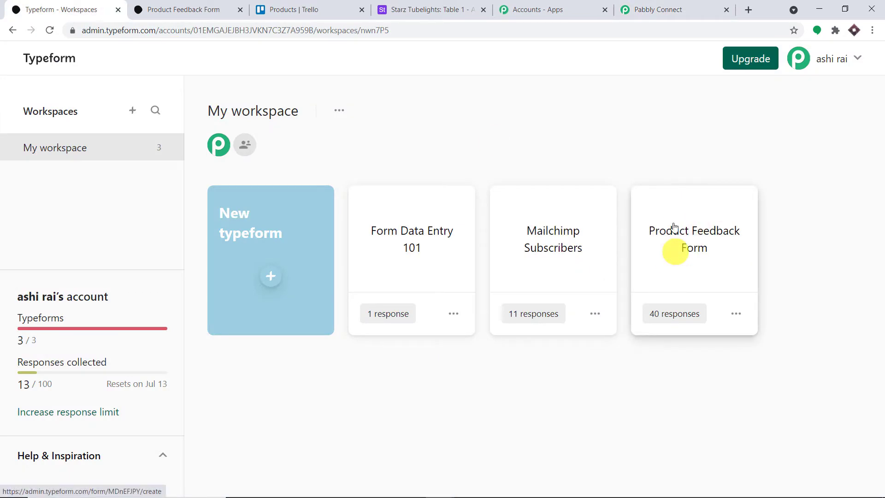
click(668, 9)
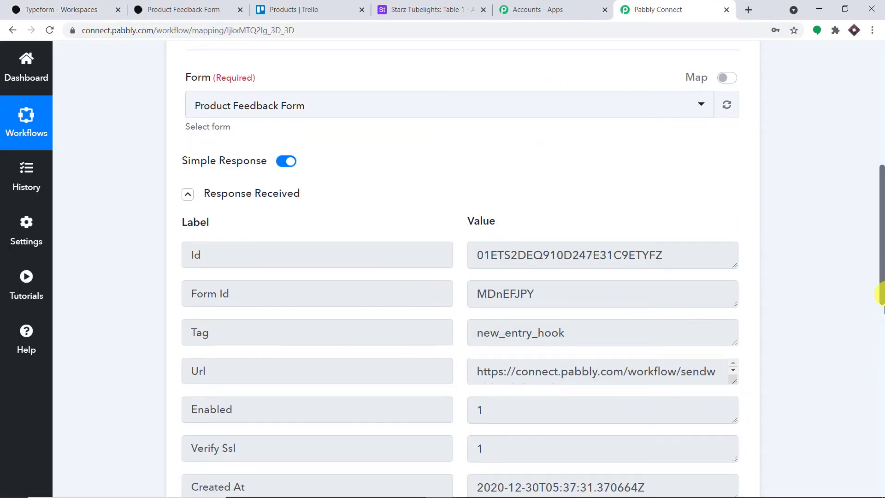
drag(881, 295, 881, 385)
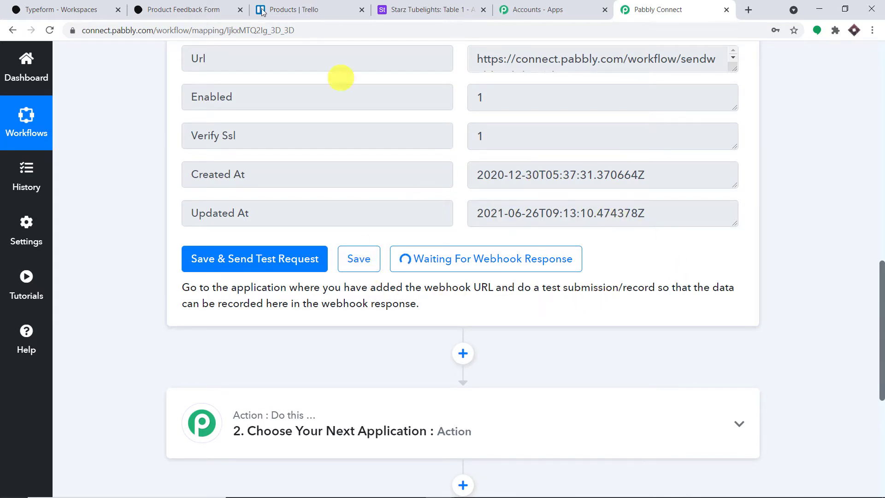
click(61, 7)
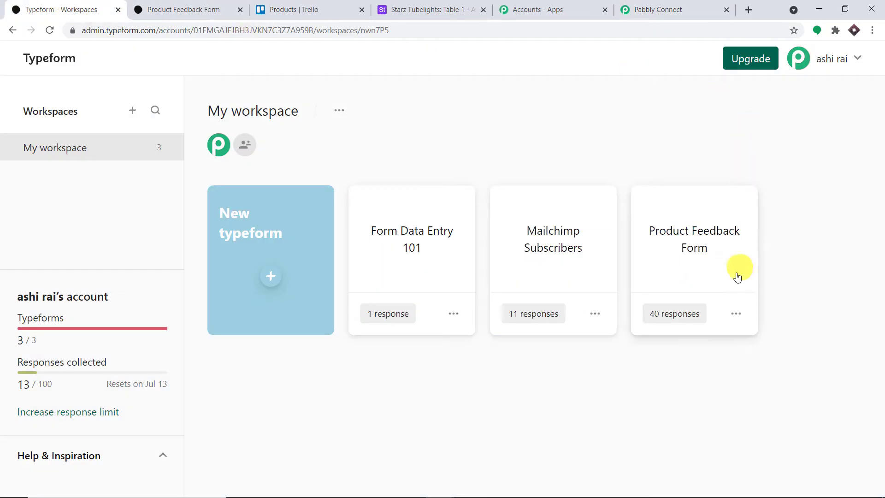
click(736, 313)
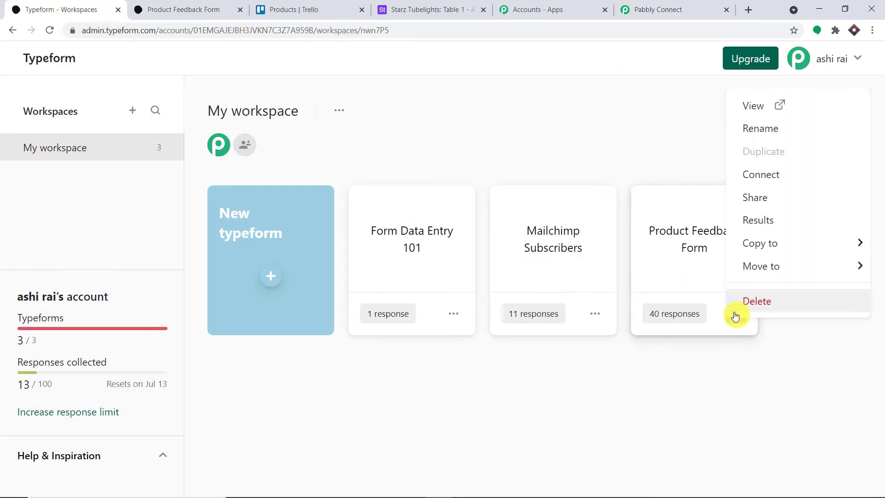
Open the live Product Feedback Form, fill in the saved name, and accept the email.
click(749, 111)
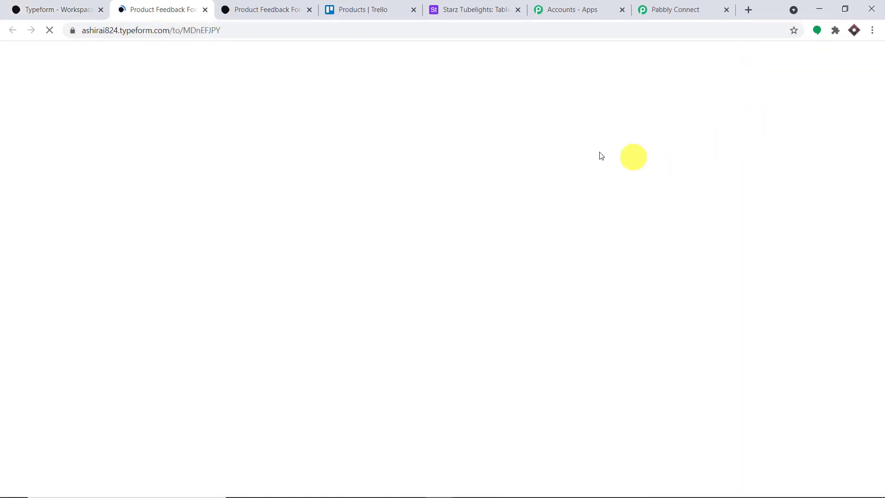
click(351, 244)
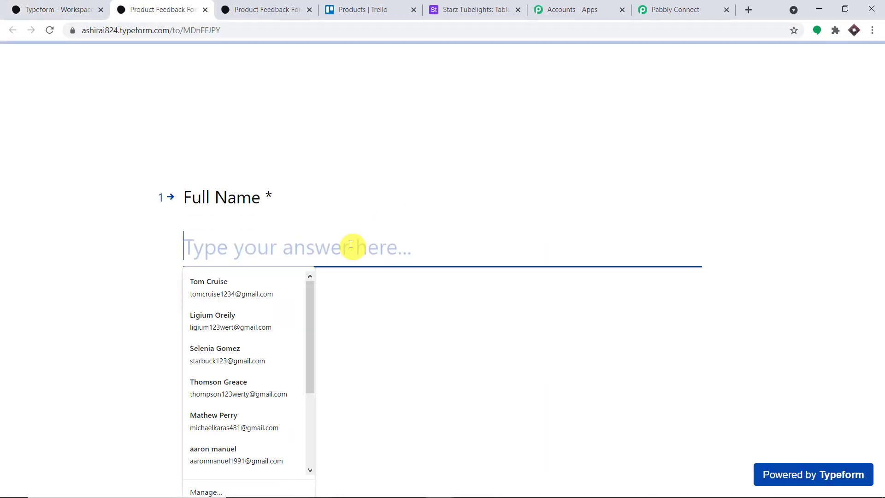
click(244, 348)
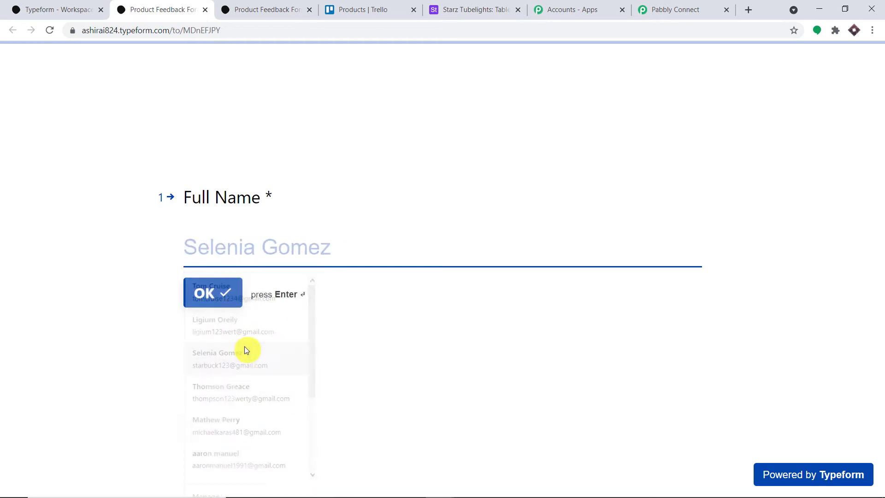
click(216, 292)
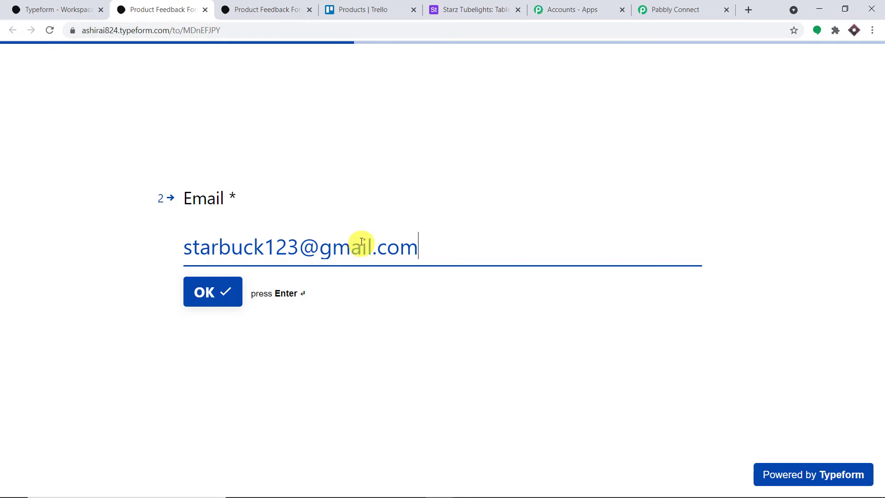
click(199, 290)
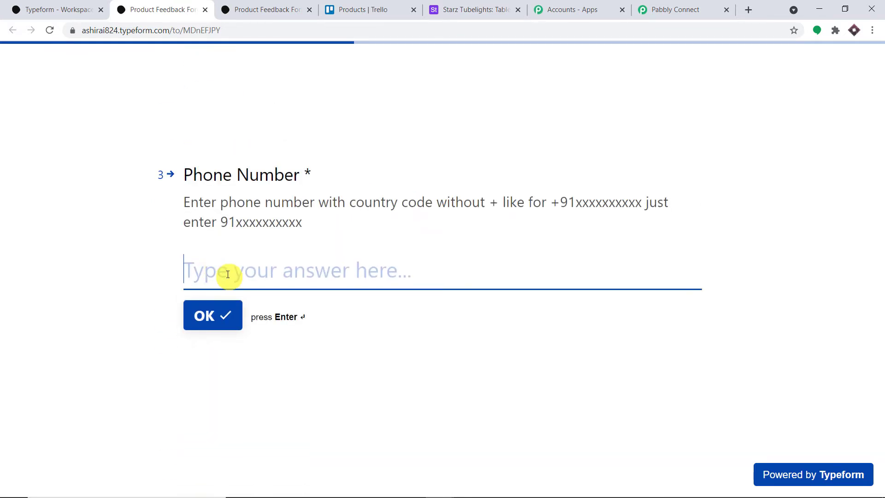
Enter a phone number, the city, and the review 'Awesome', then submit the form.
click(228, 274)
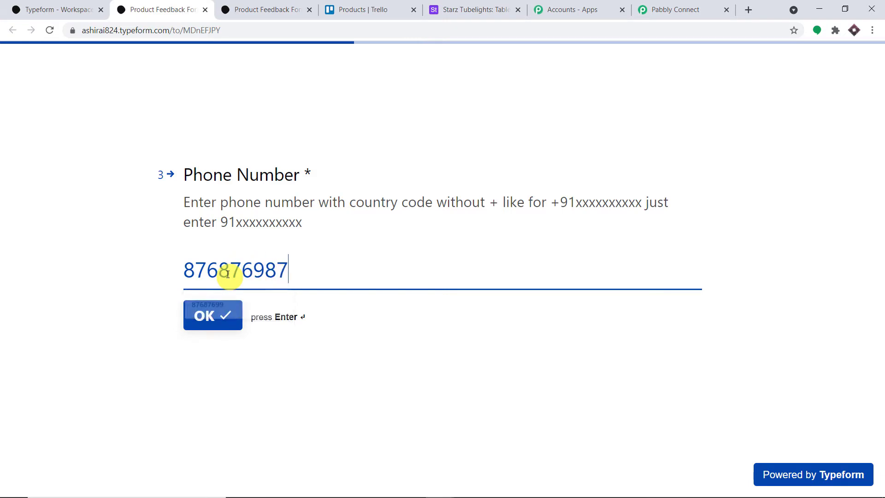
click(231, 316)
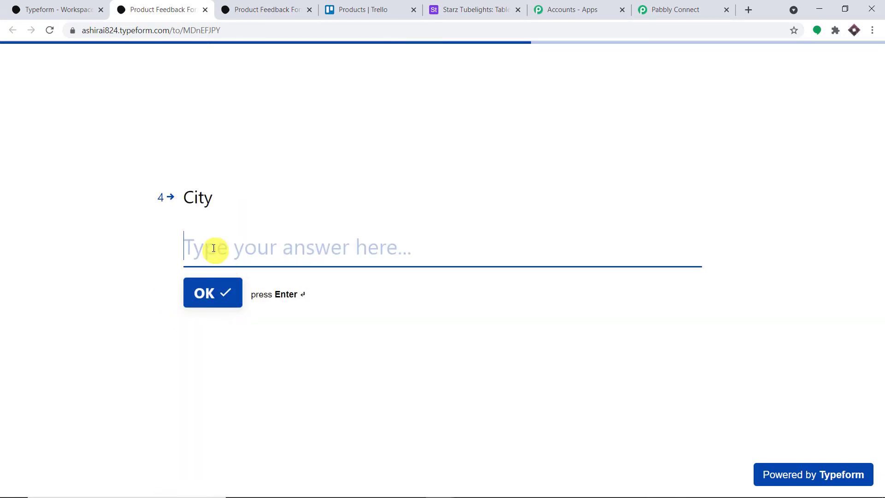
text(Paris)
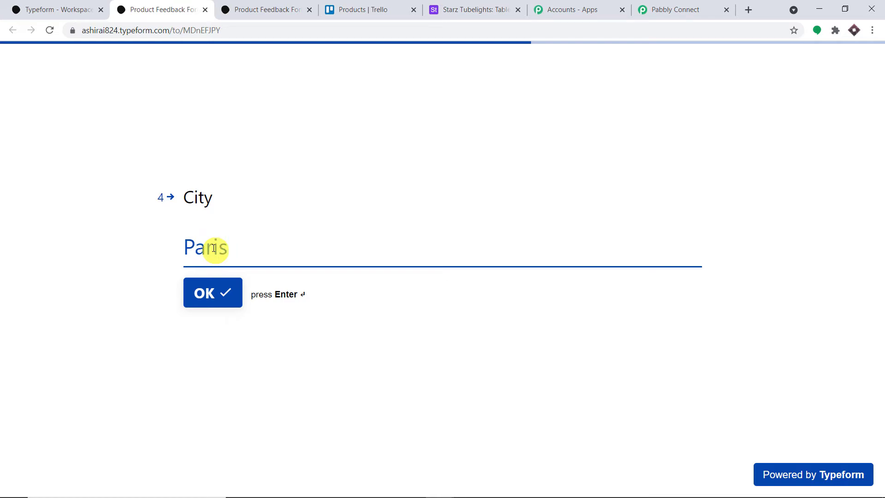
click(203, 292)
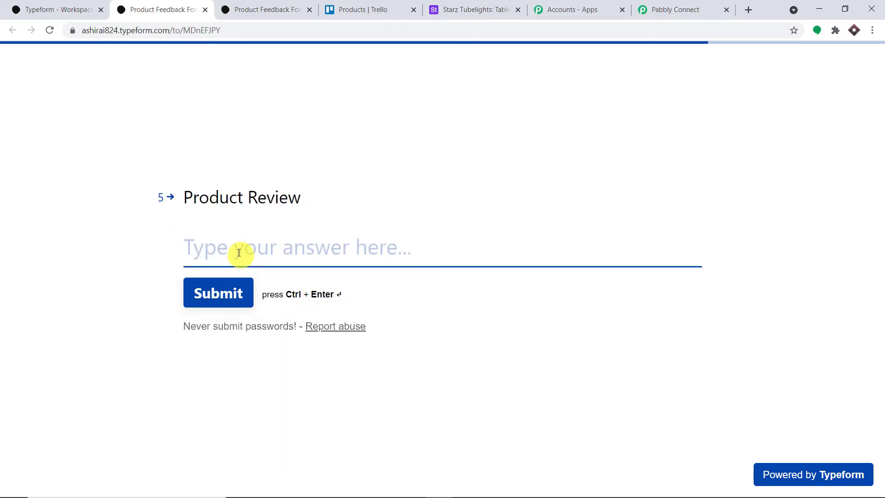
text(Awesome)
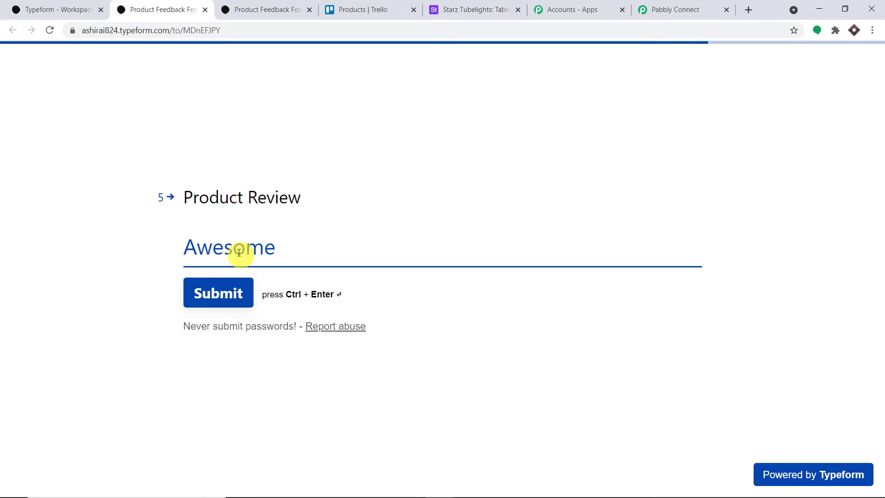
click(236, 295)
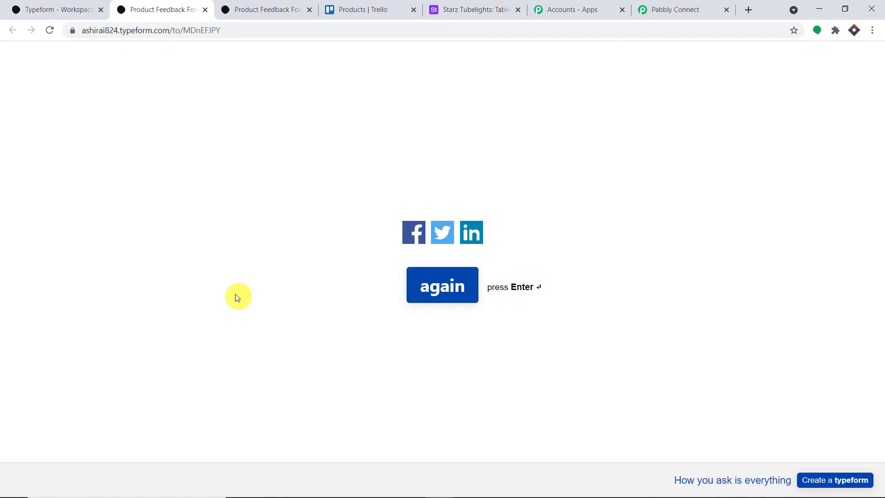
Back in Pabbly Connect, check the captured Full Name and email answers.
click(666, 4)
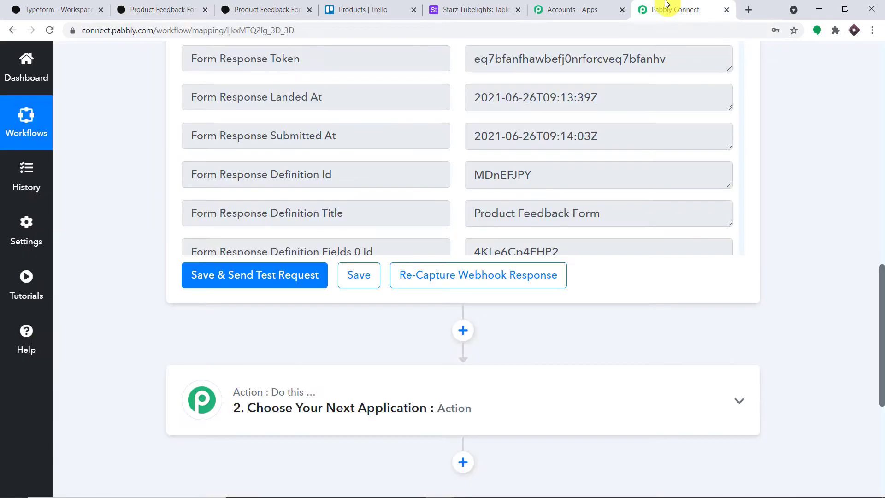
scroll(880, 286, up, 4)
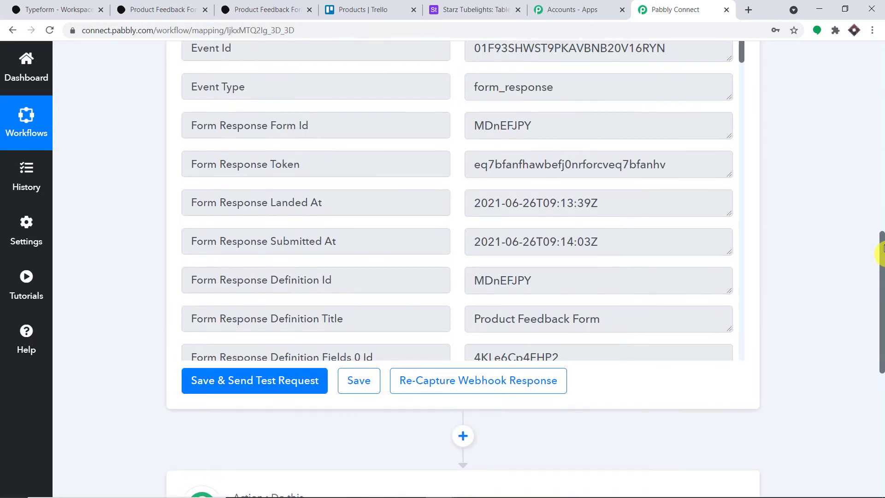
scroll(645, 187, down, 5)
scroll(645, 189, down, 12)
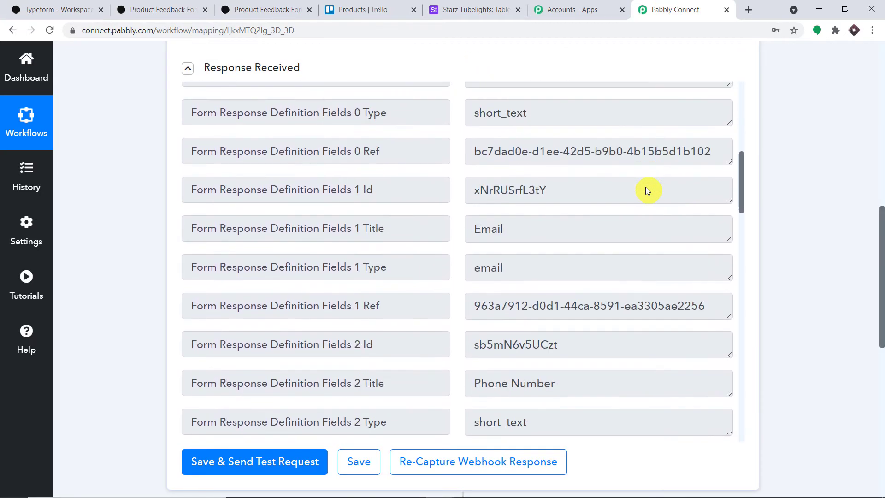
scroll(645, 190, down, 9)
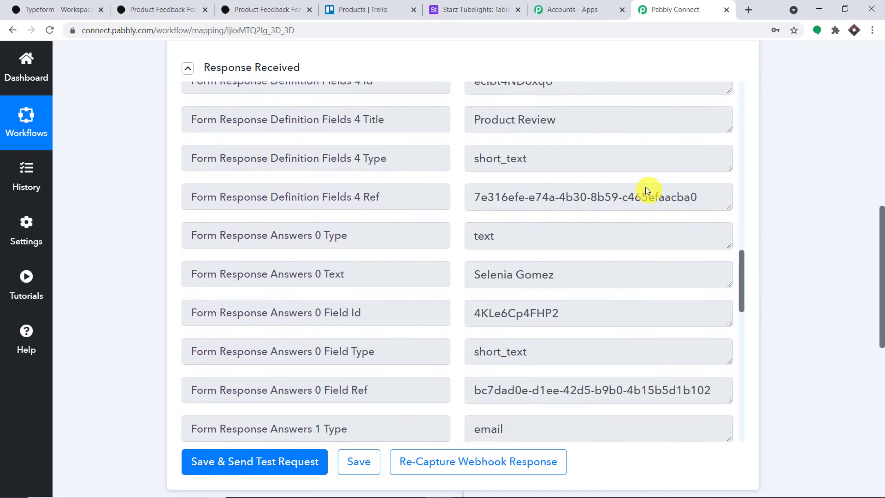
click(568, 218)
triple_click(497, 212)
scroll(658, 213, down, 6)
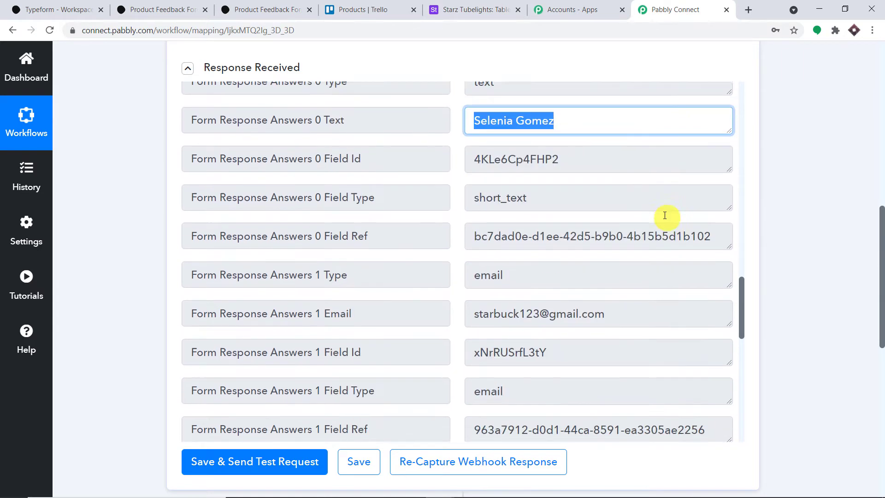
drag(617, 177, 579, 177)
drag(495, 178, 404, 159)
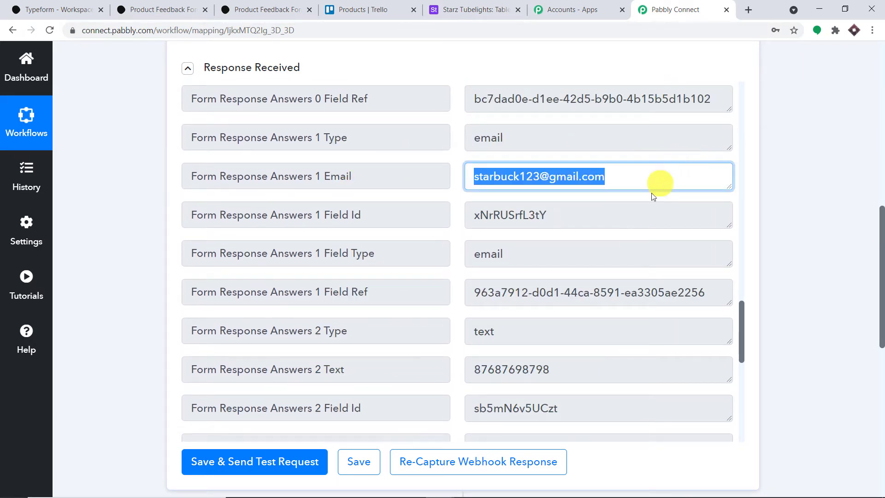
Verify the captured city Paris, the review Awesome and the phone number.
scroll(626, 205, down, 3)
scroll(565, 210, down, 6)
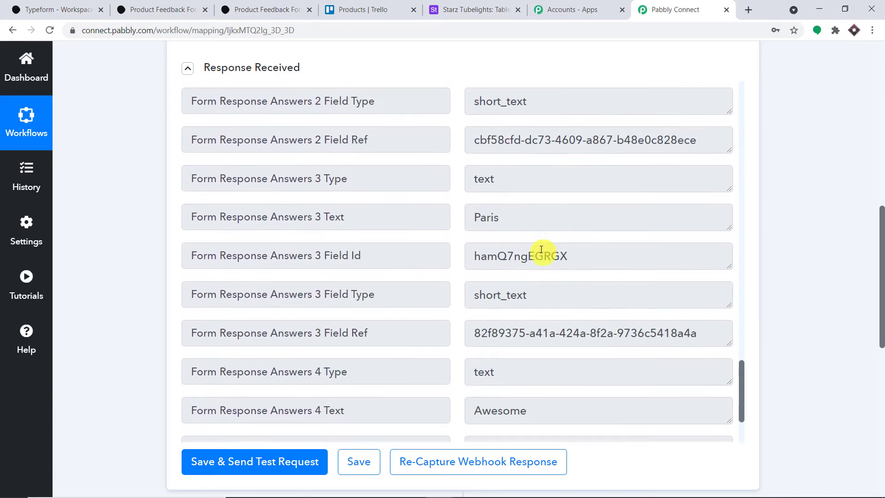
drag(526, 160, 428, 159)
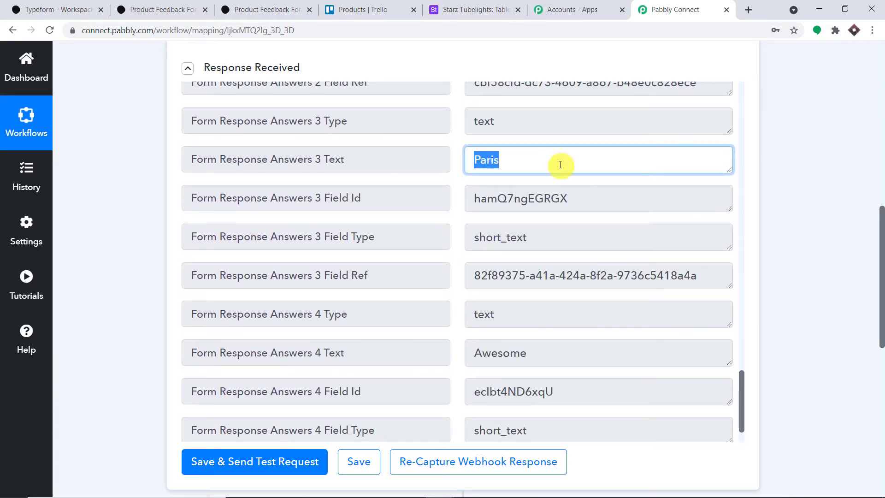
scroll(565, 172, down, 3)
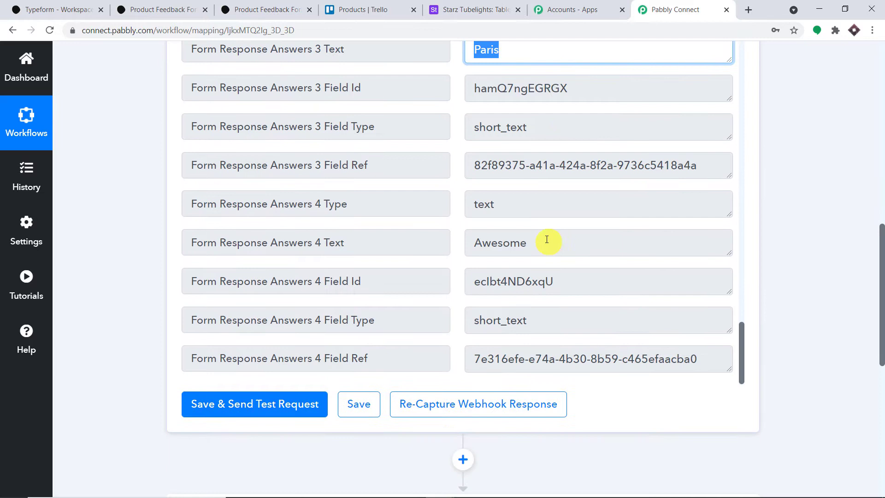
drag(545, 242, 436, 239)
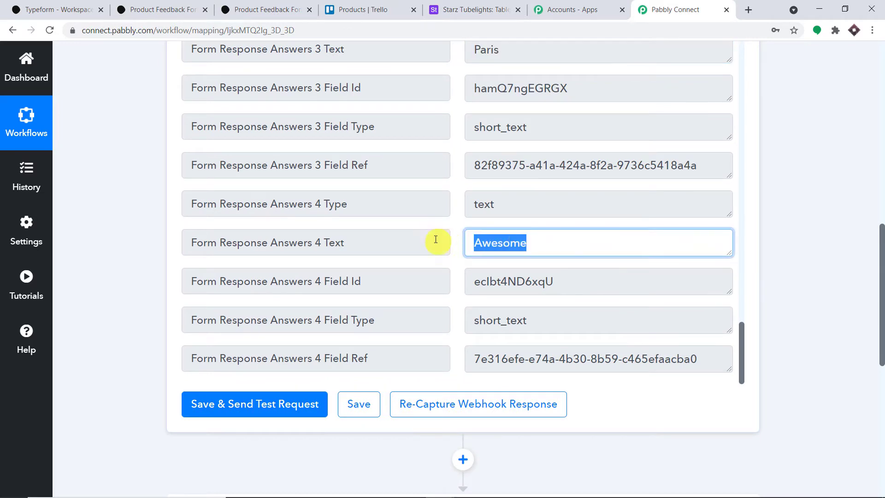
scroll(553, 209, down, 3)
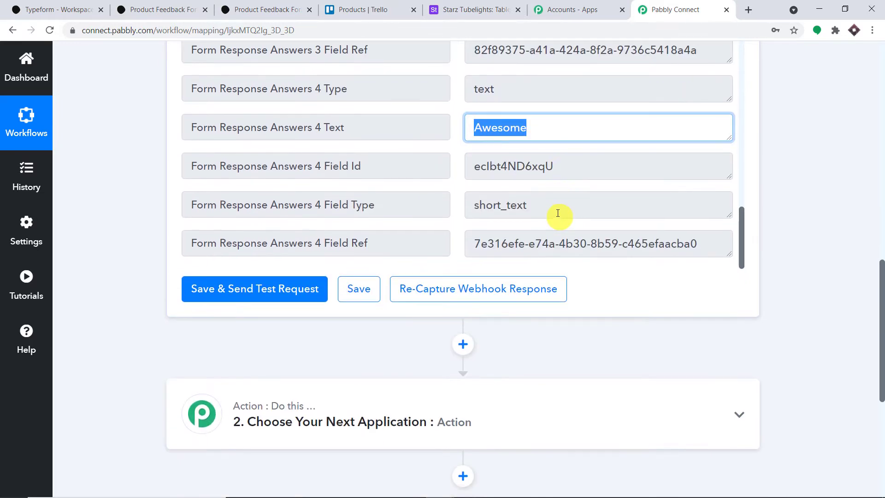
scroll(559, 213, up, 6)
scroll(558, 212, up, 3)
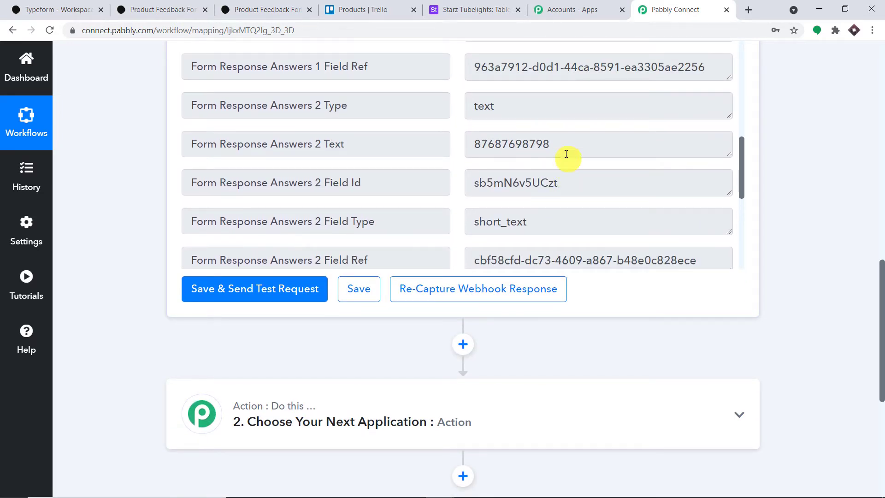
drag(566, 154, 401, 142)
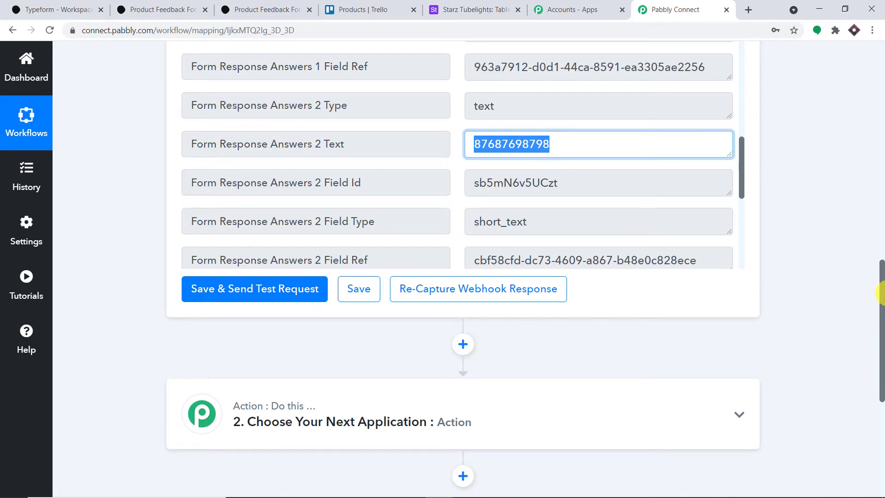
drag(880, 293, 881, 349)
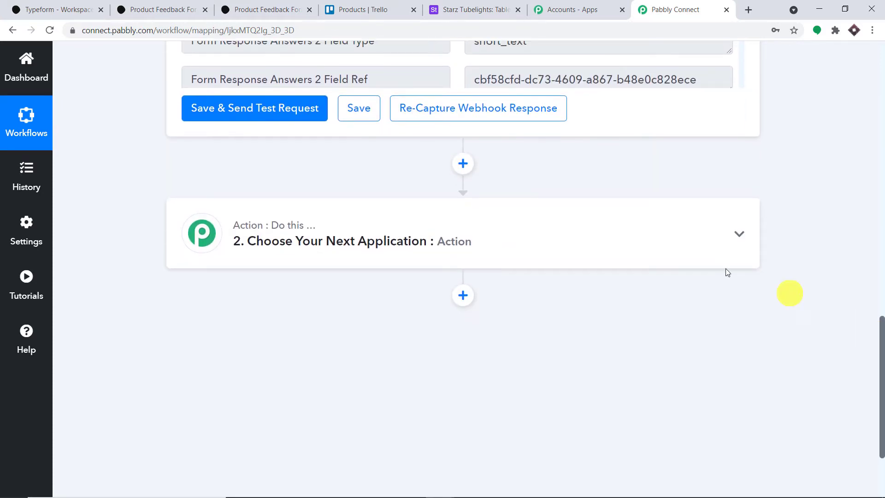
Set the action step to Trello with the Create a Card event and begin connecting an account.
click(447, 230)
scroll(445, 230, down, 1)
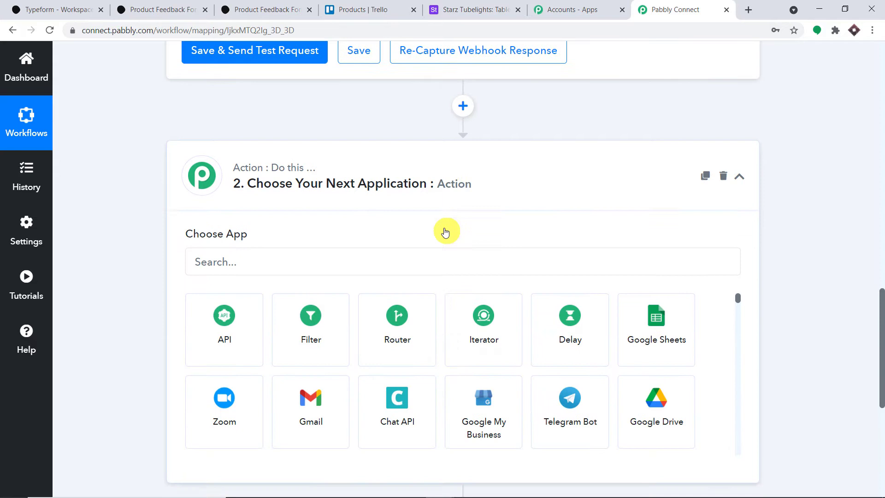
click(293, 258)
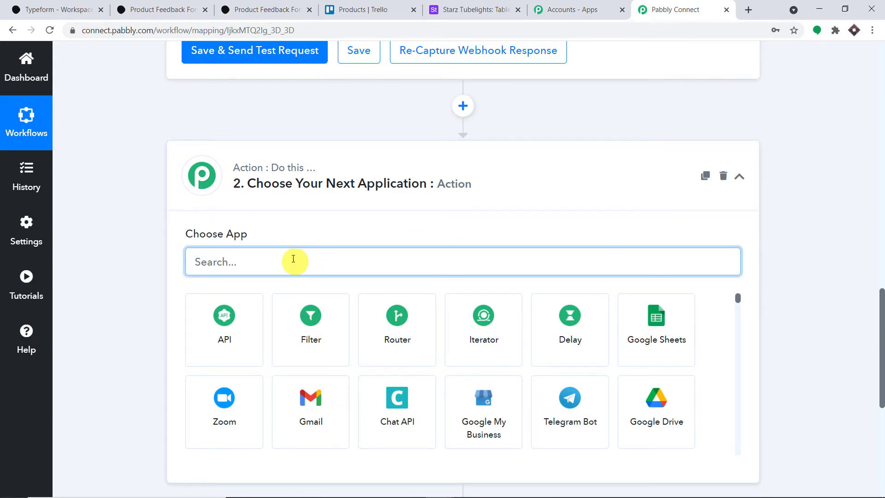
text(trello)
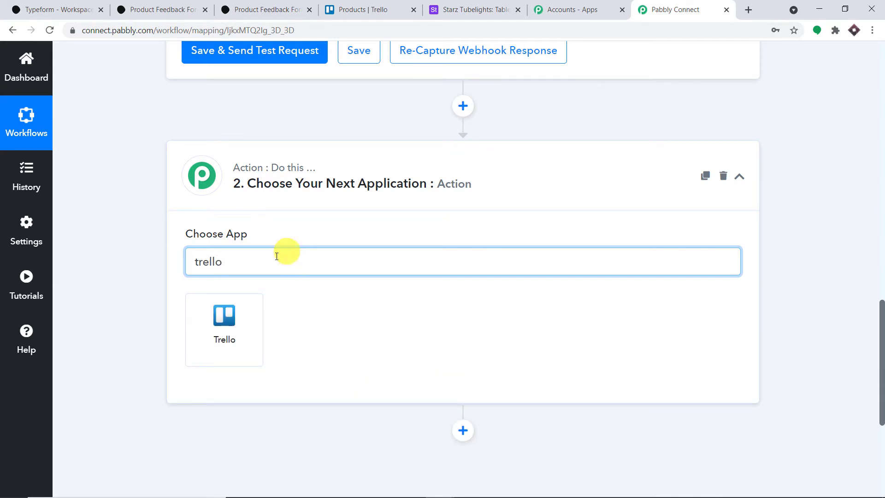
click(217, 340)
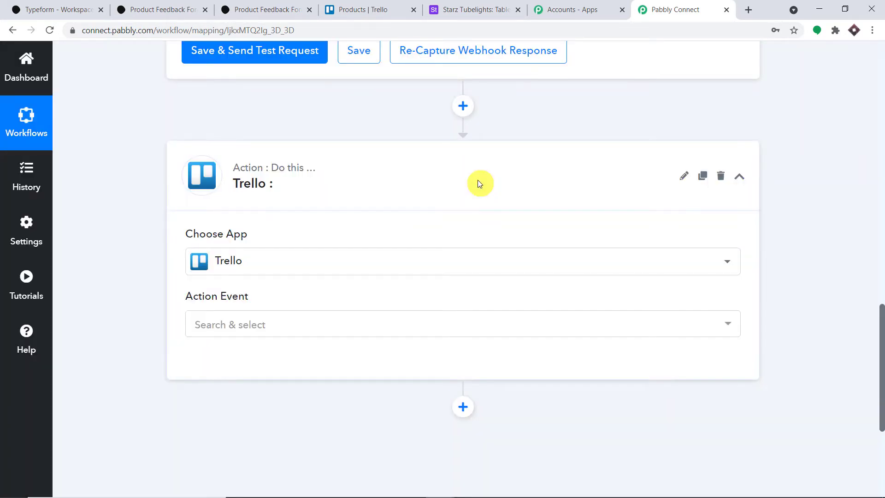
click(305, 326)
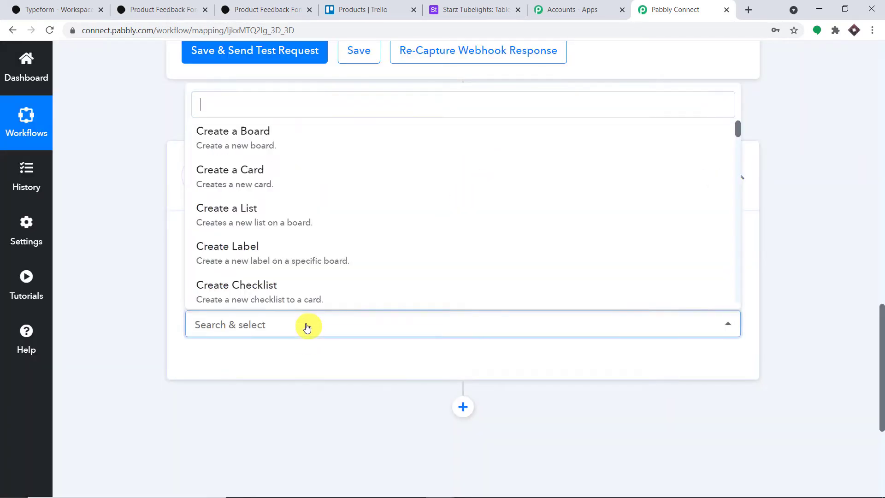
click(315, 173)
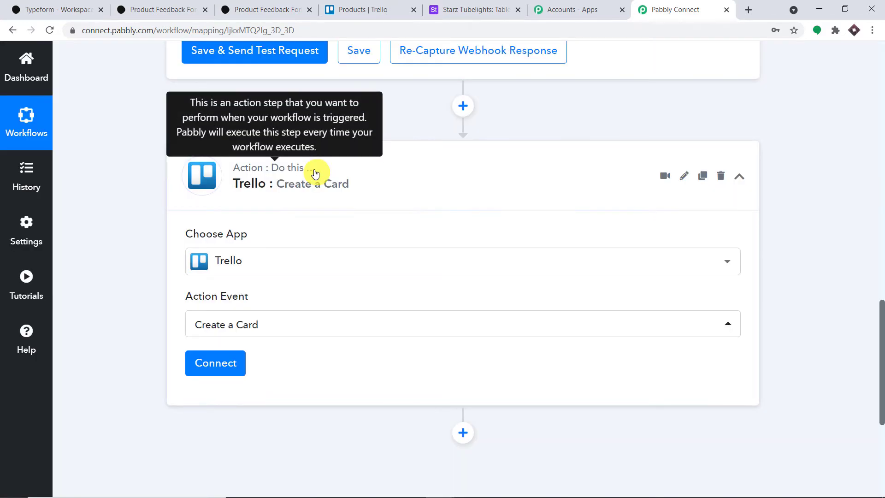
click(226, 361)
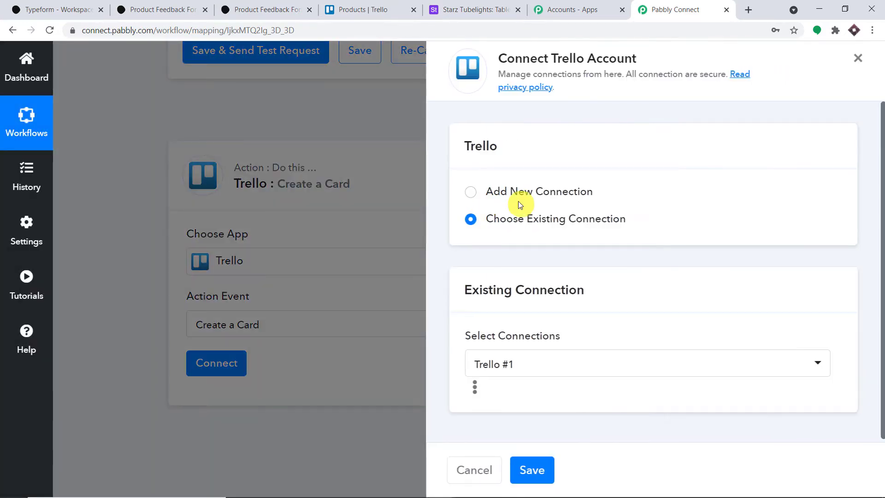
Add a new Trello connection and open the trello.com/app-key page for the API key.
click(518, 193)
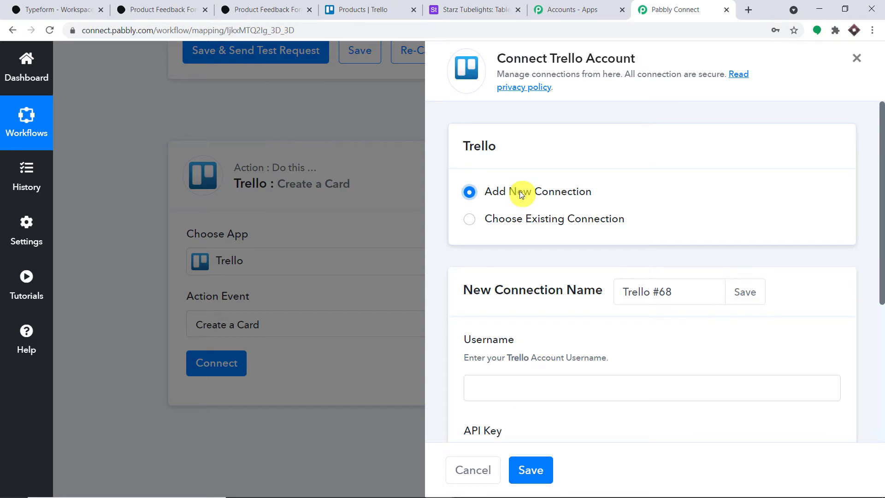
scroll(519, 190, down, 4)
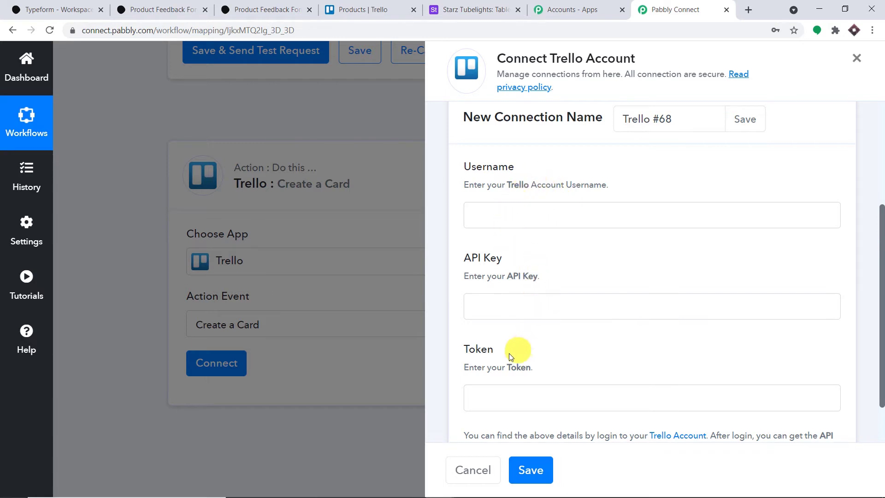
scroll(525, 366, down, 1)
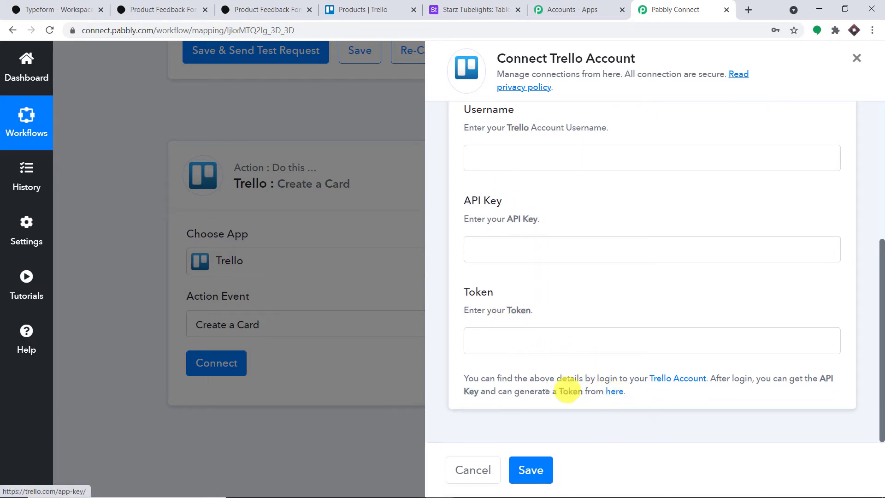
click(615, 392)
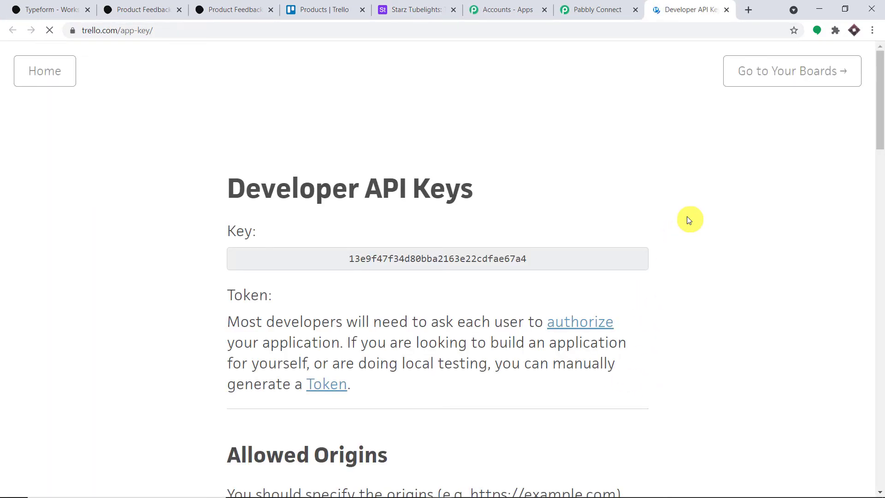
Copy the Trello API key into the connection's API Key field.
double_click(475, 258)
right_click(476, 259)
click(482, 265)
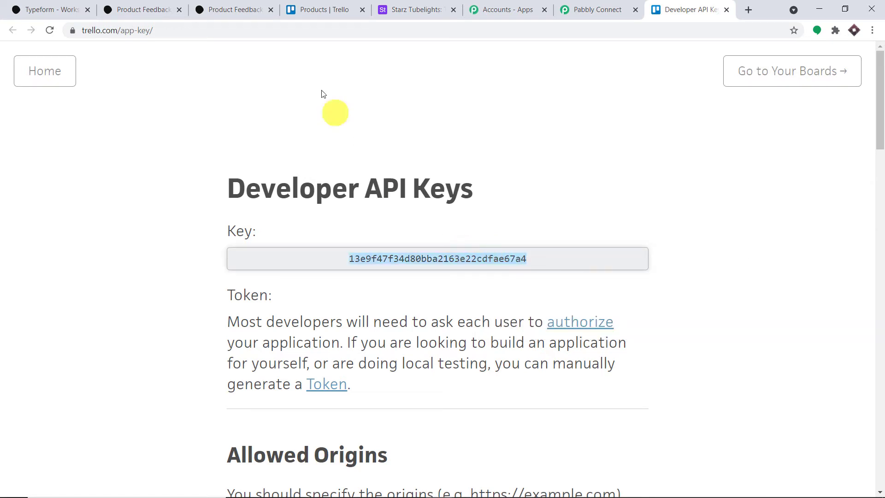
click(601, 9)
click(499, 251)
right_click(497, 251)
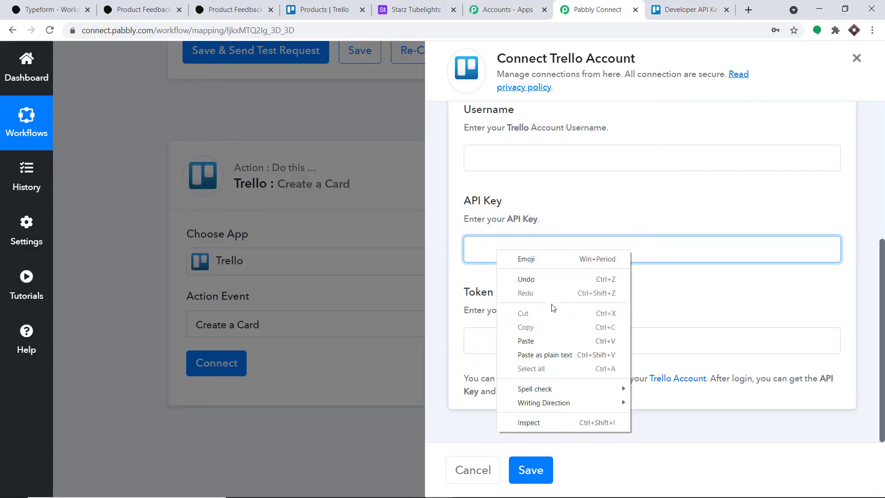
click(551, 340)
Request a manual Trello token and copy the account username into the Username field.
click(673, 8)
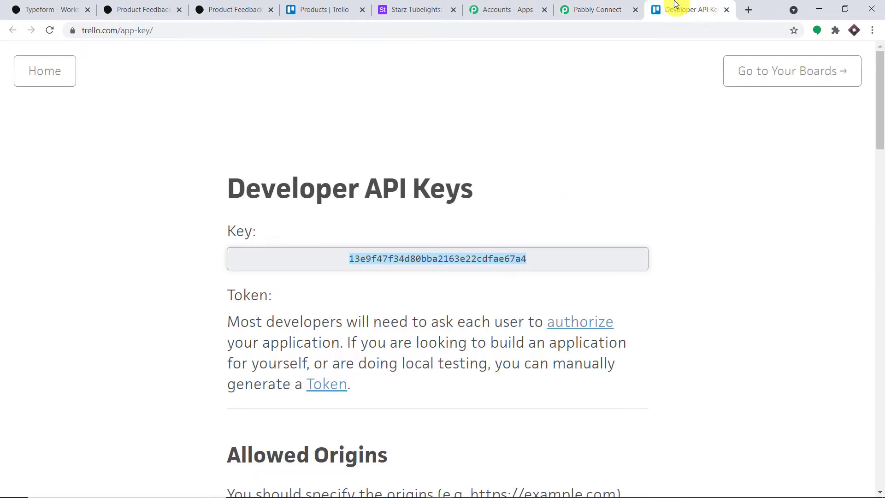
scroll(556, 169, down, 4)
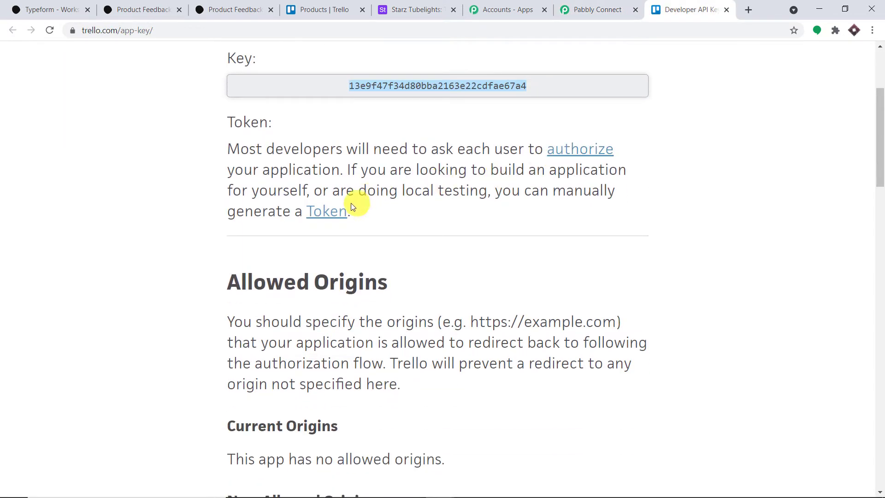
click(338, 214)
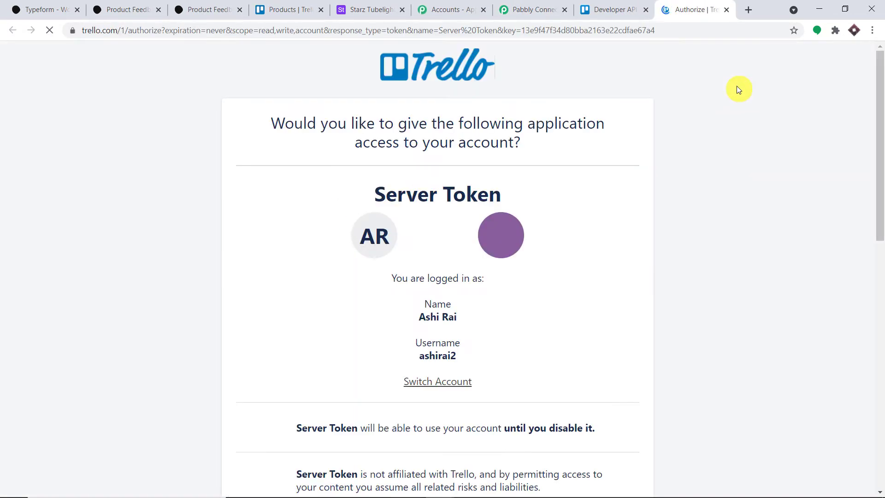
drag(458, 360, 418, 359)
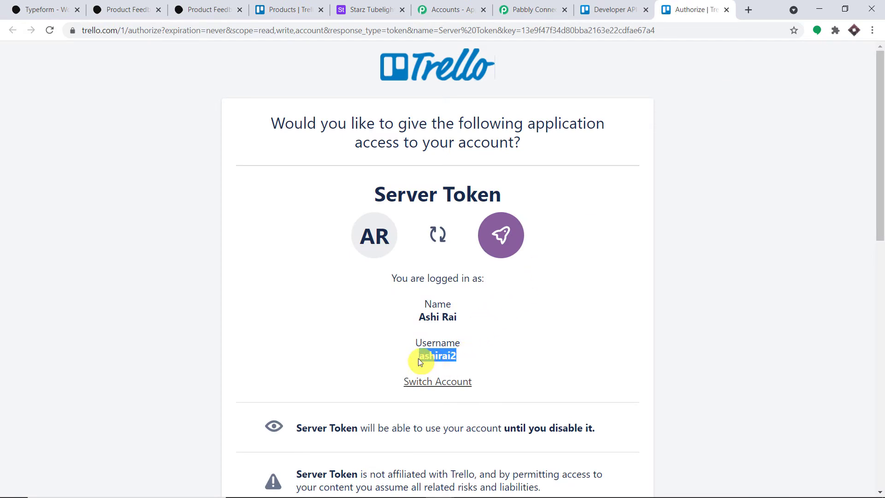
right_click(427, 357)
click(436, 365)
click(548, 9)
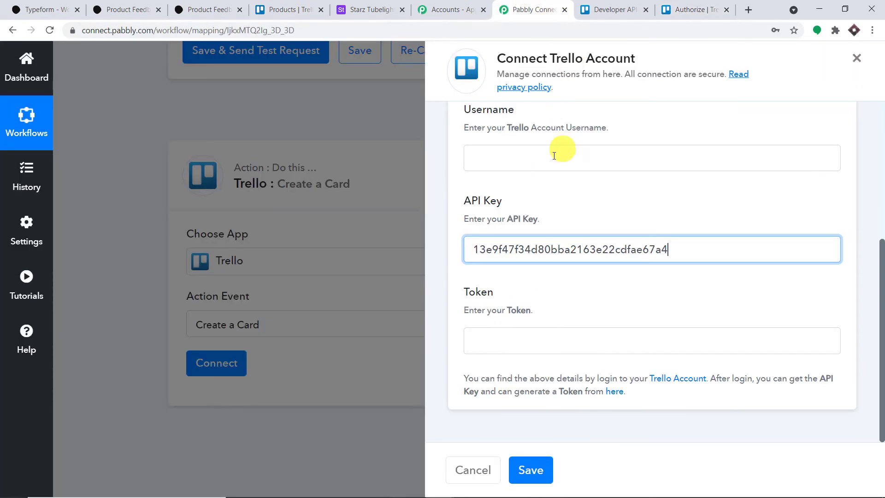
click(556, 156)
right_click(554, 156)
click(583, 247)
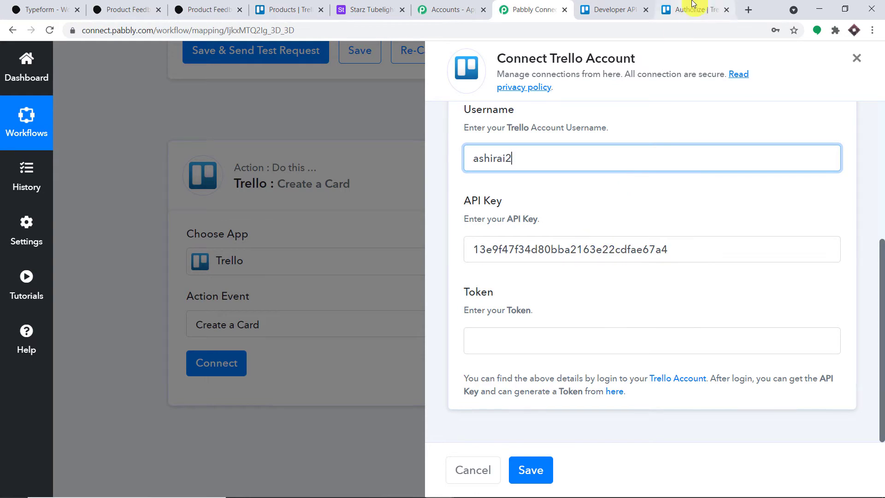
Allow the token, paste it into the Token field and save the Trello connection.
click(694, 9)
scroll(602, 224, down, 12)
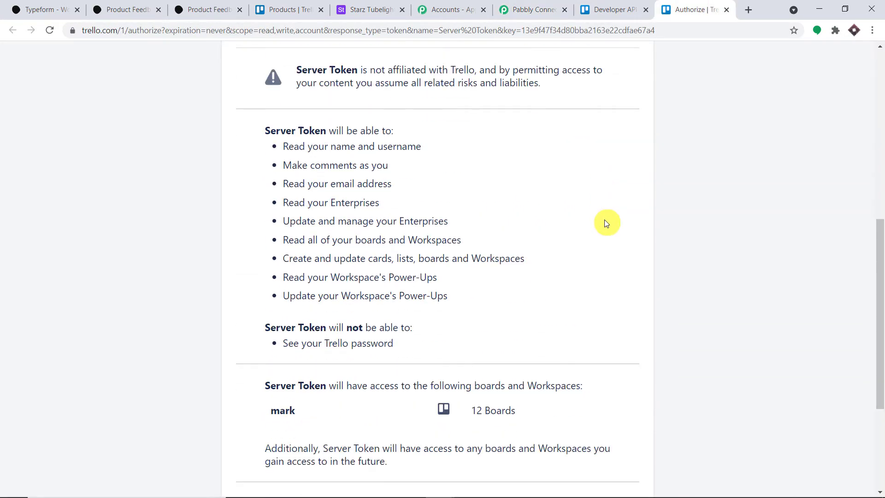
click(587, 326)
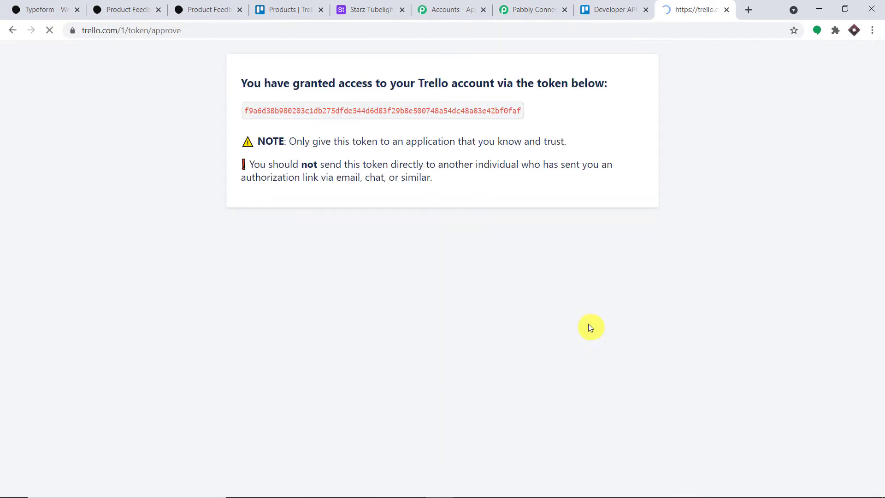
double_click(436, 114)
right_click(436, 115)
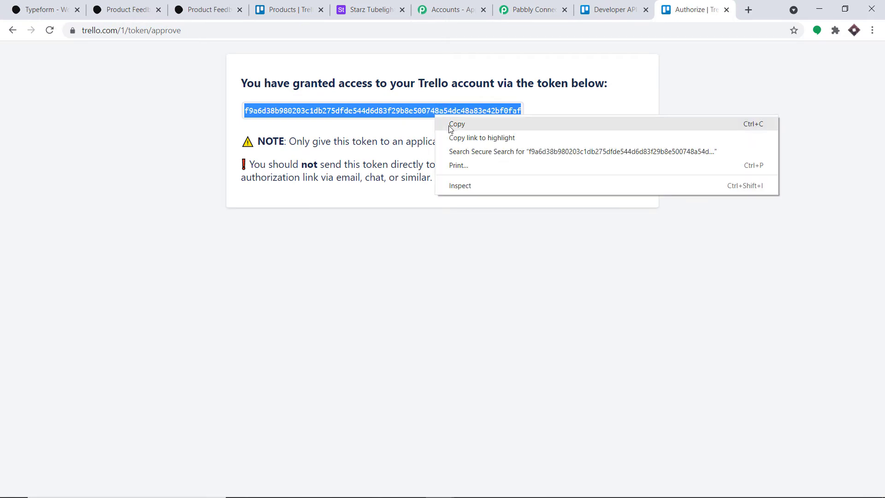
click(455, 122)
click(533, 9)
click(504, 340)
right_click(504, 339)
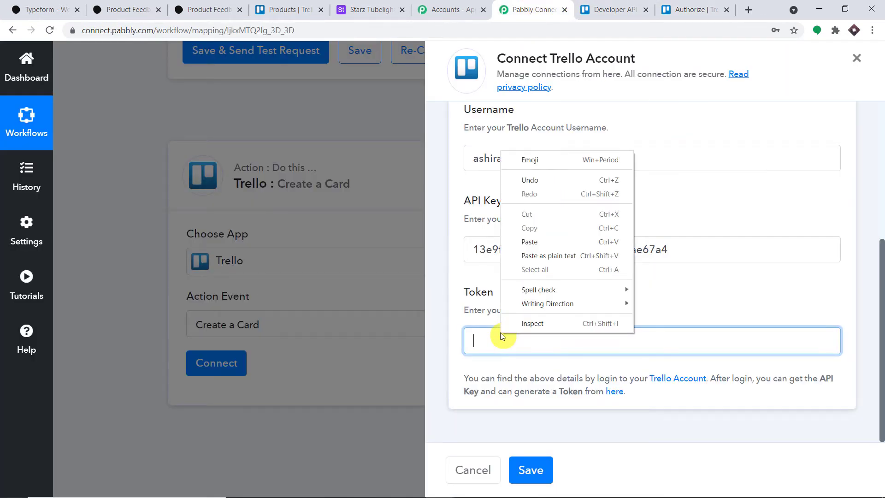
click(540, 244)
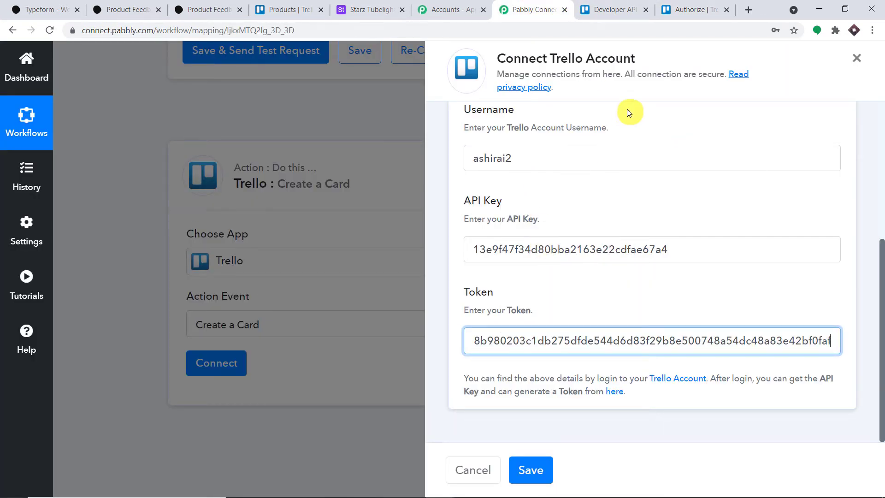
click(530, 470)
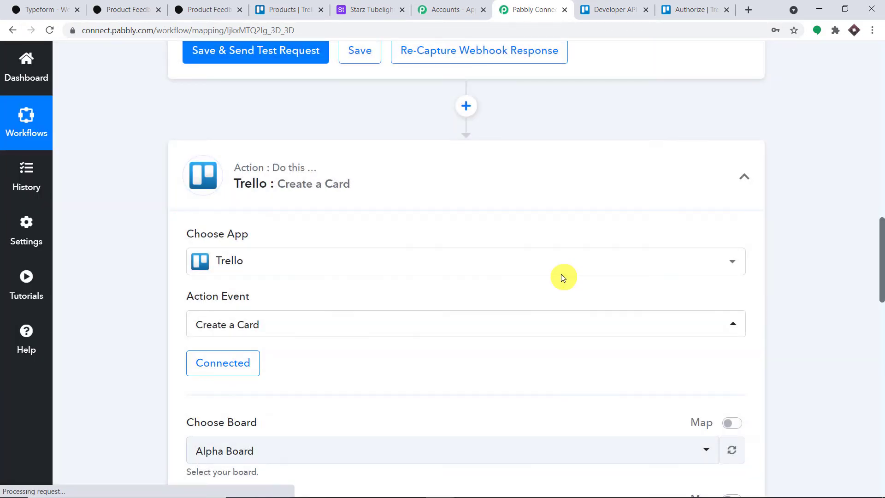
Compare Pabbly's board choices with the boards listed in Trello.
scroll(563, 256, down, 6)
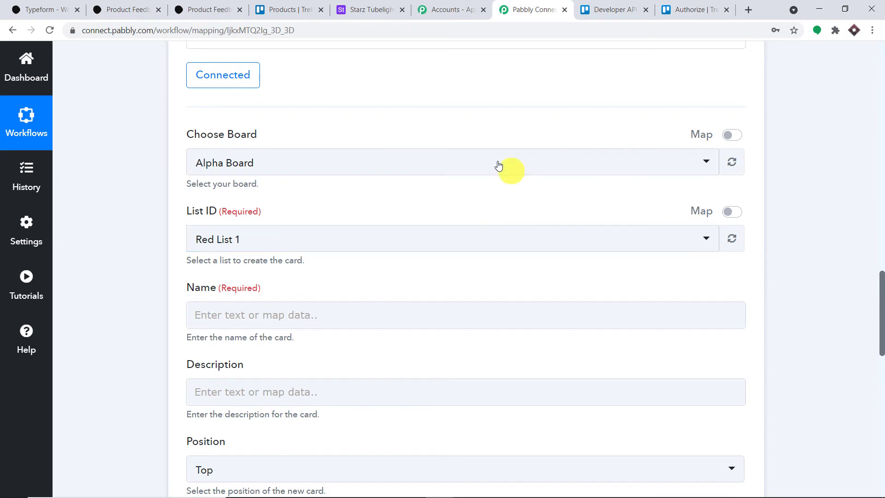
scroll(431, 414, down, 5)
scroll(442, 303, down, 4)
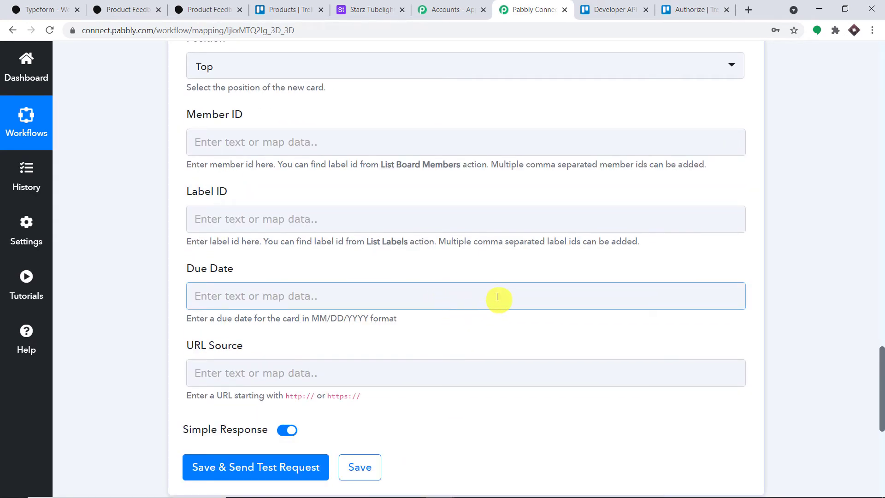
scroll(497, 297, up, 8)
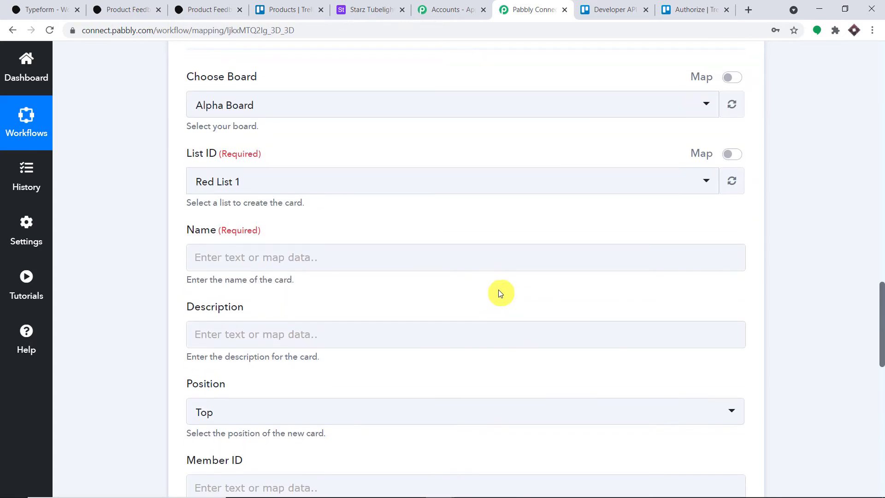
scroll(500, 289, up, 3)
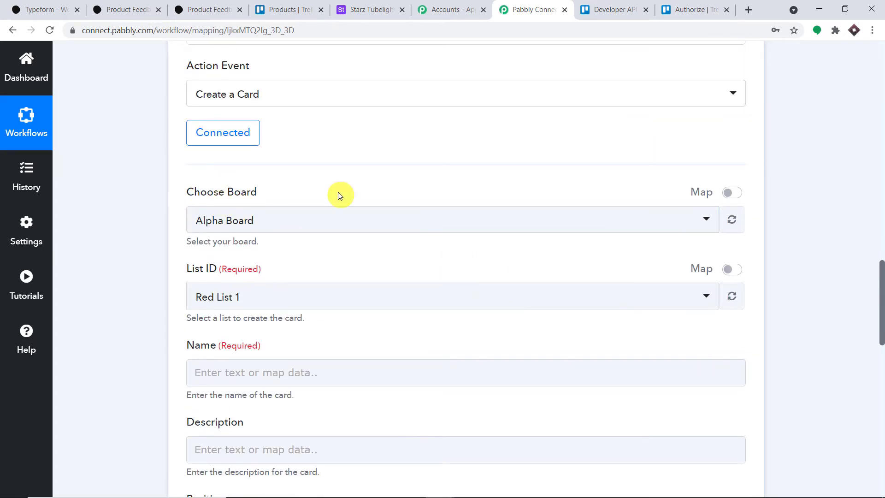
click(352, 219)
scroll(344, 308, down, 3)
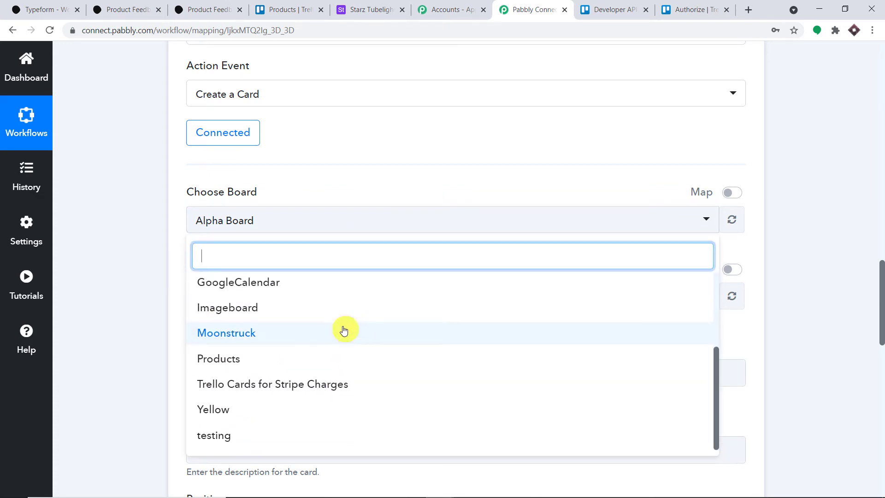
scroll(330, 341, up, 3)
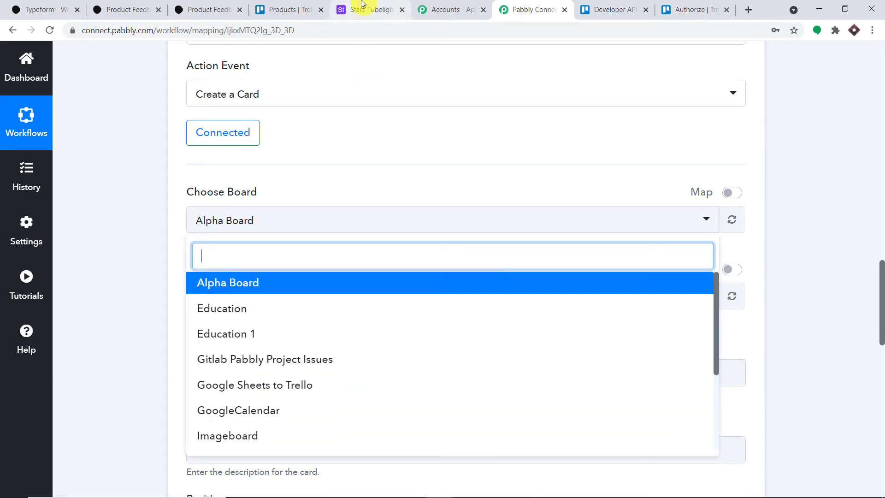
click(290, 6)
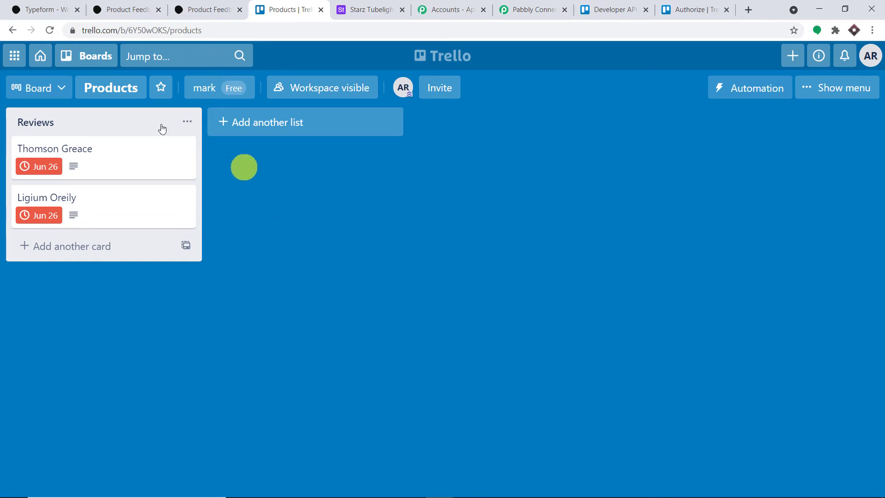
click(54, 85)
click(337, 197)
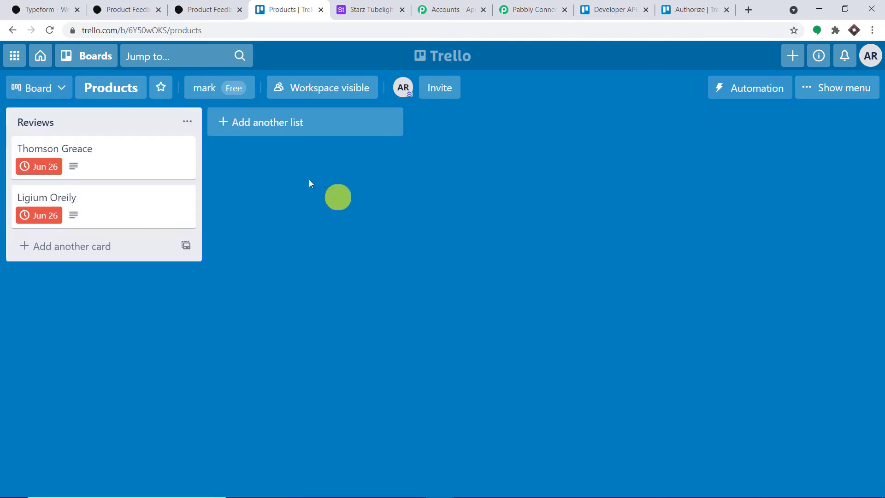
click(83, 56)
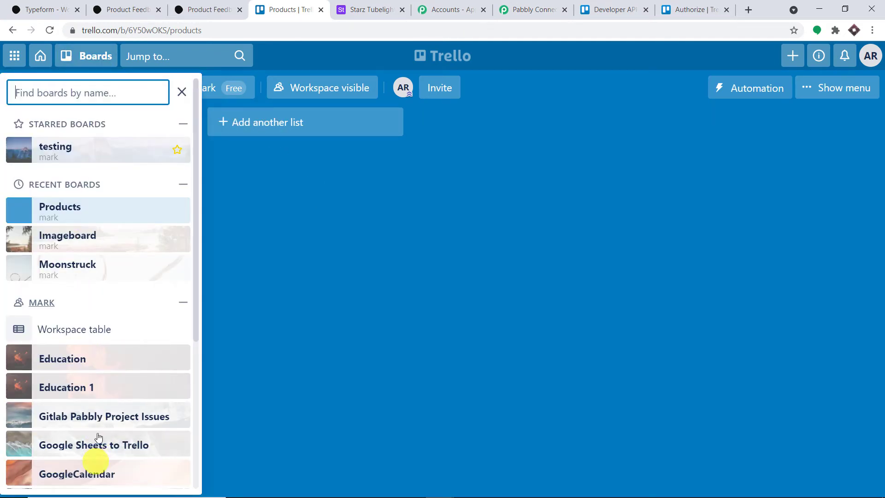
scroll(147, 202, down, 3)
Pick the Products board for new cards, then bring up Trello's Products board.
click(549, 9)
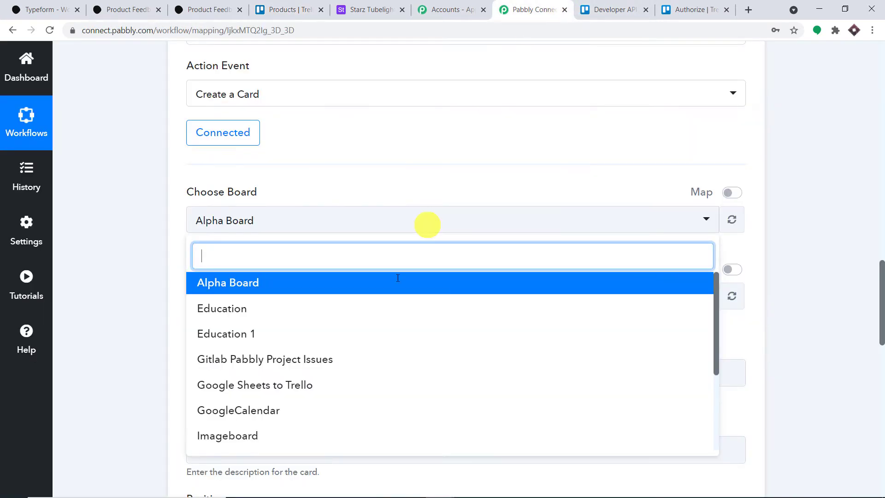
scroll(376, 373, down, 2)
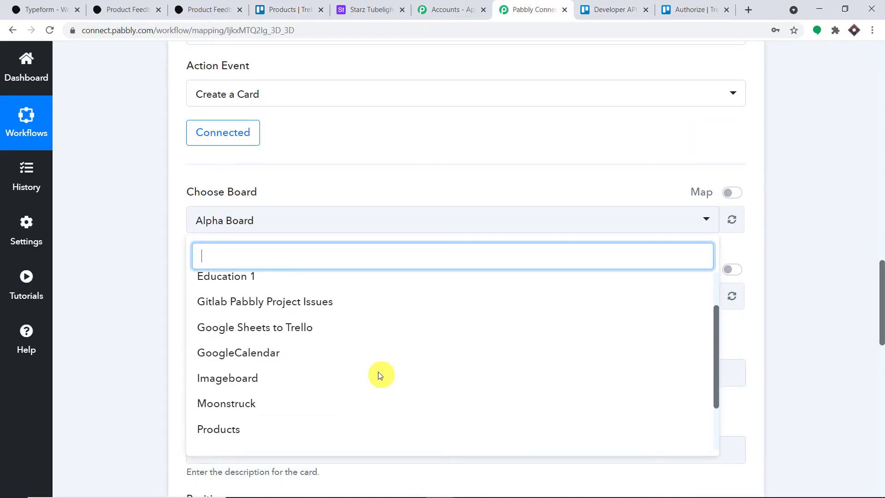
scroll(356, 388, down, 1)
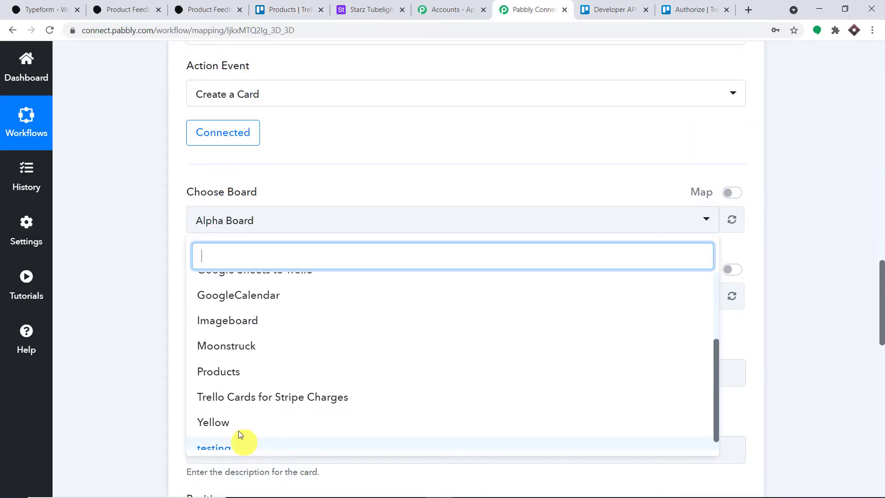
click(244, 376)
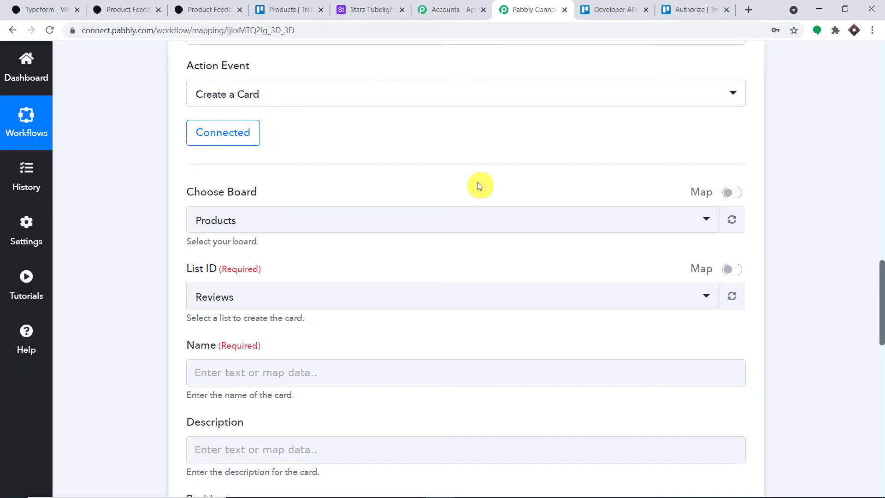
click(225, 297)
click(362, 3)
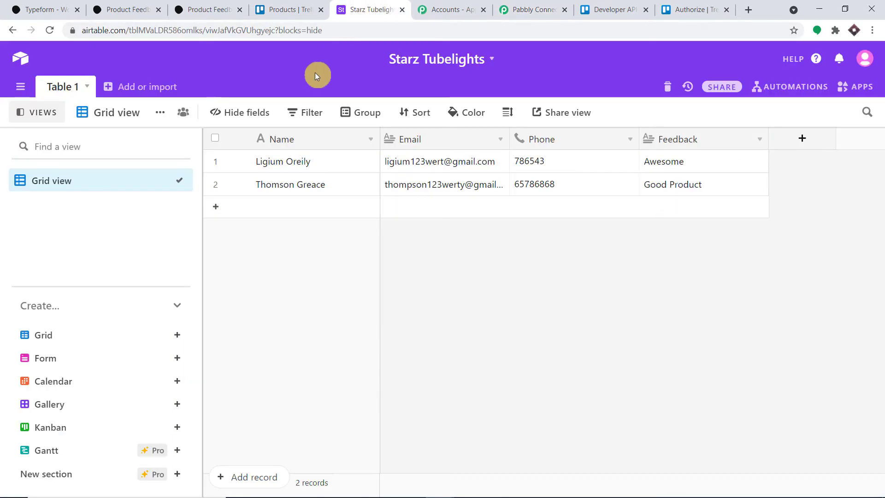
click(275, 3)
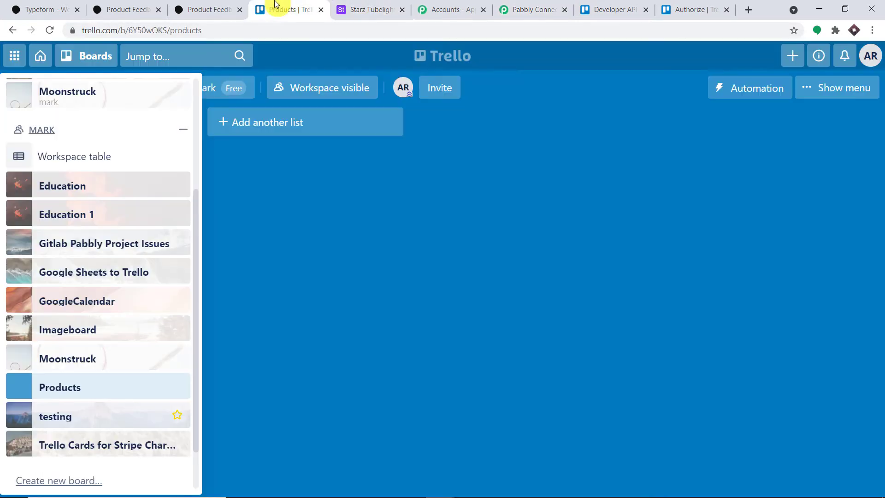
click(467, 197)
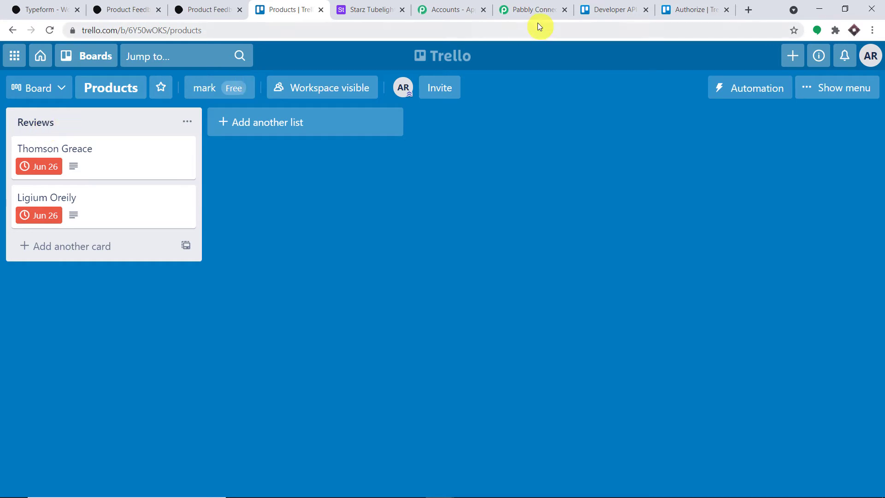
Add a Feedback list to the Products board beside Reviews.
click(286, 123)
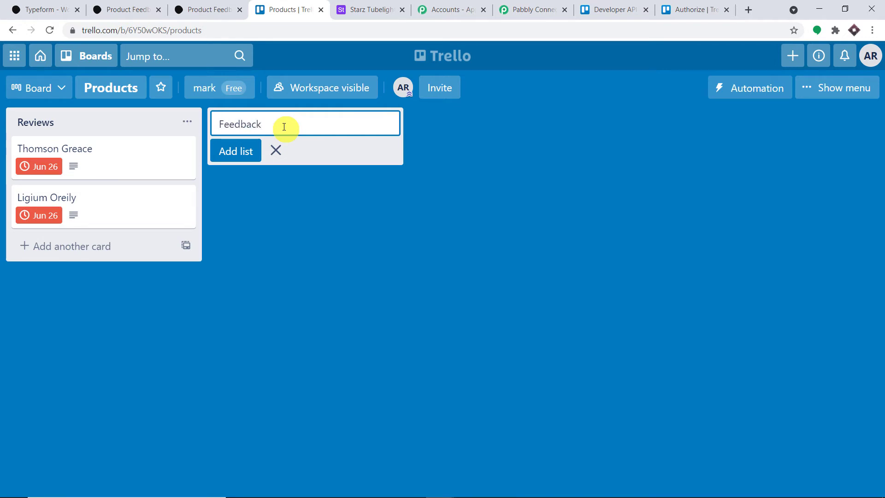
click(244, 152)
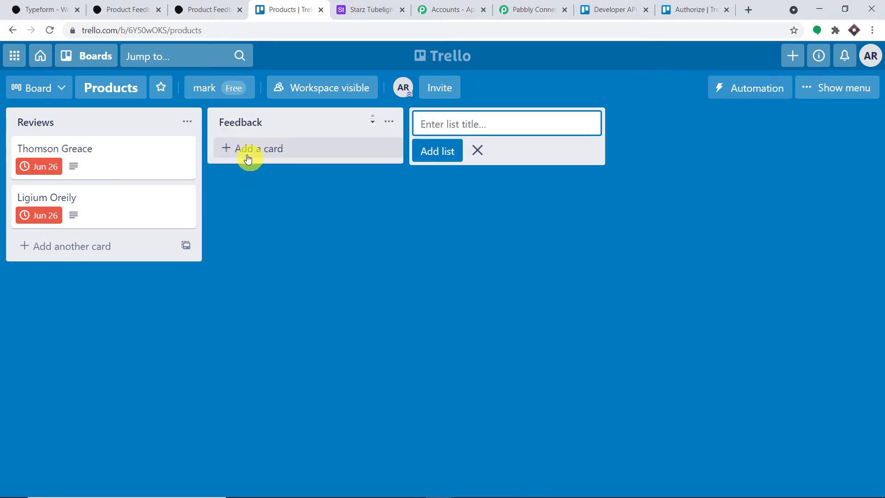
click(539, 5)
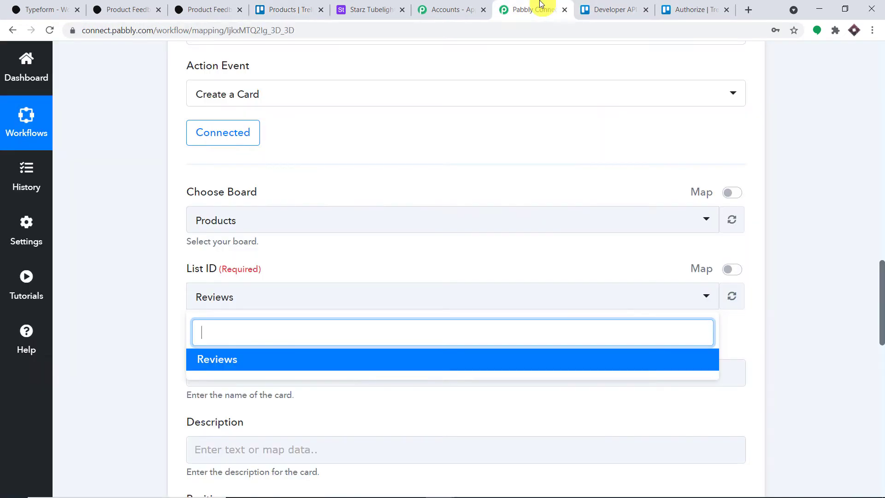
Refresh the Trello lists and send new cards to the Feedback list.
click(731, 296)
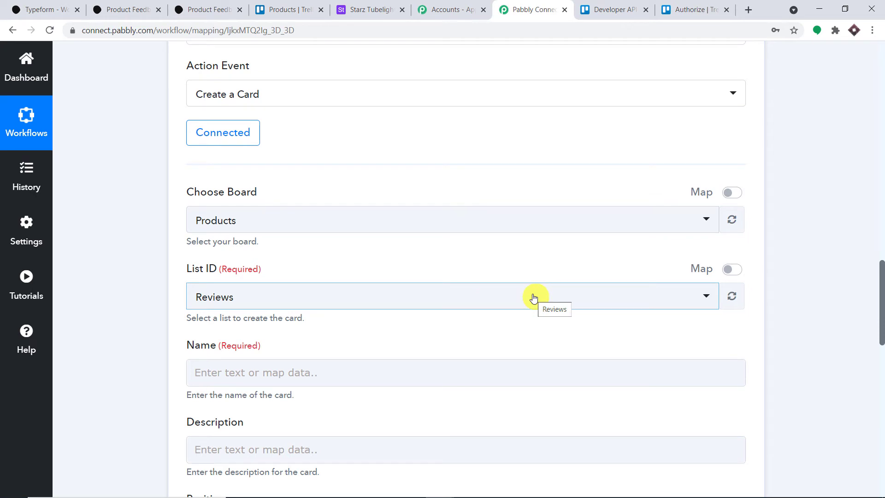
click(533, 299)
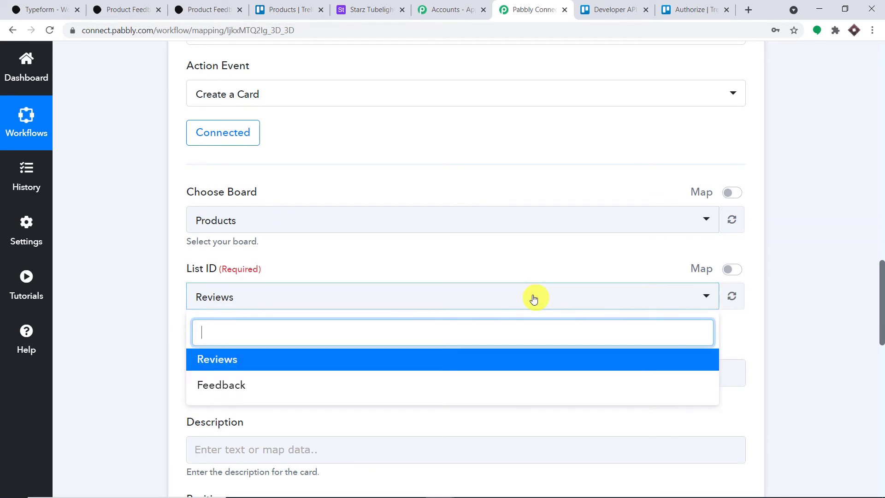
click(265, 390)
scroll(426, 272, down, 3)
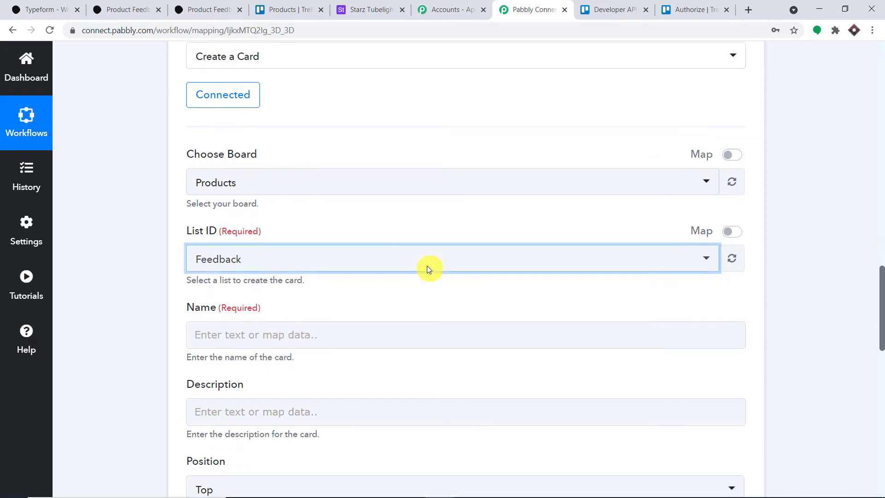
scroll(382, 198, down, 4)
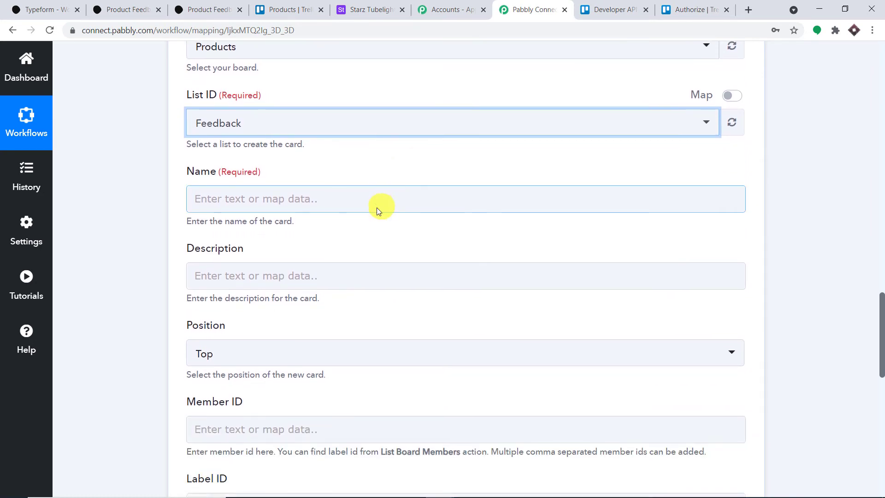
Map the Typeform full-name answer into the Trello card name.
click(363, 315)
scroll(274, 206, up, 3)
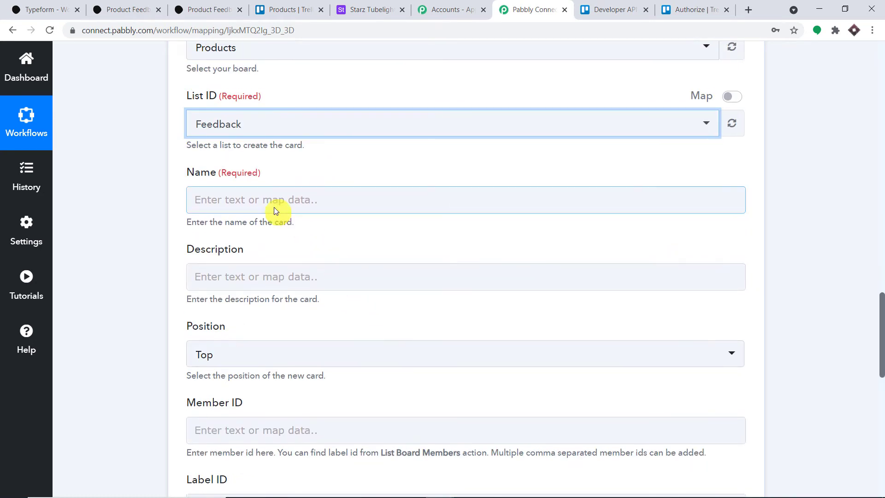
click(273, 203)
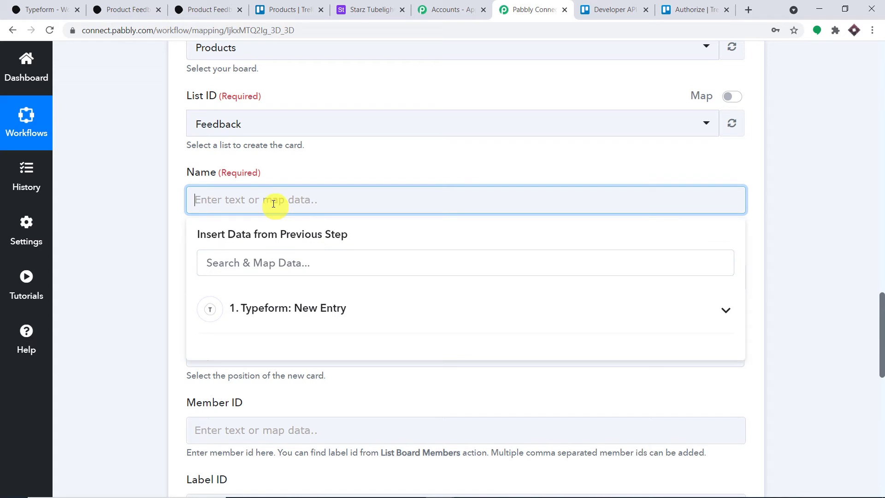
click(296, 310)
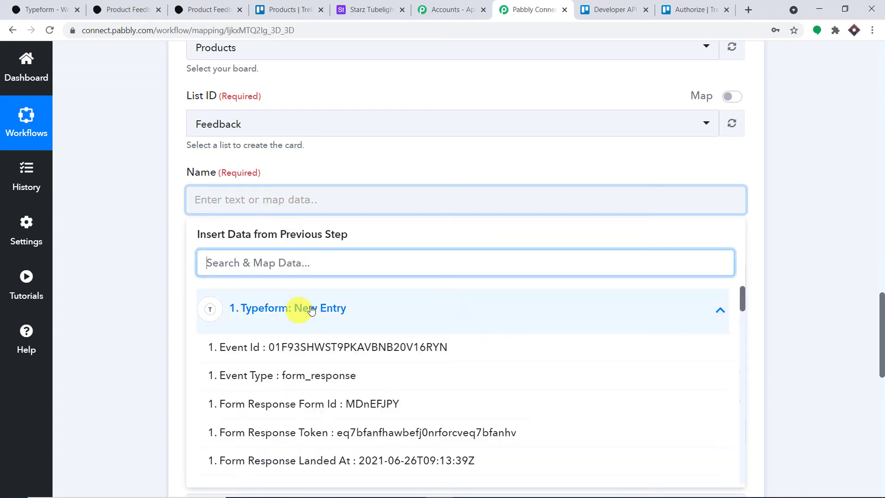
scroll(396, 328, down, 2)
scroll(396, 328, down, 8)
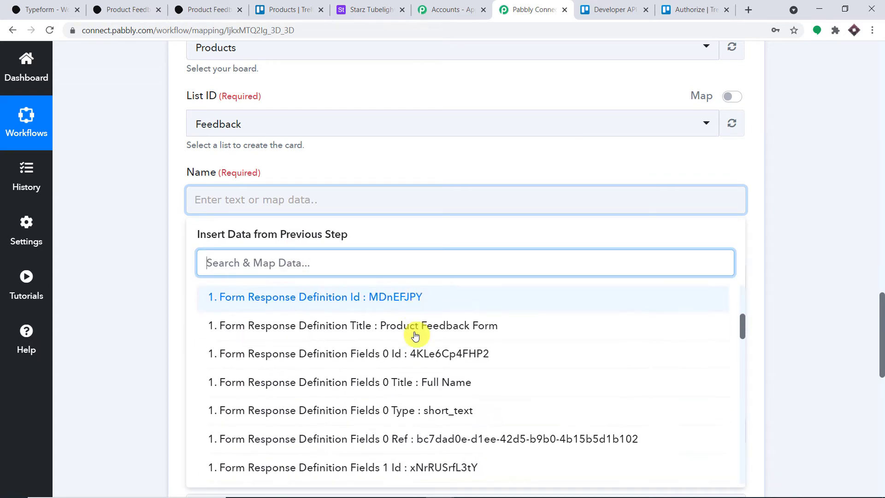
scroll(429, 332, down, 10)
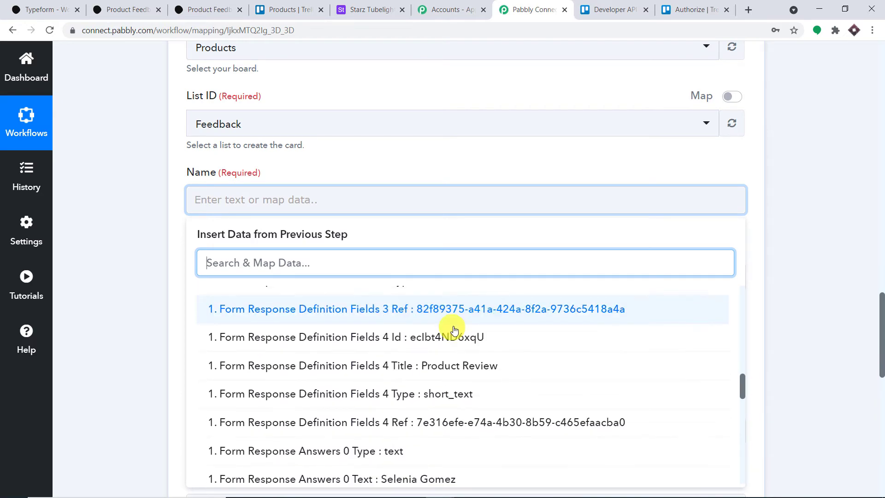
click(478, 304)
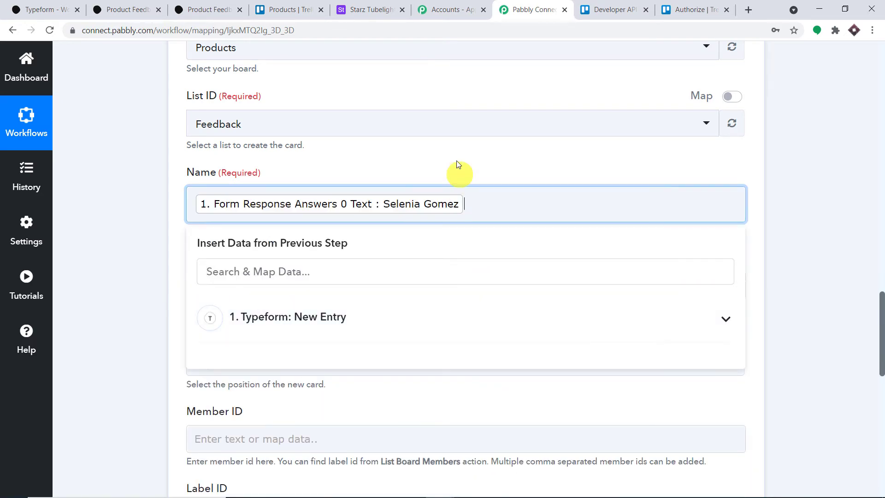
click(457, 163)
Map the email answer after the 'Email' label in the card description.
scroll(323, 173, down, 3)
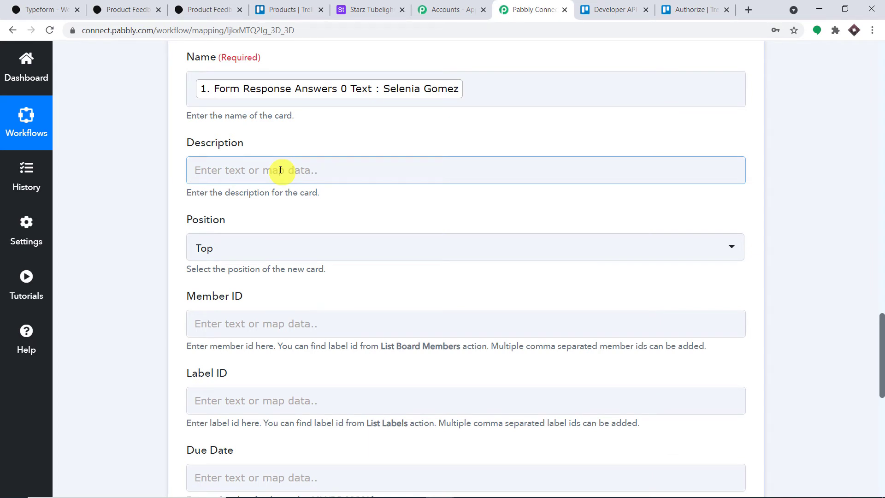
click(280, 170)
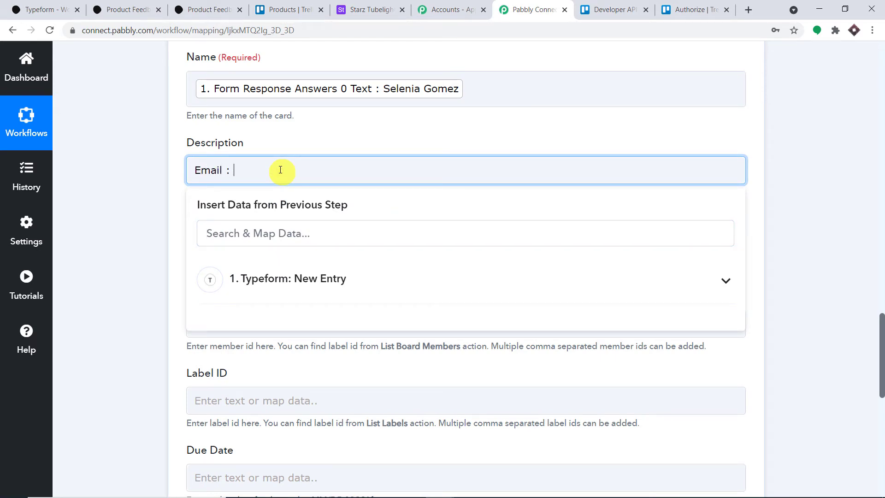
click(361, 278)
scroll(419, 330, down, 3)
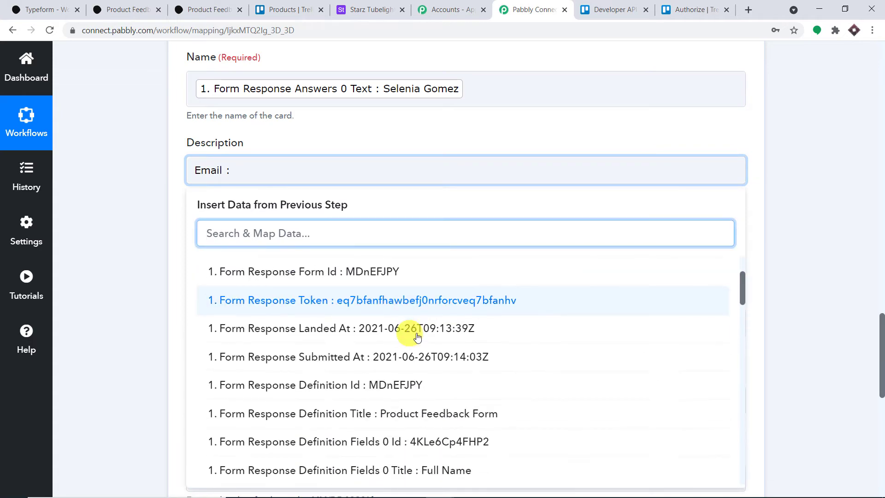
scroll(471, 347, down, 7)
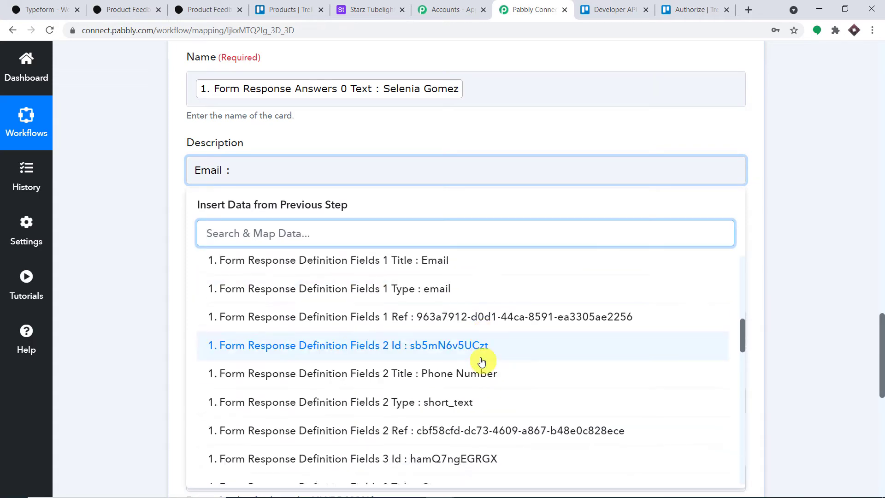
scroll(480, 360, down, 8)
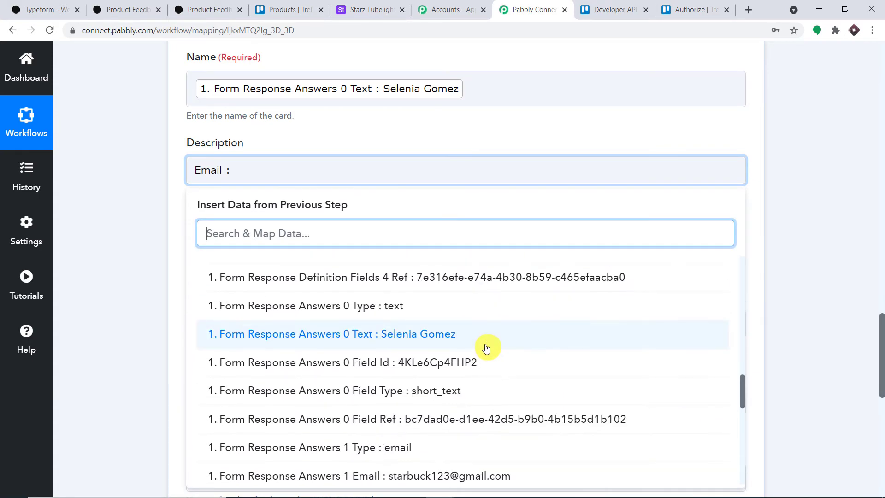
click(838, 245)
scroll(838, 245, up, 15)
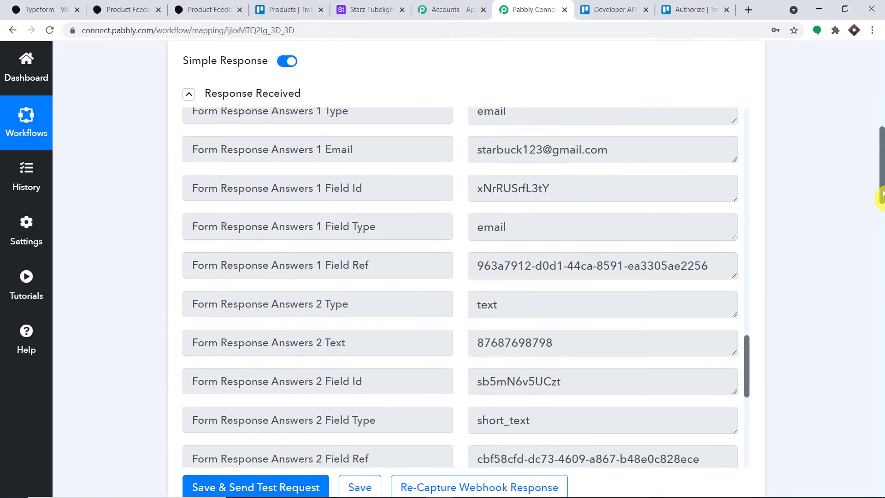
scroll(564, 191, up, 10)
scroll(880, 226, down, 15)
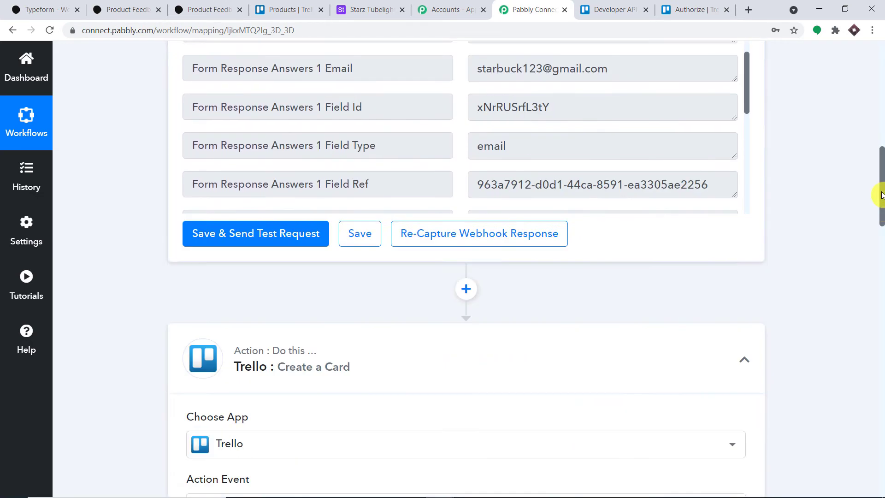
scroll(880, 226, down, 10)
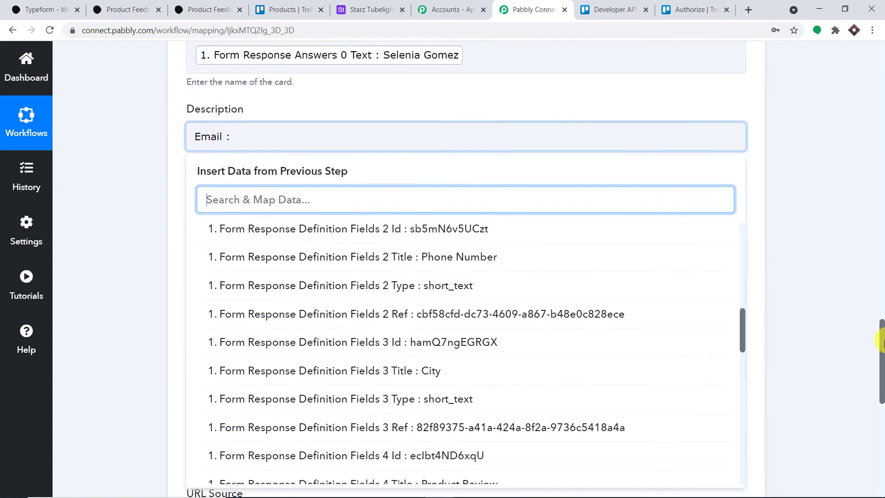
scroll(449, 249, down, 7)
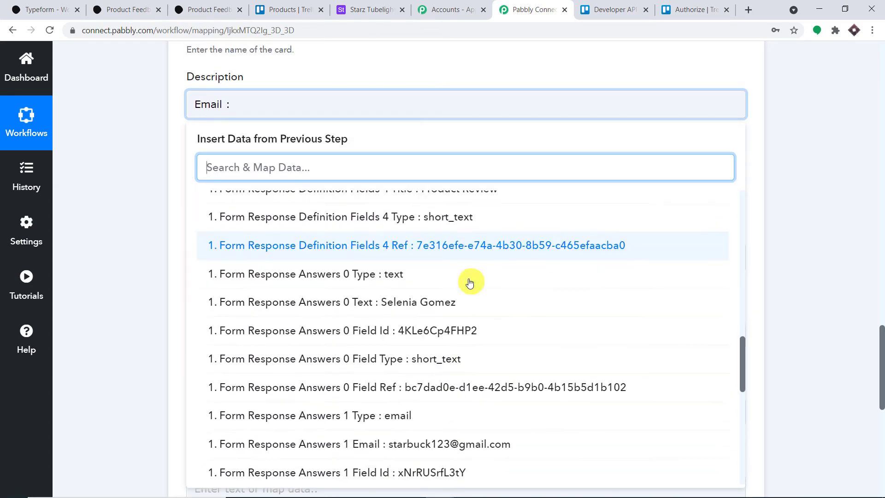
scroll(462, 277, down, 2)
click(450, 245)
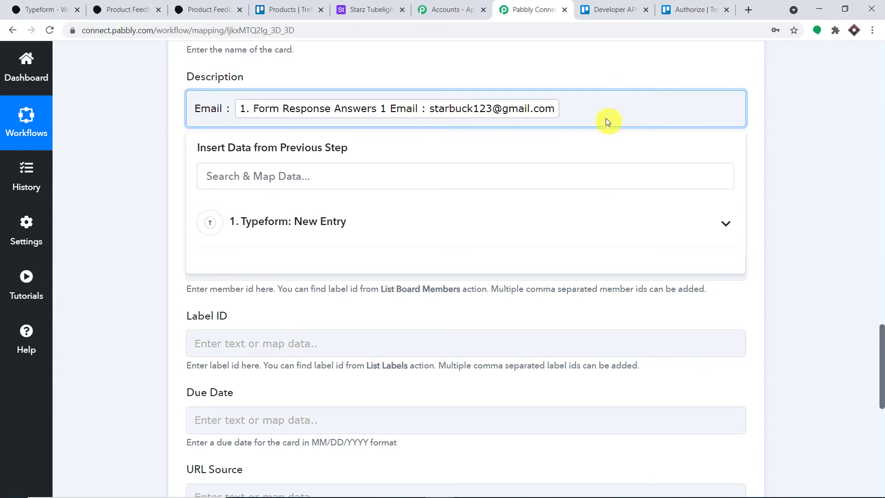
key(Return)
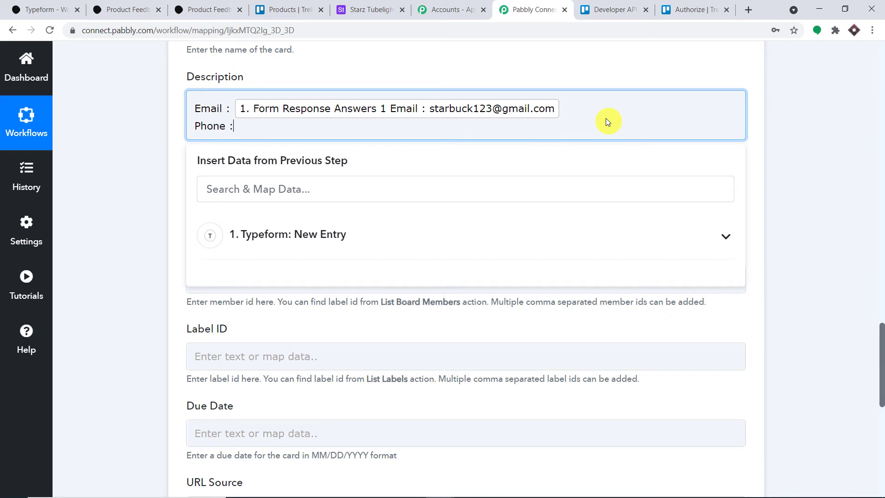
Map the phone number answer after 'Phone' on the next description line.
click(252, 233)
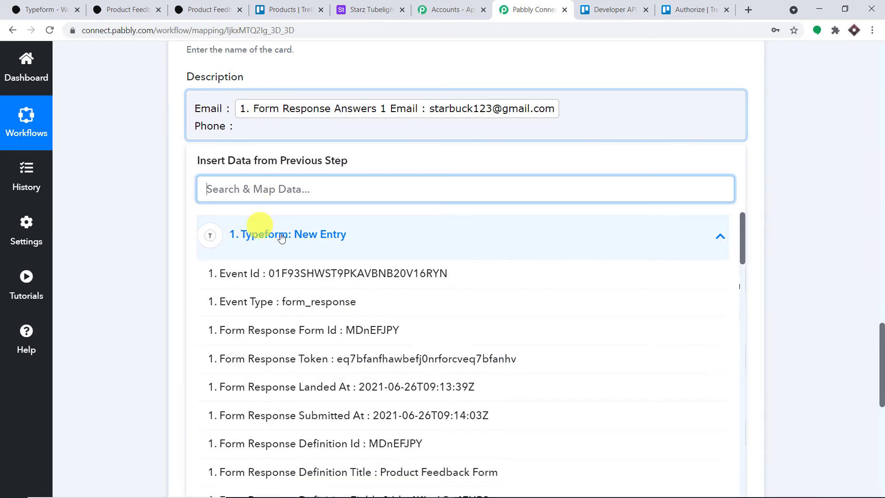
scroll(487, 343, down, 1)
scroll(488, 344, down, 6)
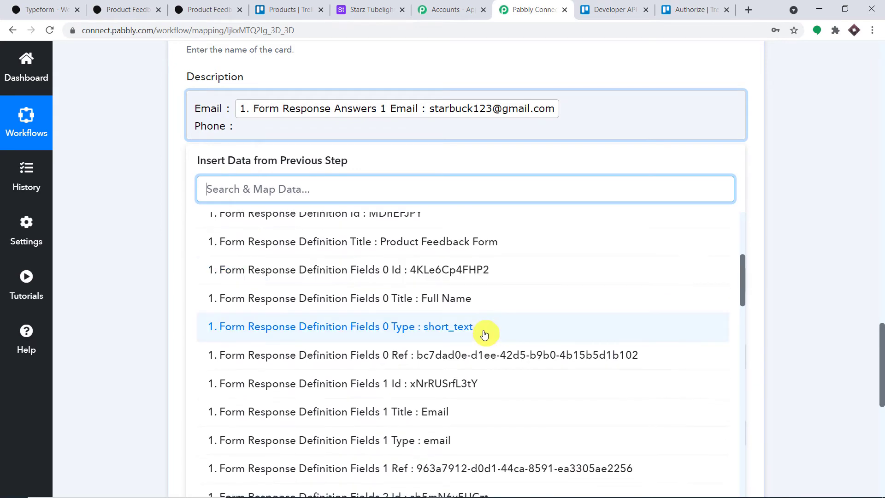
scroll(483, 333, down, 5)
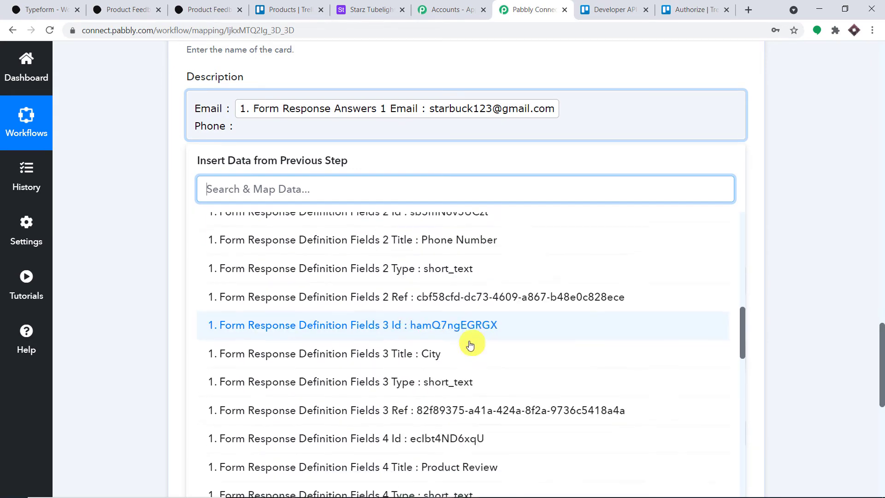
scroll(469, 346, down, 8)
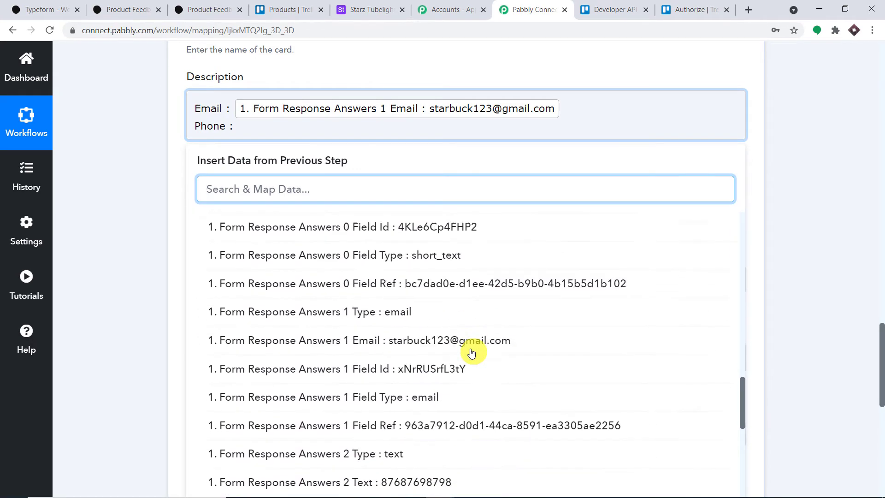
scroll(469, 350, down, 2)
click(458, 343)
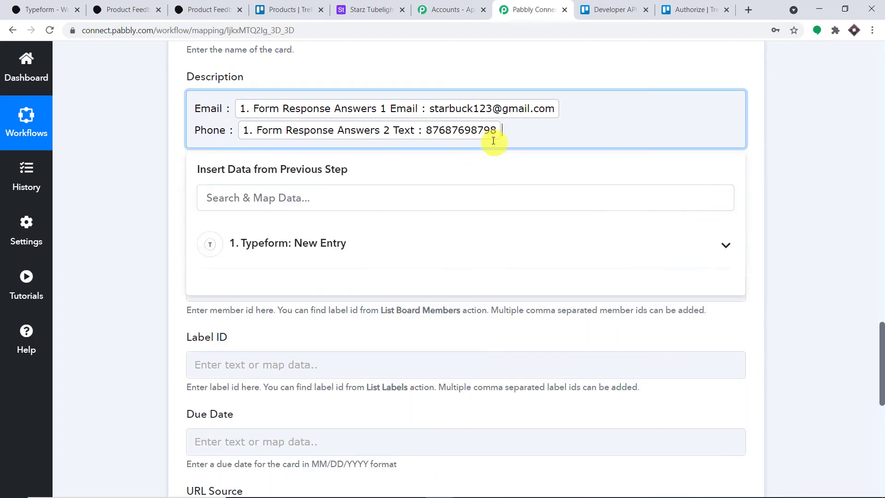
key(Return)
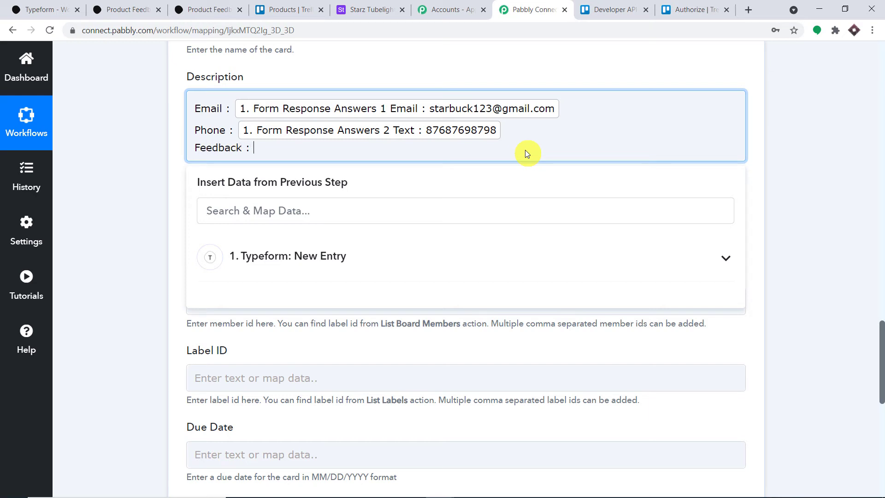
Insert Form Response Answers 4 Text after 'Feedback :' to finish the description.
click(360, 255)
scroll(414, 318, down, 10)
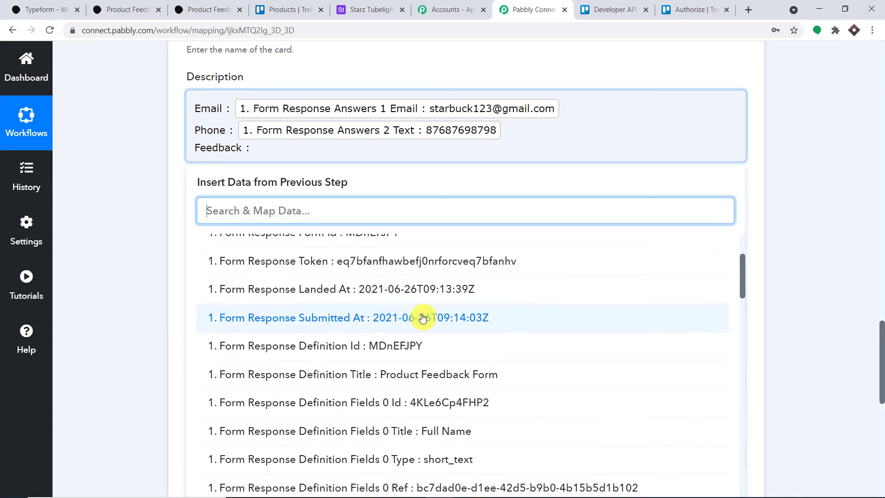
scroll(462, 322, down, 9)
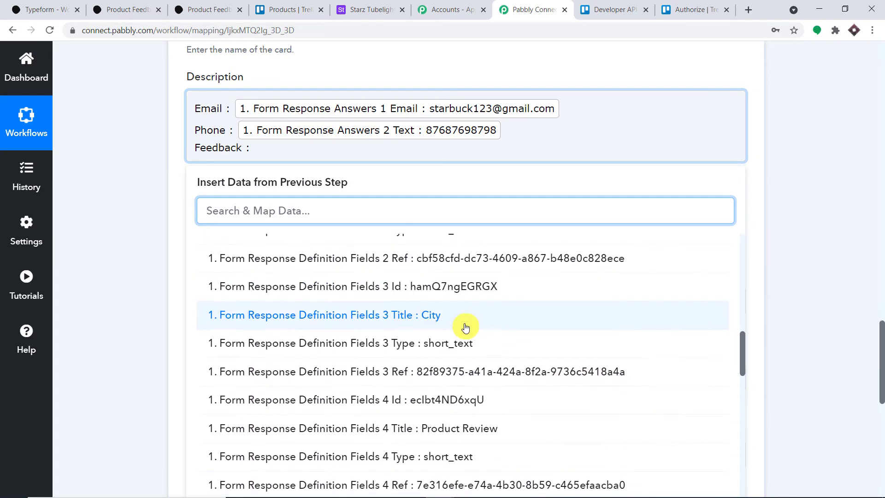
scroll(477, 350, down, 9)
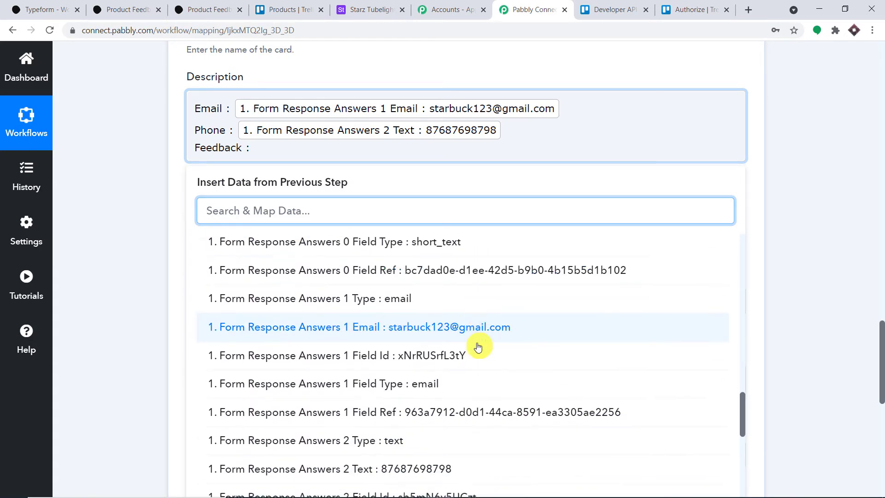
scroll(478, 351, down, 1)
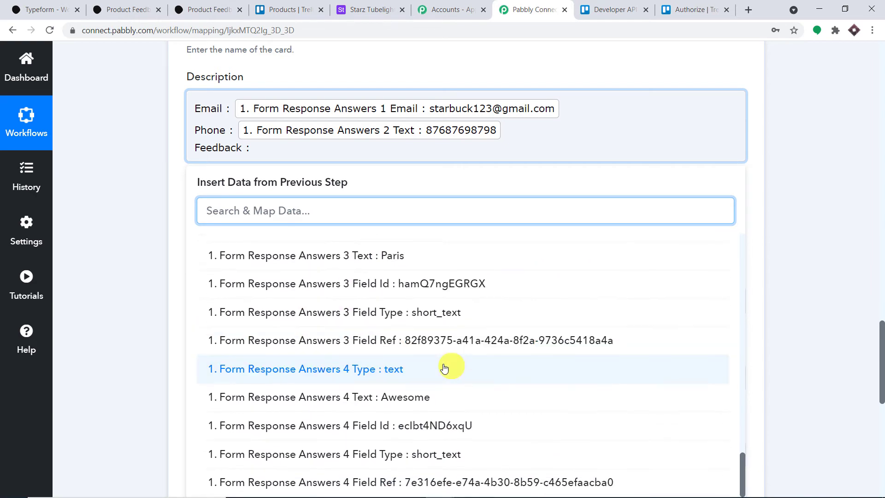
click(409, 401)
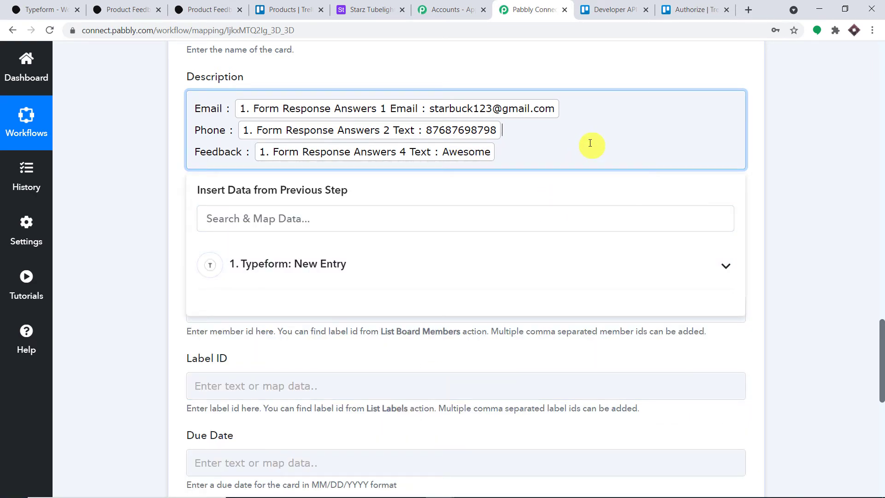
click(640, 70)
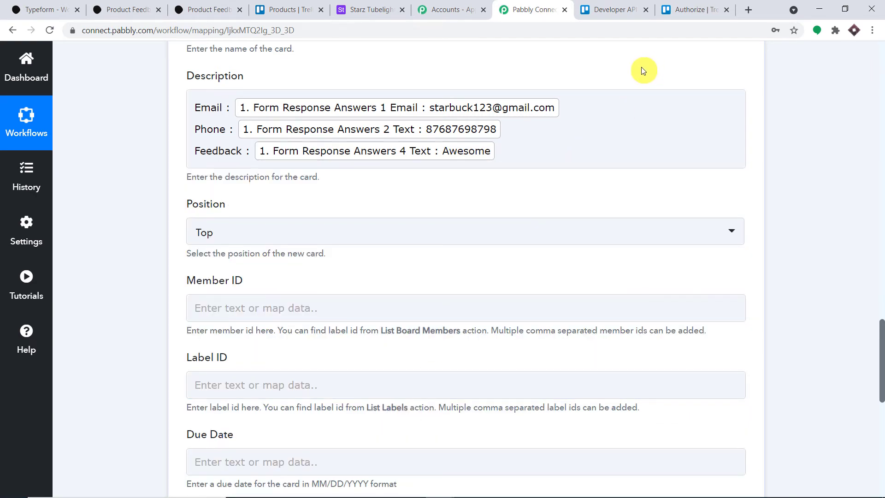
Map Typeform's Submitted At time into the Trello card's Due Date.
scroll(292, 93, down, 3)
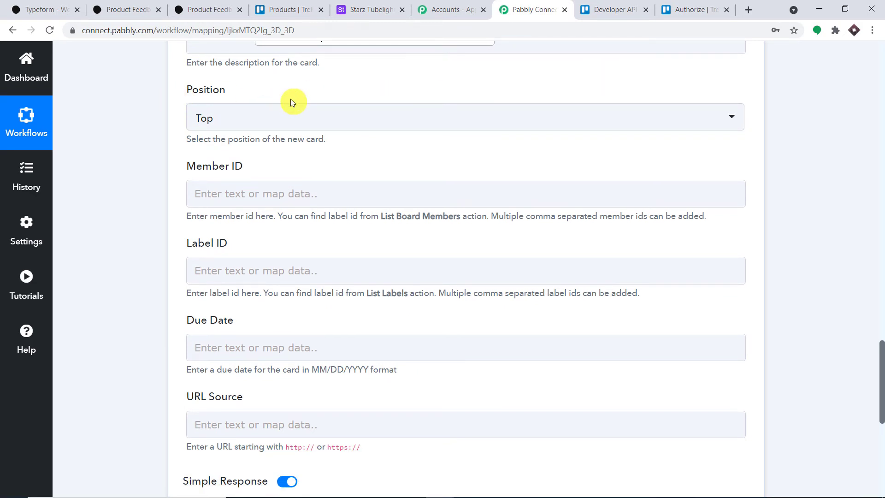
click(247, 193)
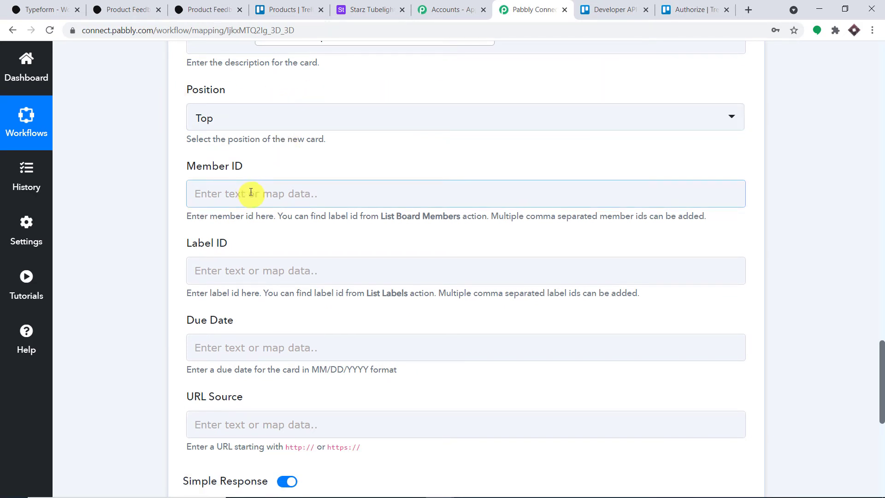
scroll(248, 203, down, 3)
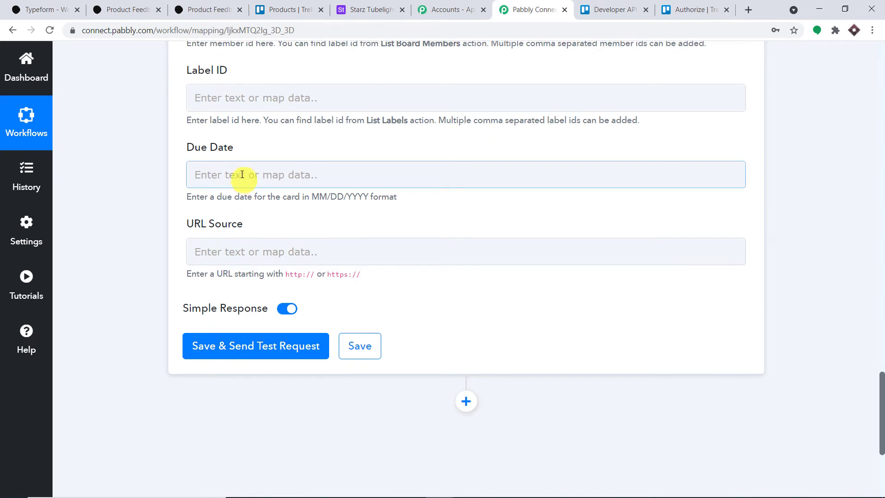
click(241, 174)
click(263, 282)
scroll(346, 322, down, 1)
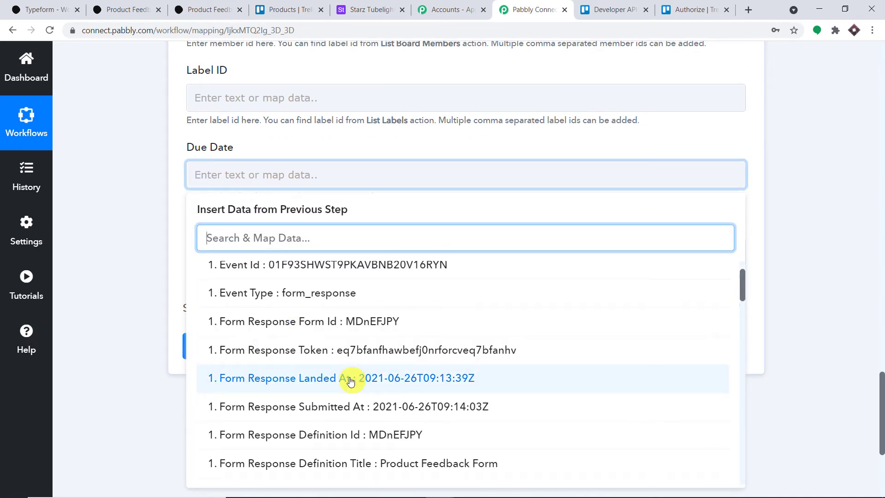
click(334, 407)
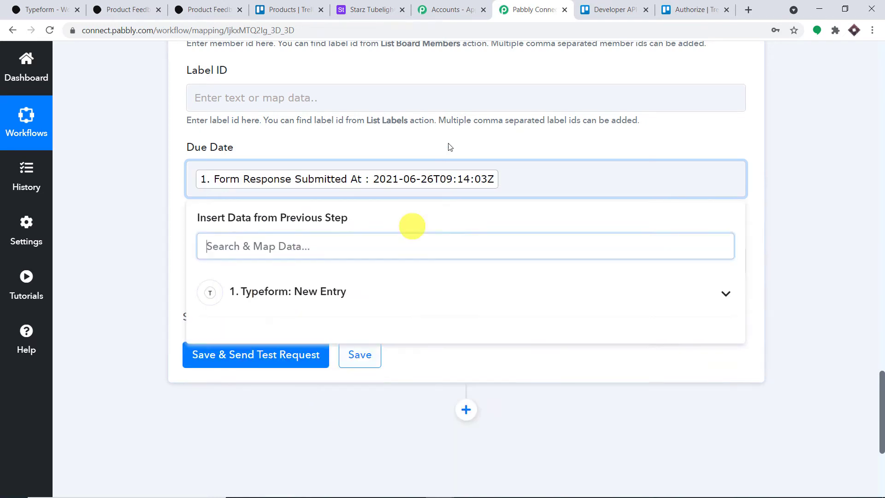
click(454, 136)
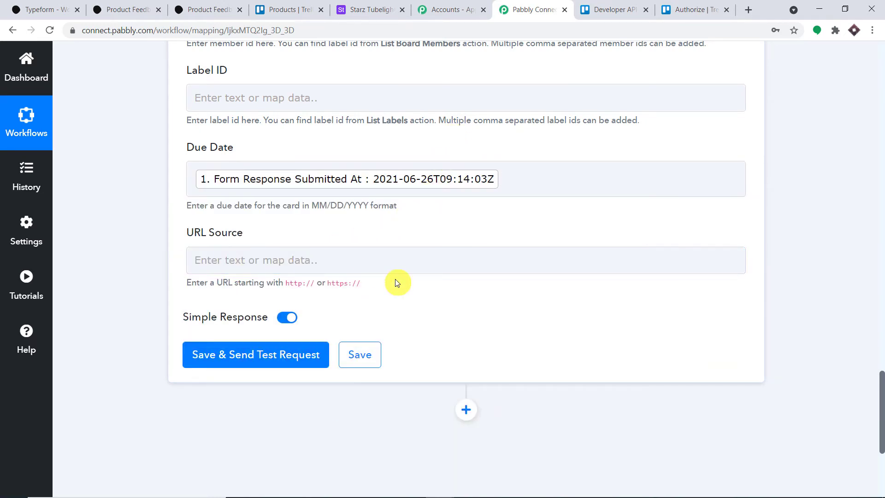
Save the Trello step with a test request and open the newly created feedback card in Trello.
click(406, 255)
scroll(398, 249, down, 4)
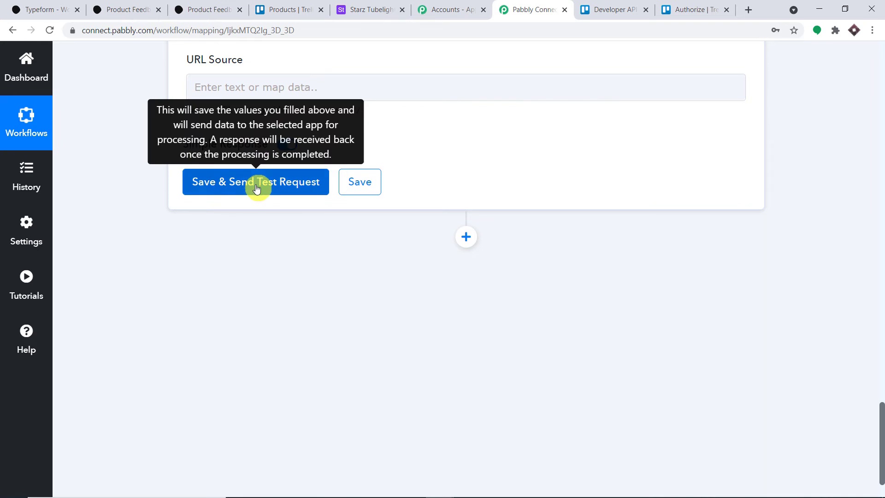
click(257, 189)
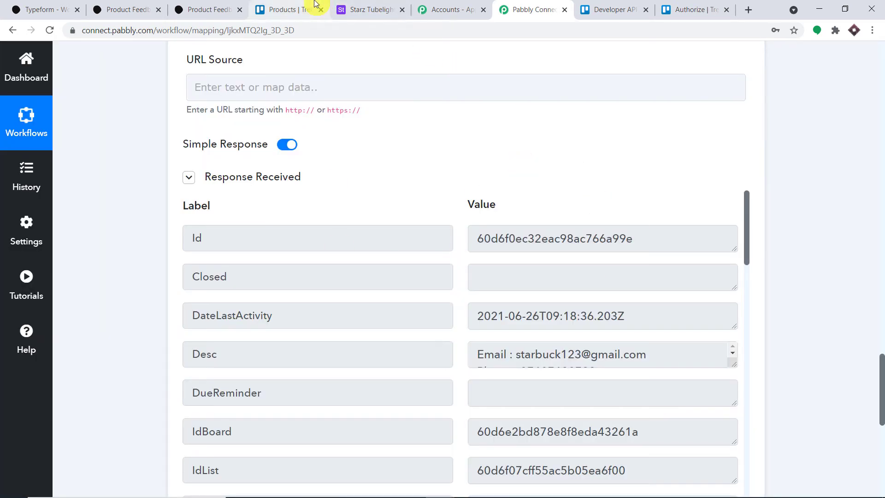
click(291, 9)
click(300, 147)
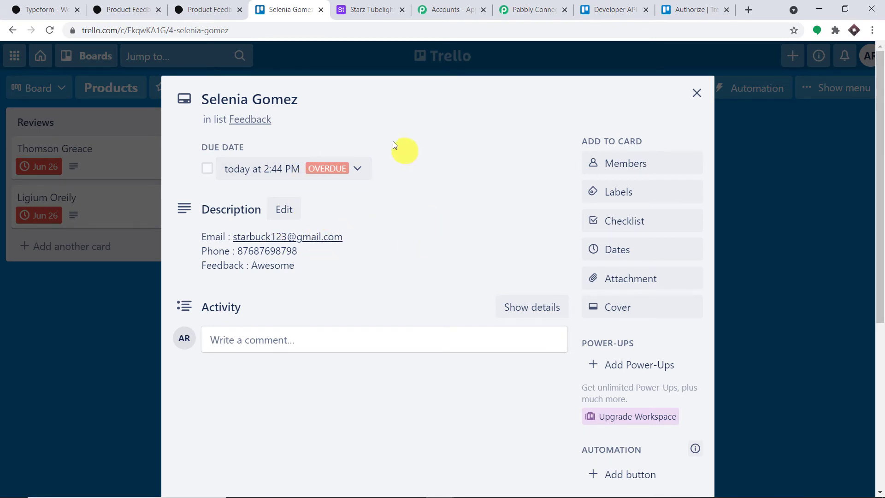
Close the new feedback card, due Jun 26, and go back to the Pabbly Connect workflow.
click(705, 92)
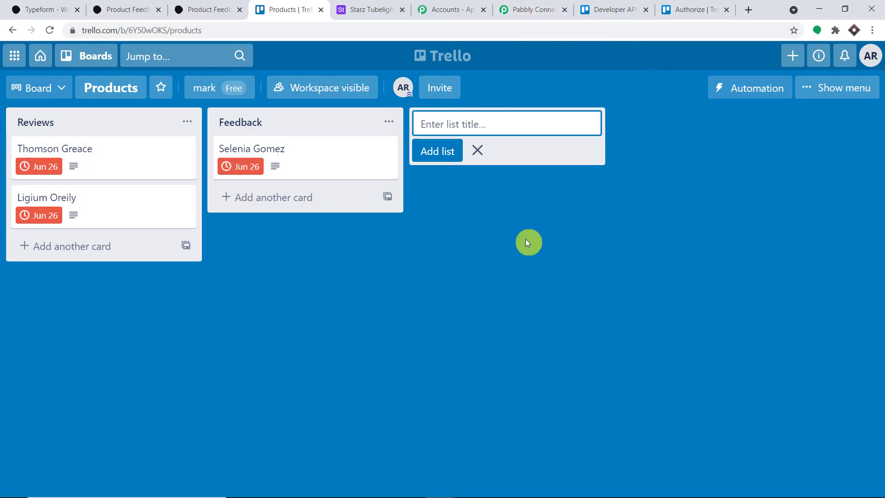
click(535, 9)
Add a new action step using Airtable with the Create Record action event.
scroll(881, 406, down, 10)
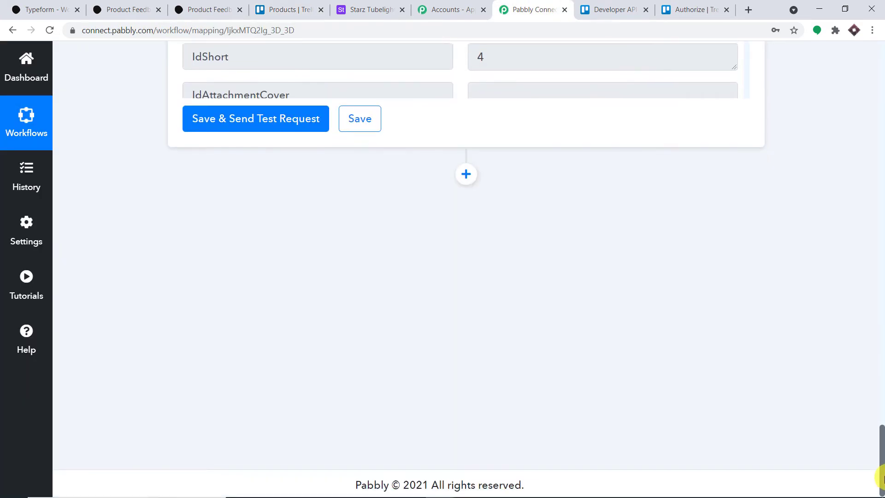
click(471, 178)
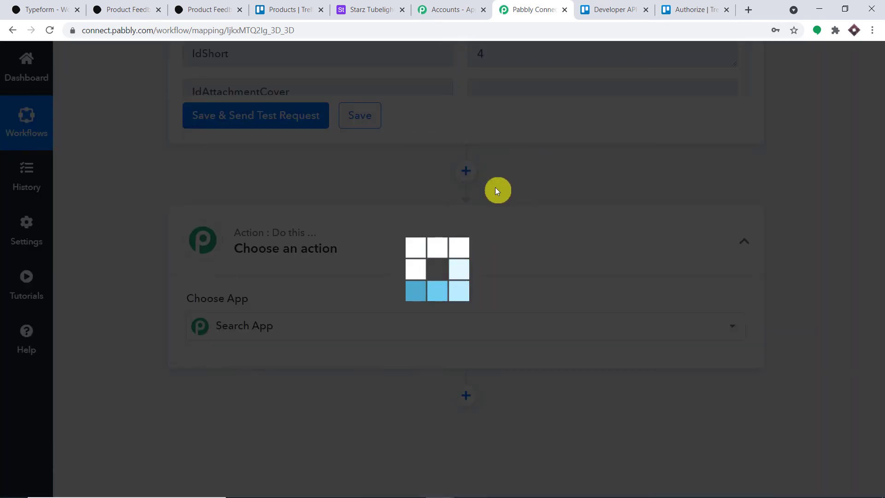
scroll(552, 250, down, 2)
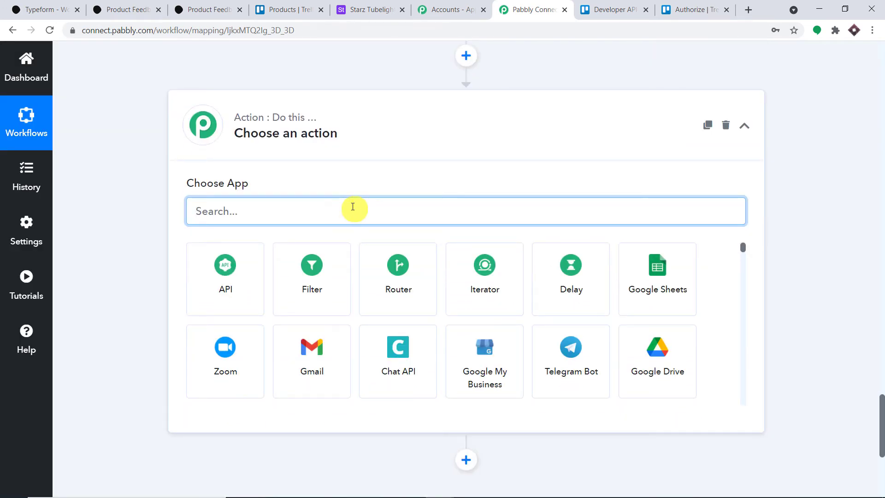
text(airt)
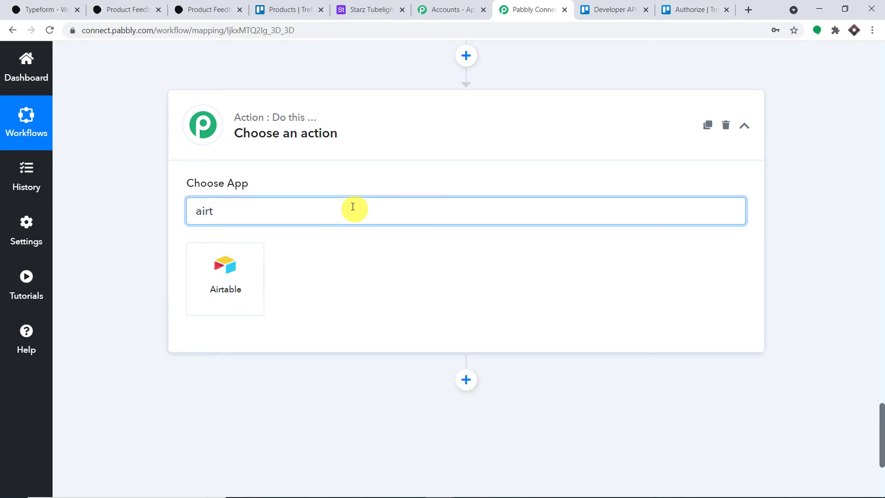
click(225, 281)
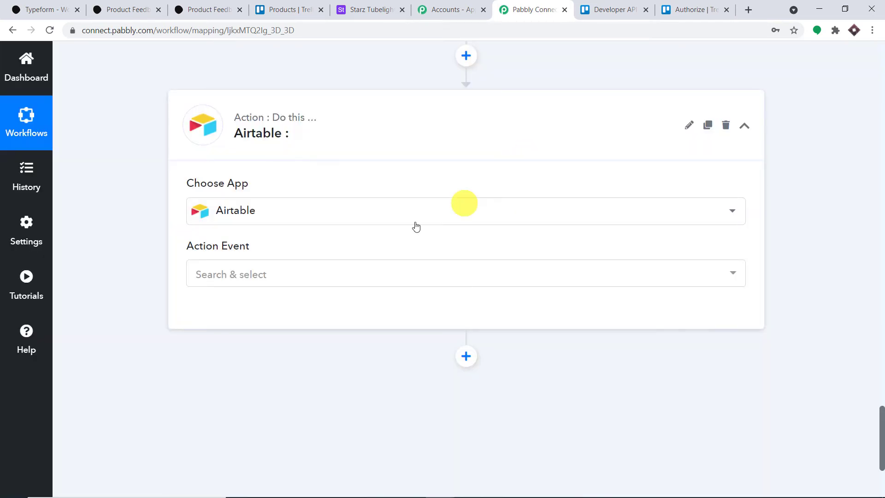
click(282, 275)
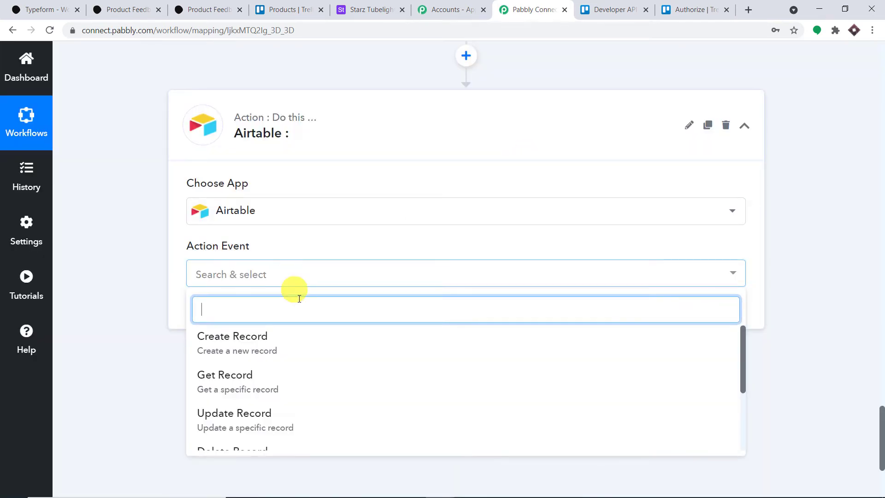
click(308, 345)
Start a new Airtable connection and note the Token field's hint about finding the API key.
click(228, 312)
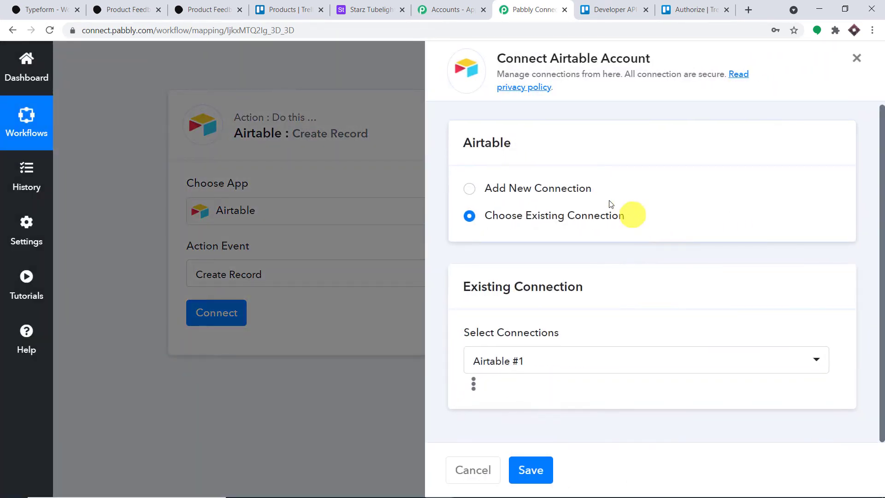
click(582, 188)
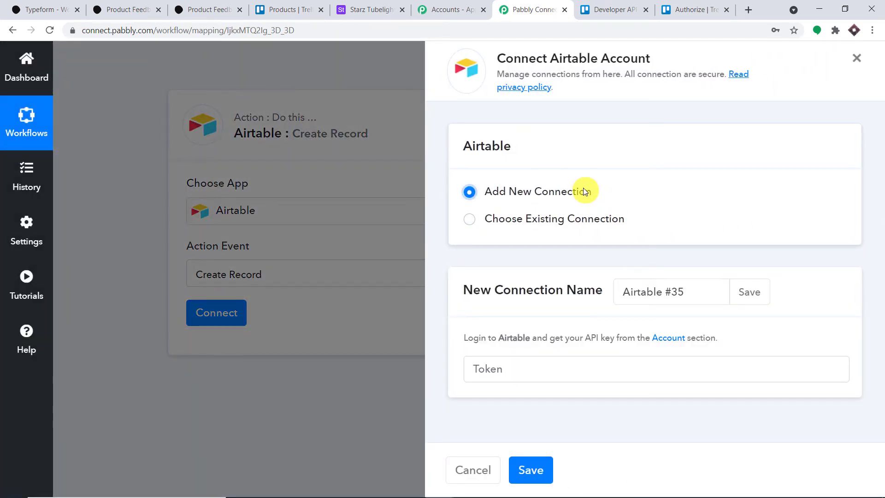
click(519, 367)
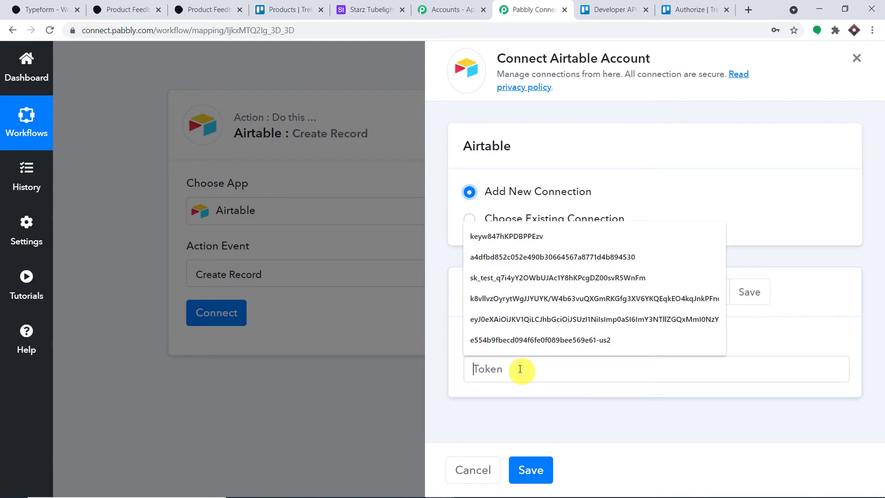
click(730, 170)
drag(720, 338, 582, 339)
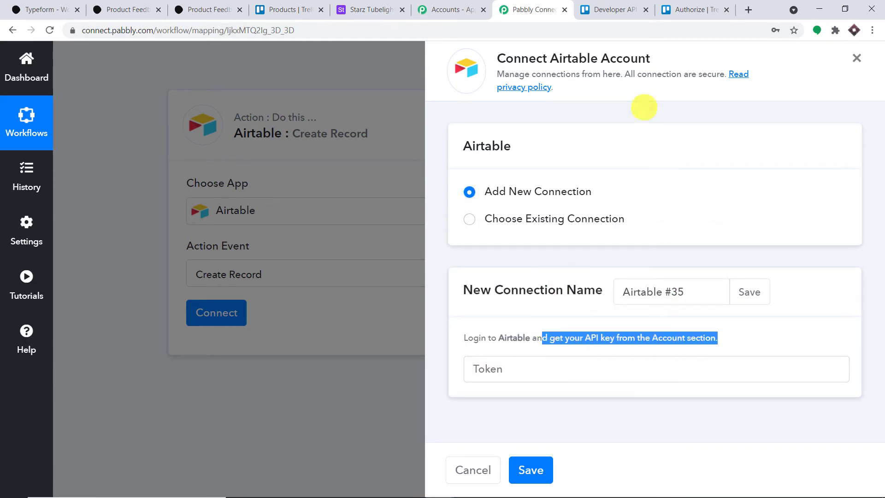
click(376, 6)
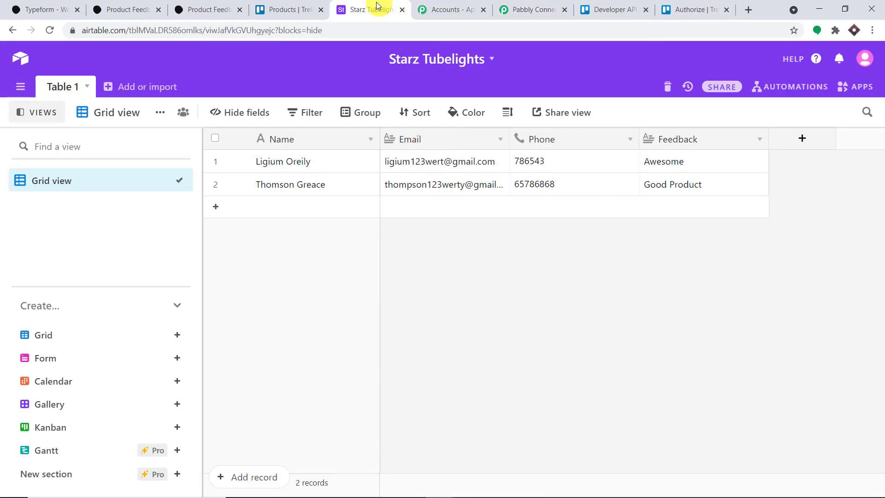
Copy the personal API key from the Airtable account page.
click(865, 58)
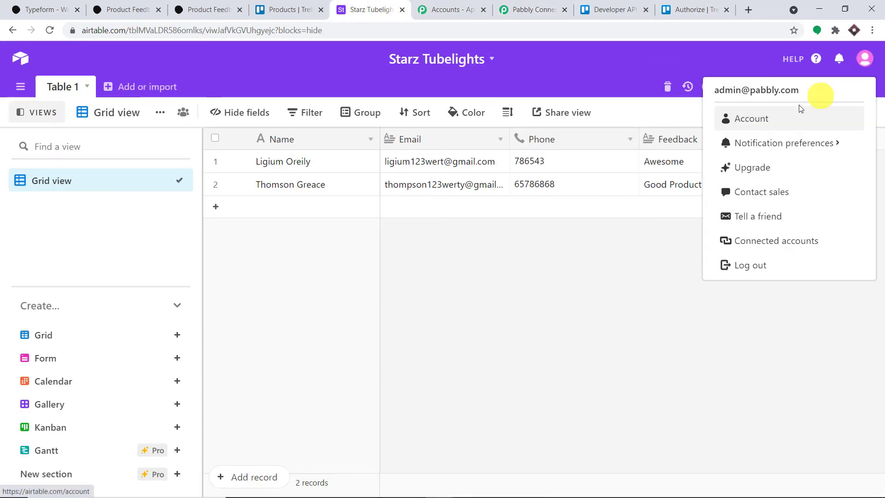
click(778, 126)
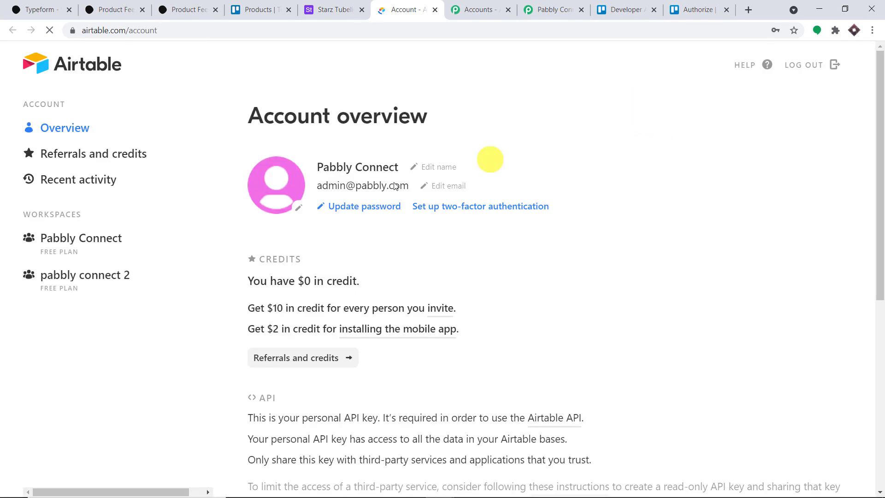
scroll(458, 168, down, 7)
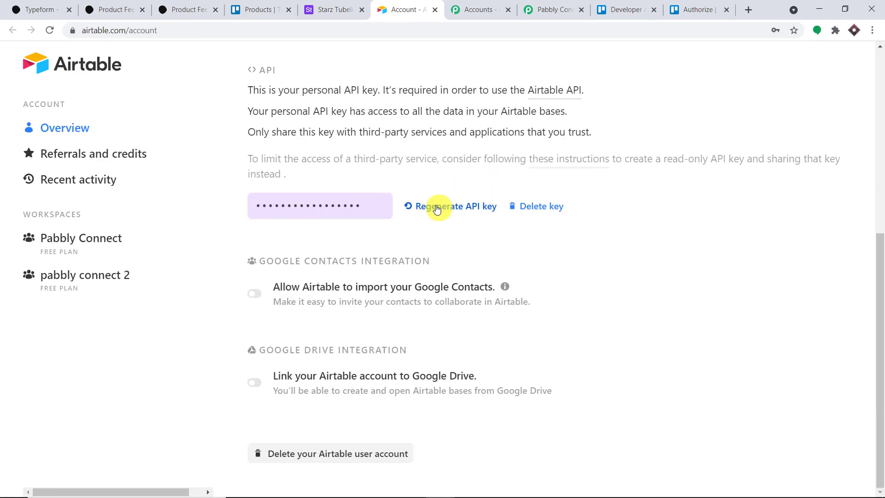
click(293, 203)
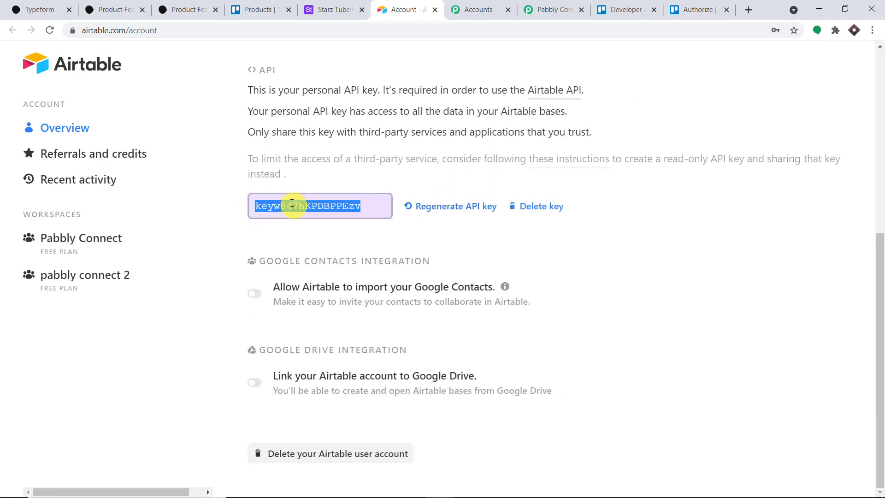
right_click(292, 204)
click(305, 212)
Return to the Airtable connection form and bring up paste options in the Token field.
click(587, 6)
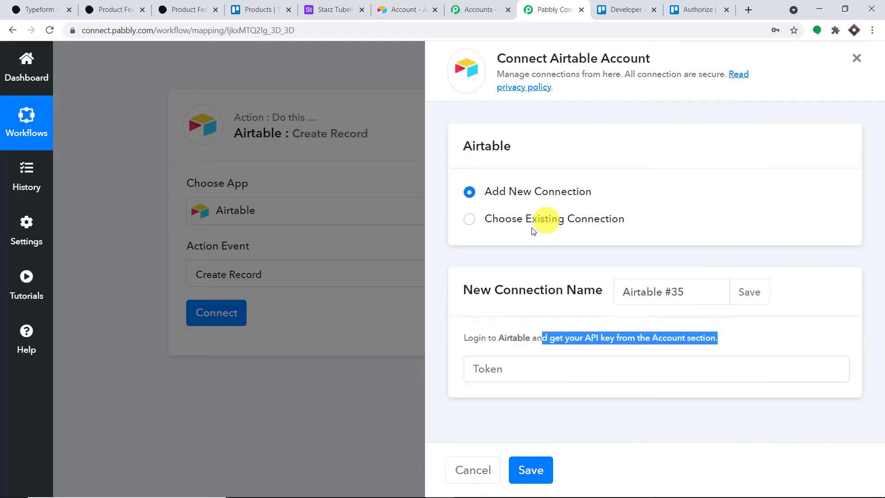
click(484, 369)
right_click(484, 369)
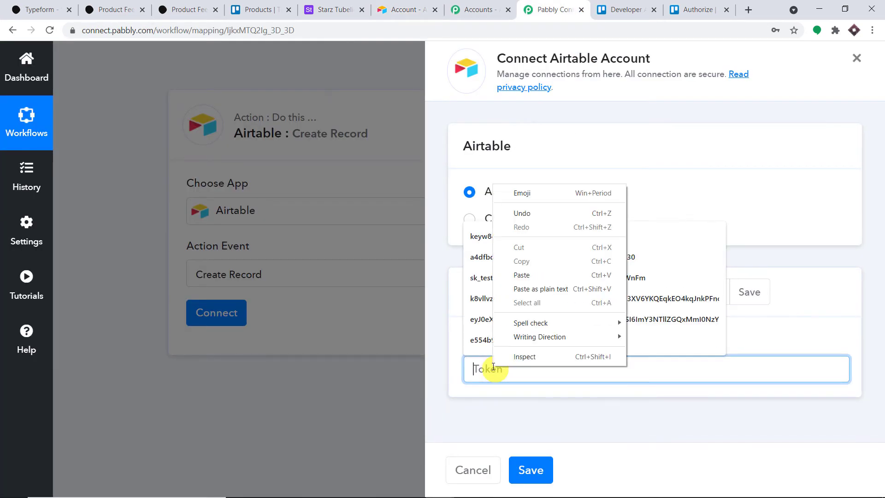
Paste the API key into the Token field and save the Airtable connection.
click(534, 275)
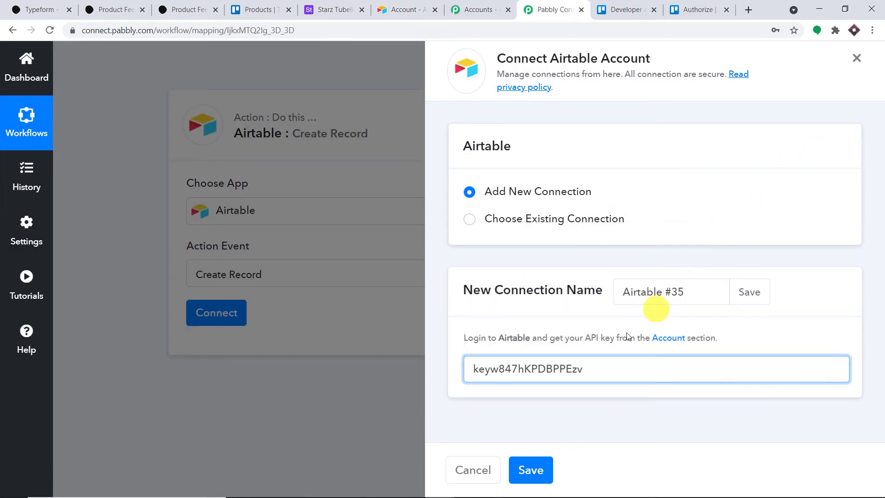
click(531, 470)
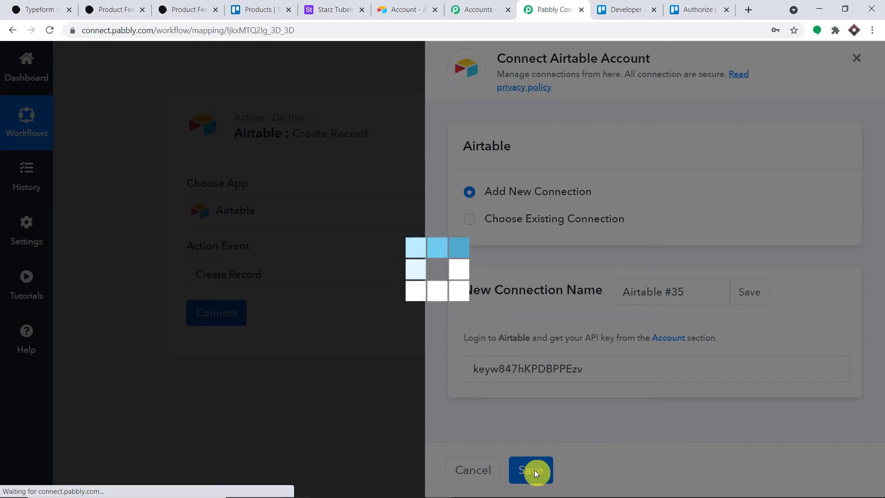
scroll(541, 391, down, 5)
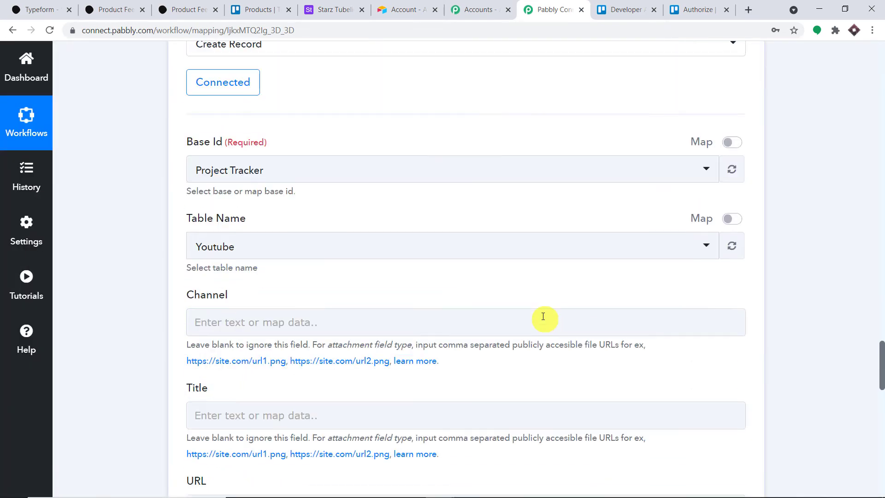
scroll(377, 258, down, 6)
scroll(545, 250, down, 4)
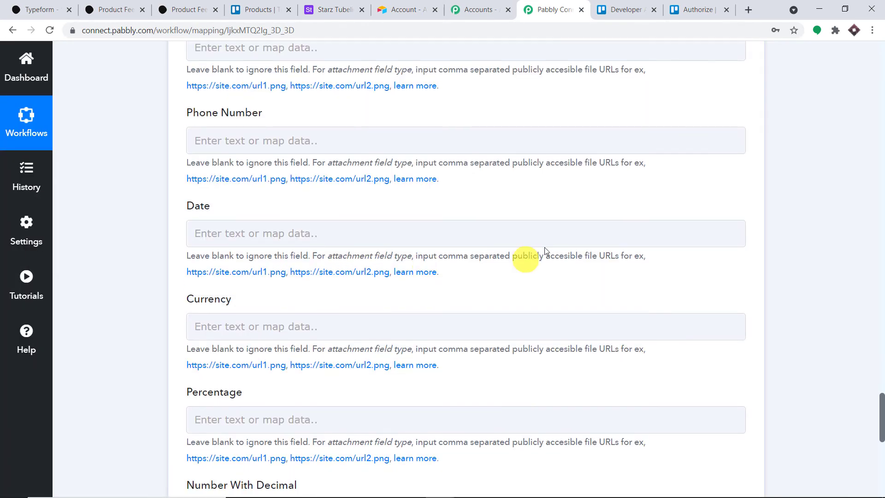
scroll(528, 288, up, 15)
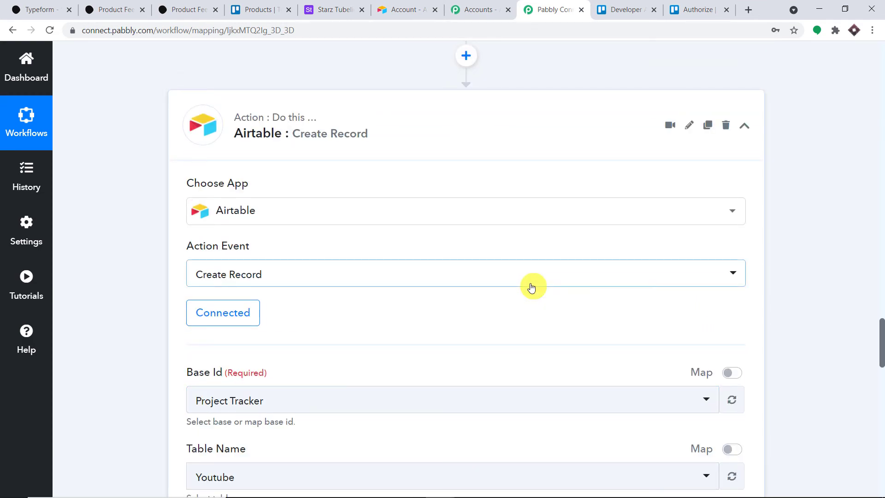
scroll(532, 287, down, 3)
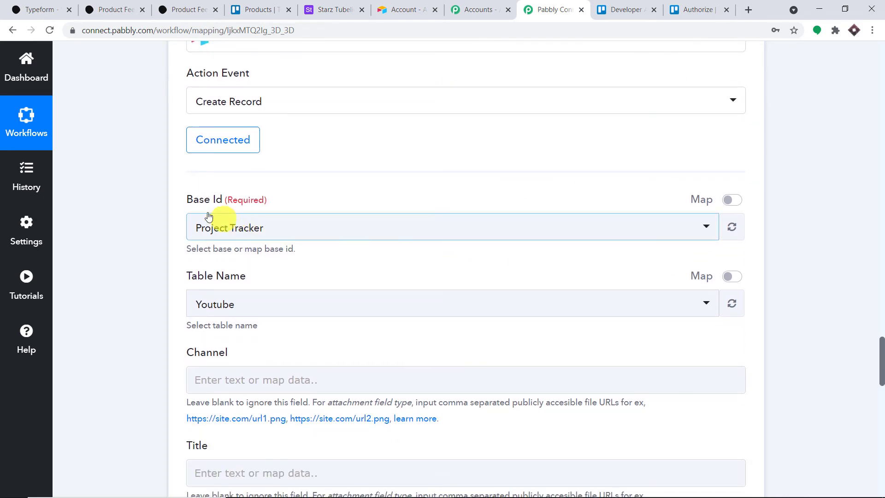
Browse the Base Id list, which defaults to Project Tracker, then view the Starz Tubelights base in Airtable.
click(249, 227)
scroll(343, 334, down, 3)
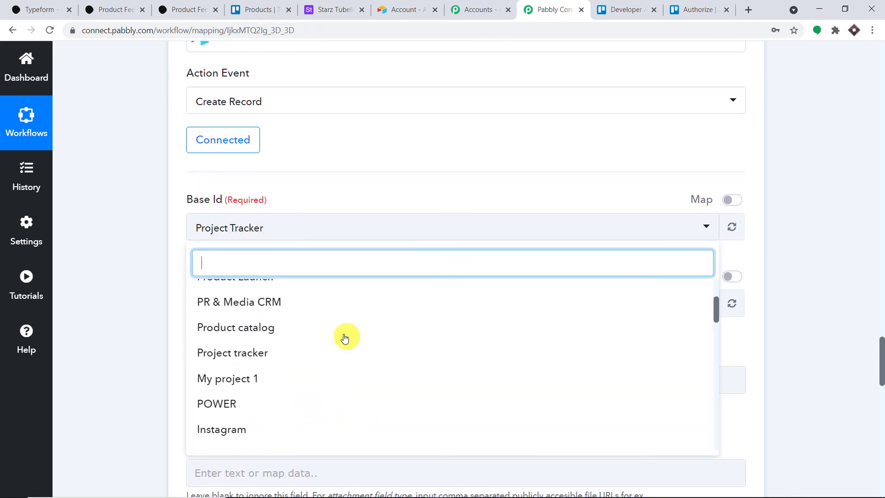
scroll(344, 338, down, 10)
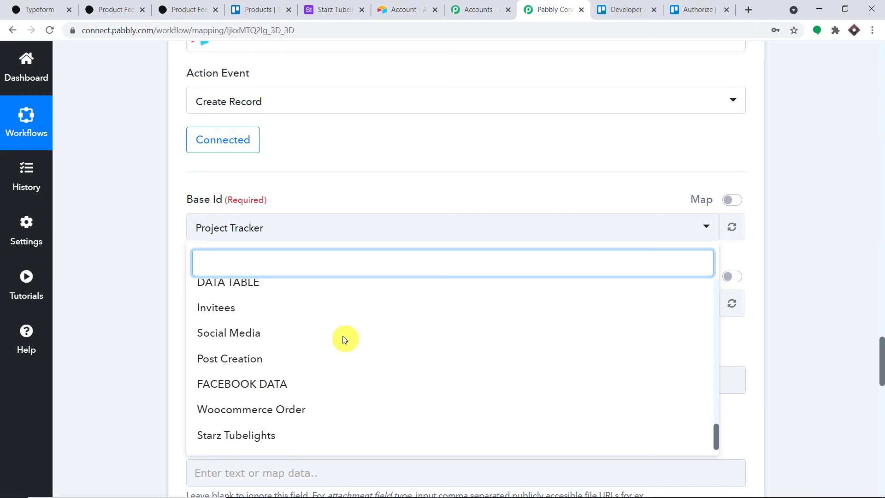
scroll(342, 335, up, 5)
click(355, 9)
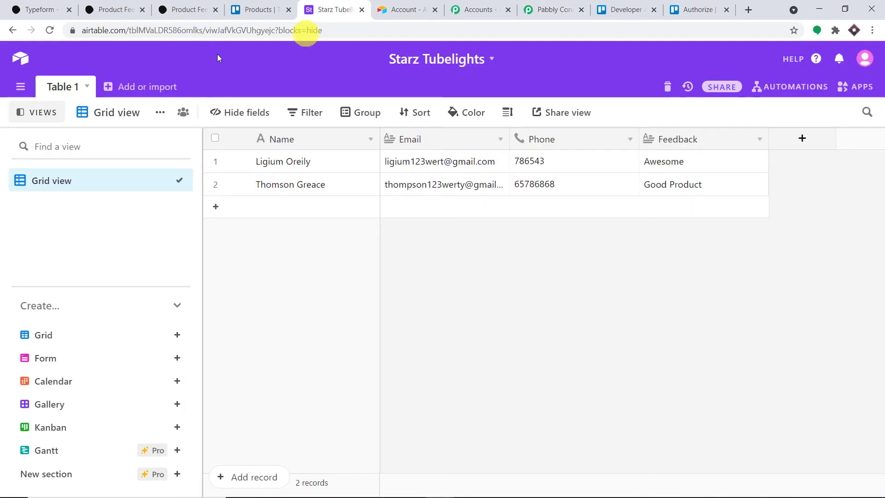
Choose Starz Tubelights as the Airtable base, loading Table 1's Name, Email and Phone fields.
click(17, 62)
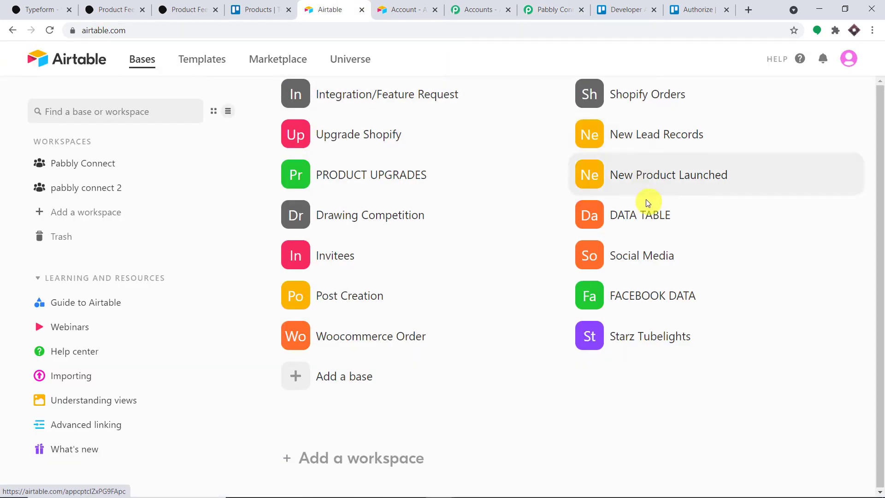
scroll(645, 202, down, 1)
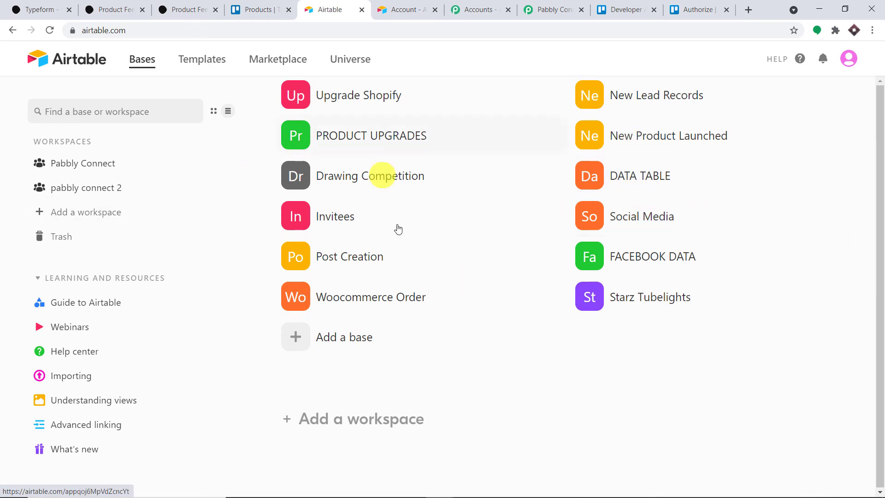
click(553, 9)
scroll(290, 345, down, 4)
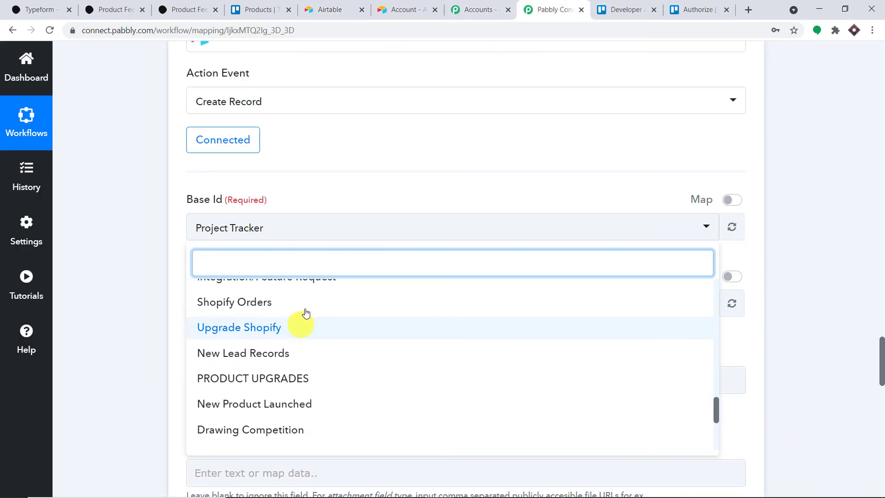
scroll(362, 314, down, 8)
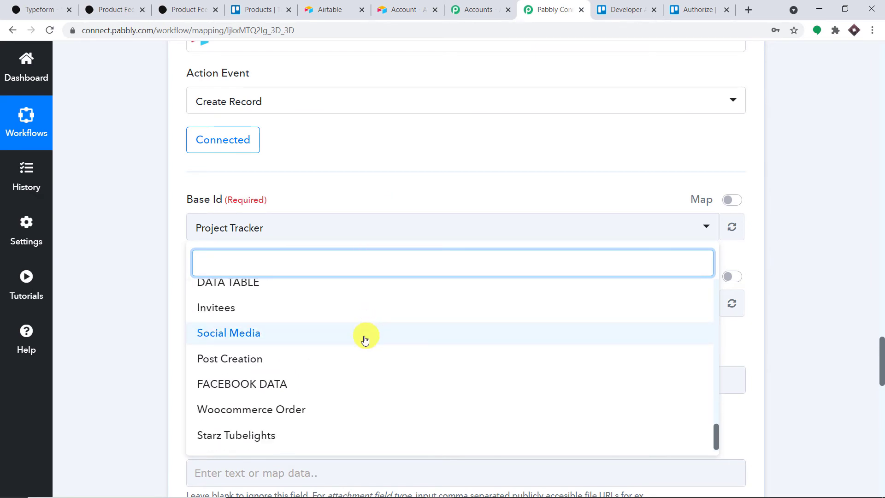
click(293, 443)
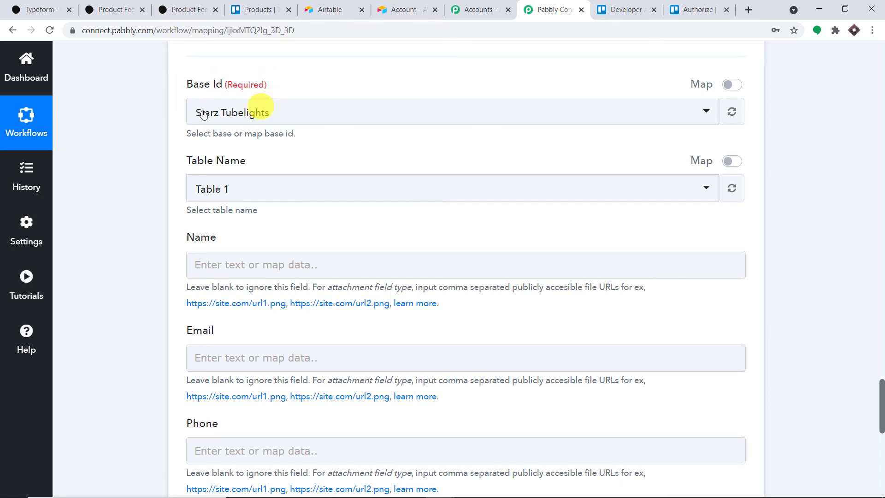
click(247, 7)
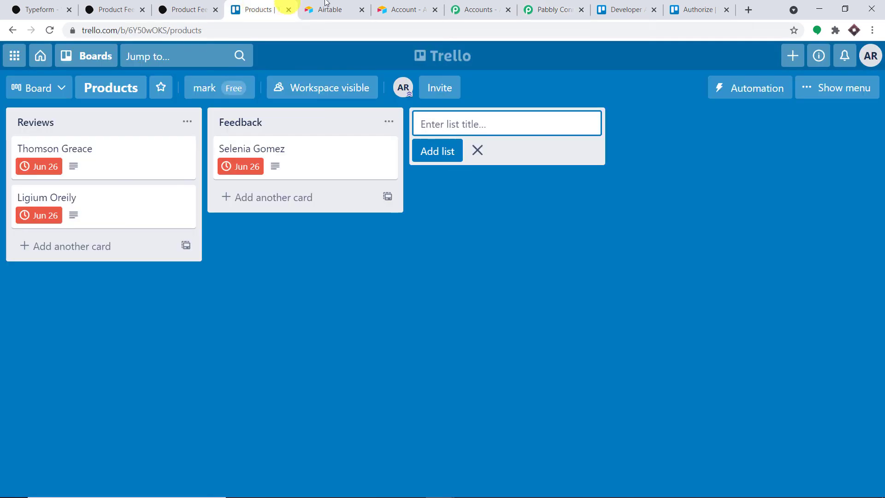
Open the Starz Tubelights base to review its records, then go back to the Airtable Bases home.
click(381, 5)
click(353, 6)
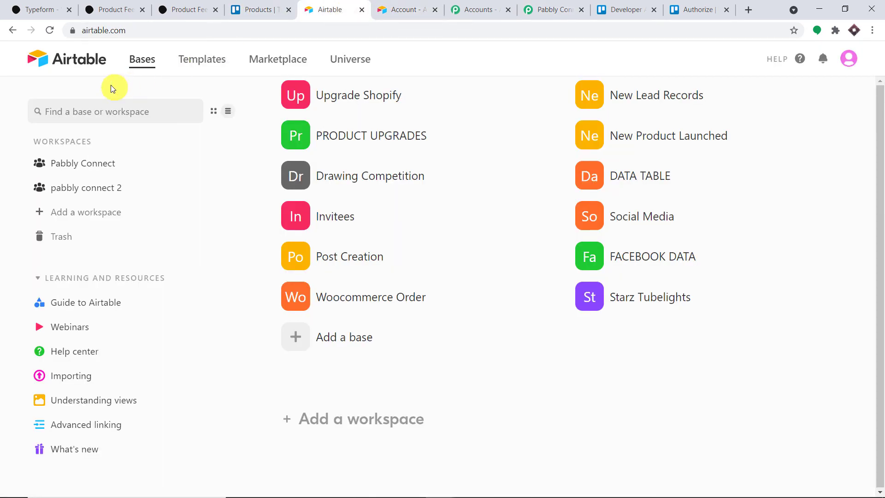
click(681, 302)
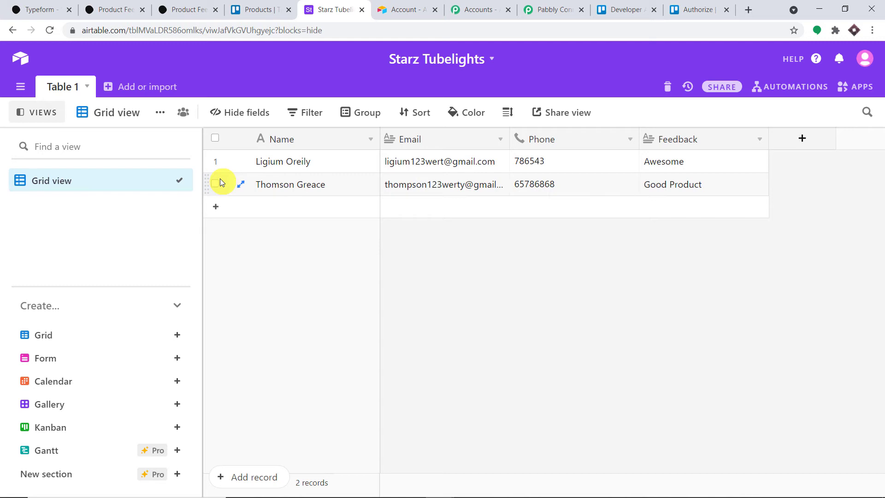
click(20, 58)
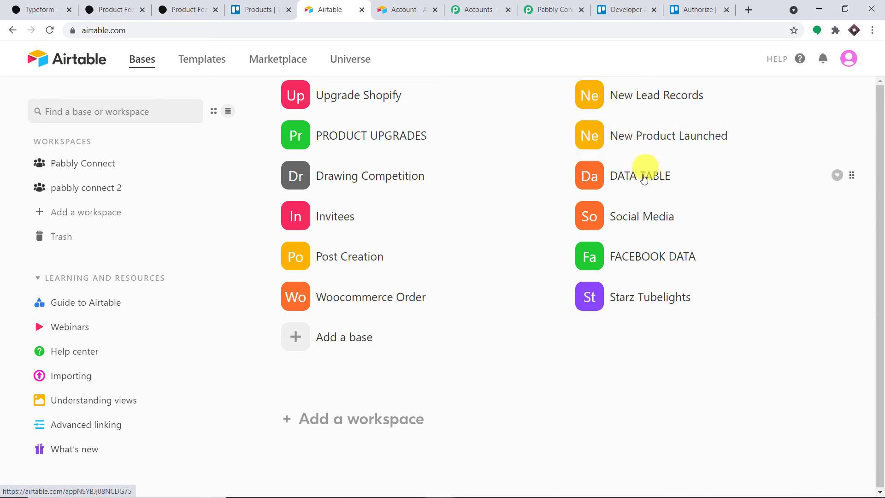
click(571, 8)
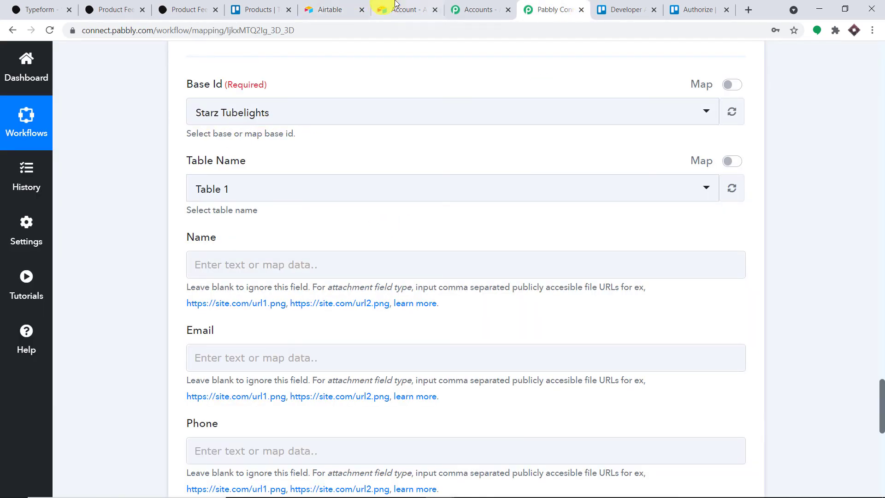
click(311, 5)
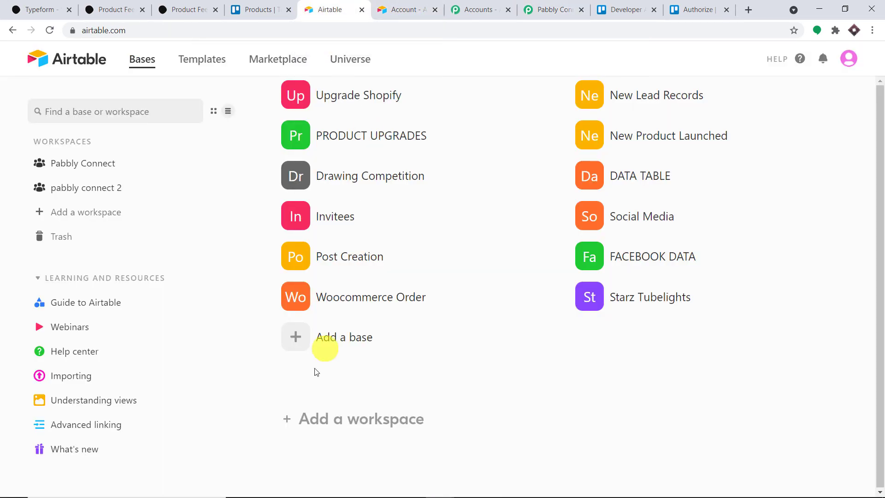
Create a base from scratch and rename it from Untitled Base to 'Disney Studios'.
click(328, 336)
click(353, 411)
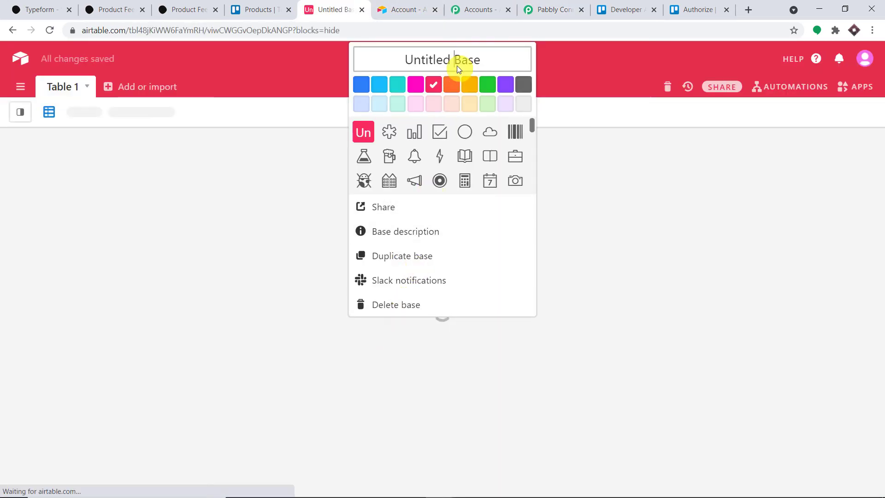
double_click(457, 66)
triple_click(481, 61)
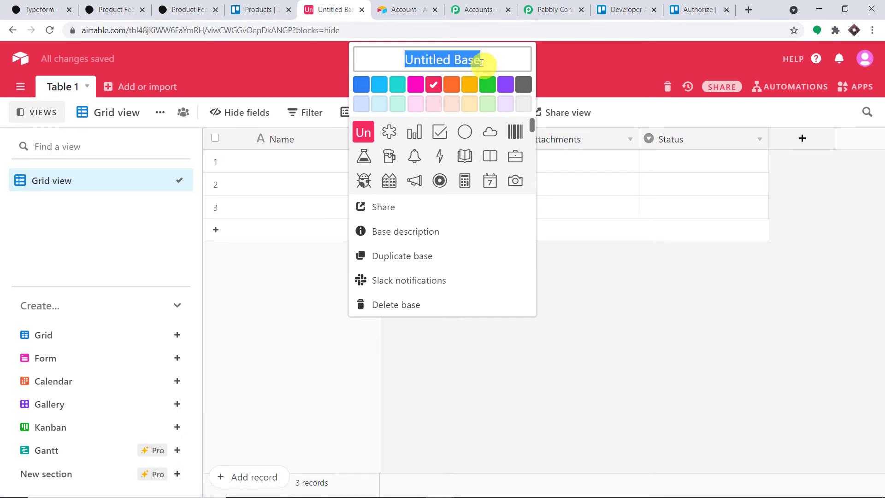
key(BackSpace)
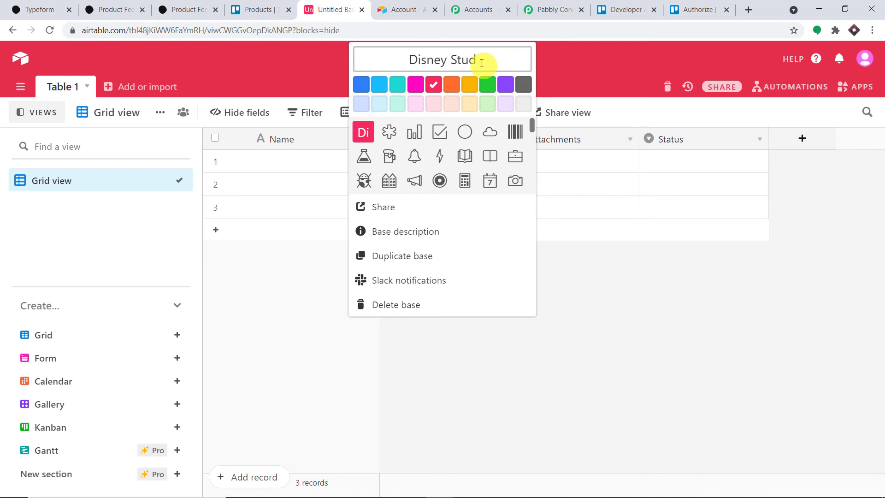
click(293, 54)
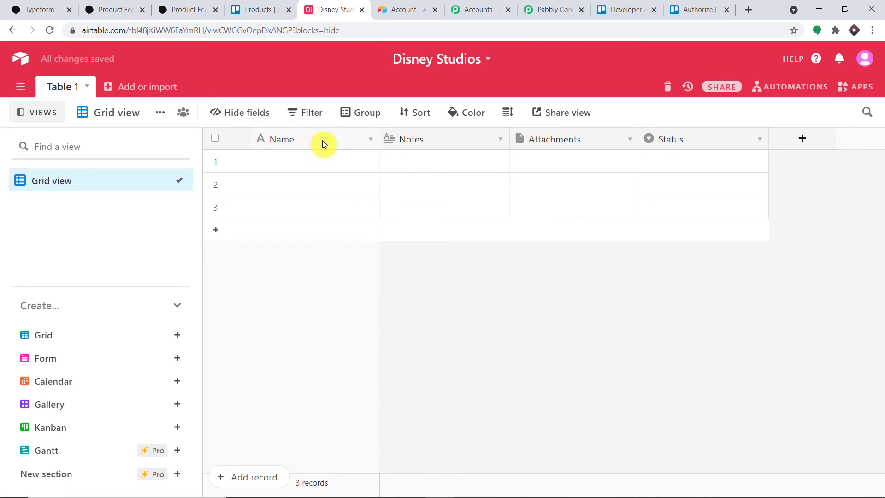
Delete the empty placeholder records, leaving Table 1 with a single record.
click(218, 229)
drag(215, 229, 214, 216)
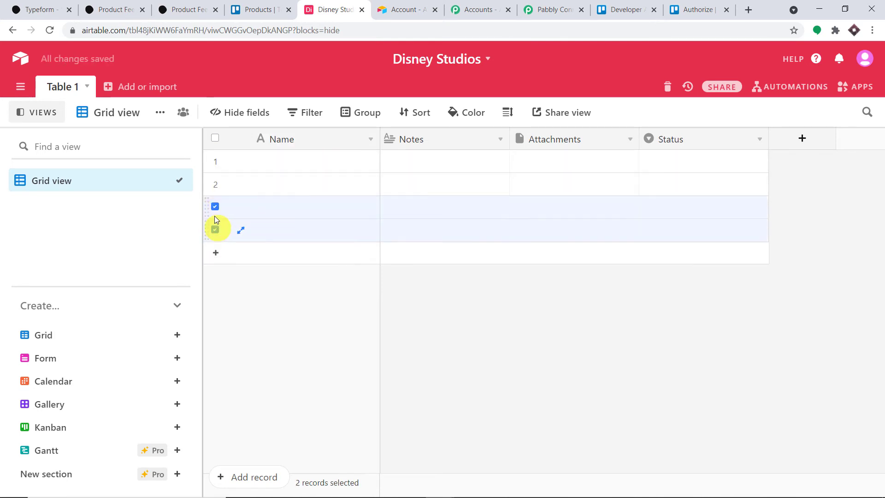
click(217, 183)
right_click(243, 187)
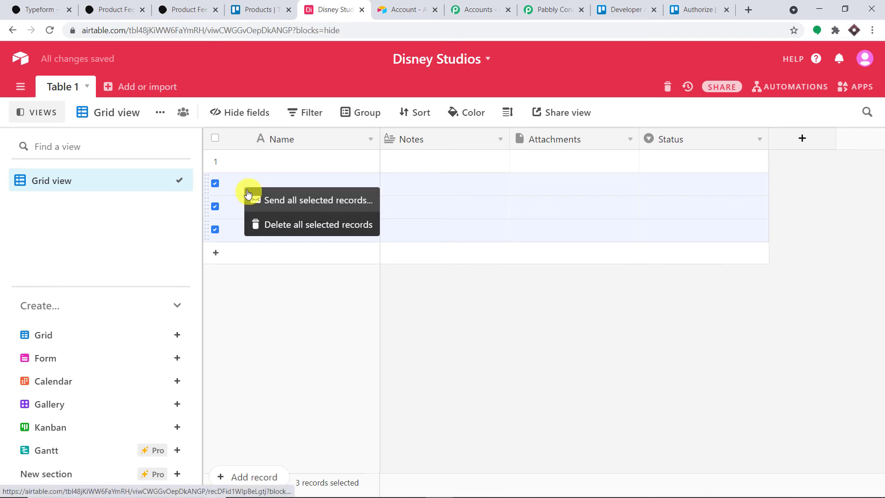
click(280, 226)
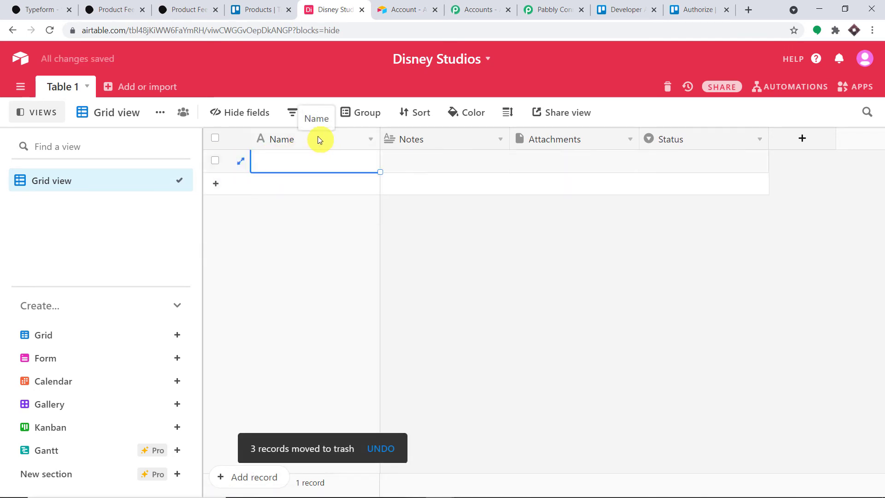
Rename the Notes field to Phone and set its type to Phone number.
click(494, 143)
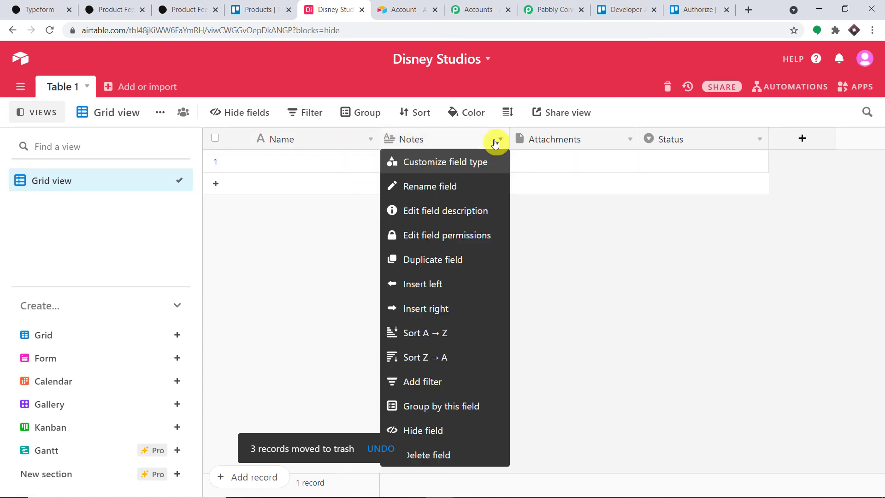
click(456, 191)
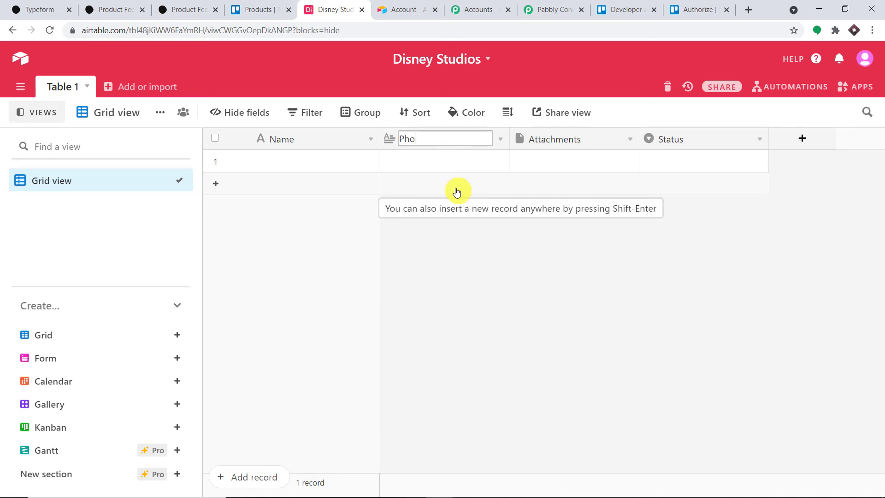
text(Phone)
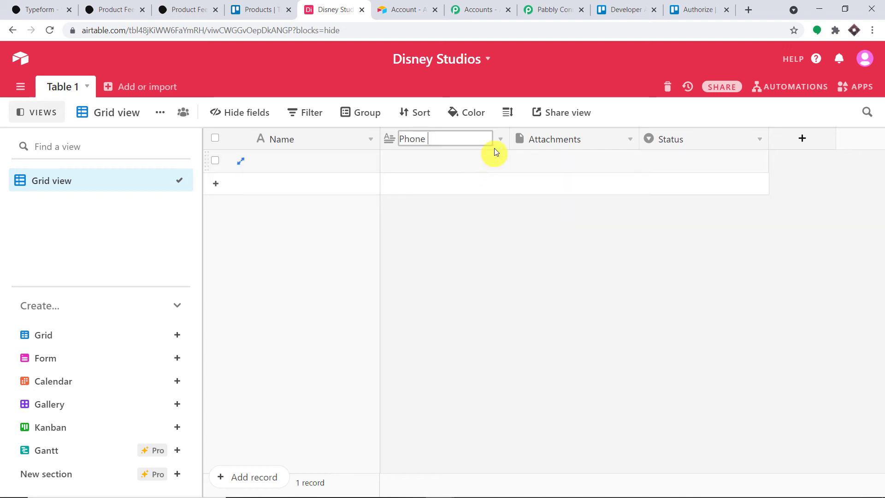
click(498, 141)
click(469, 165)
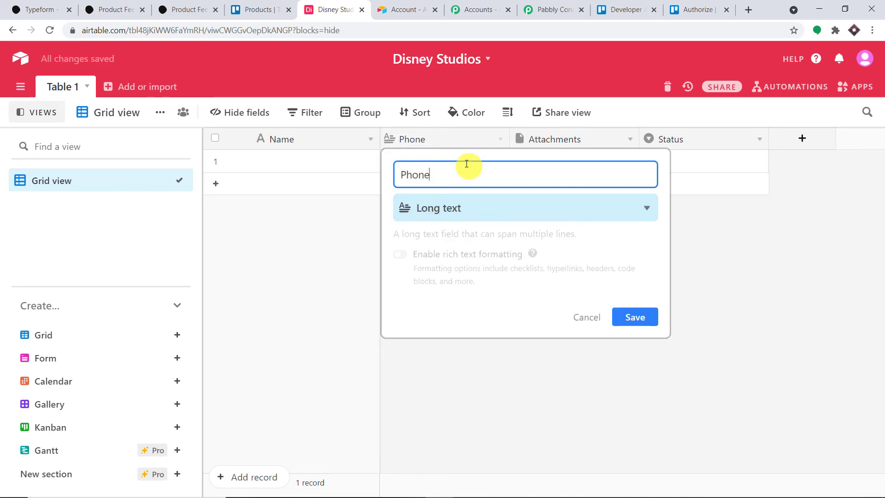
click(466, 211)
scroll(466, 284, down, 3)
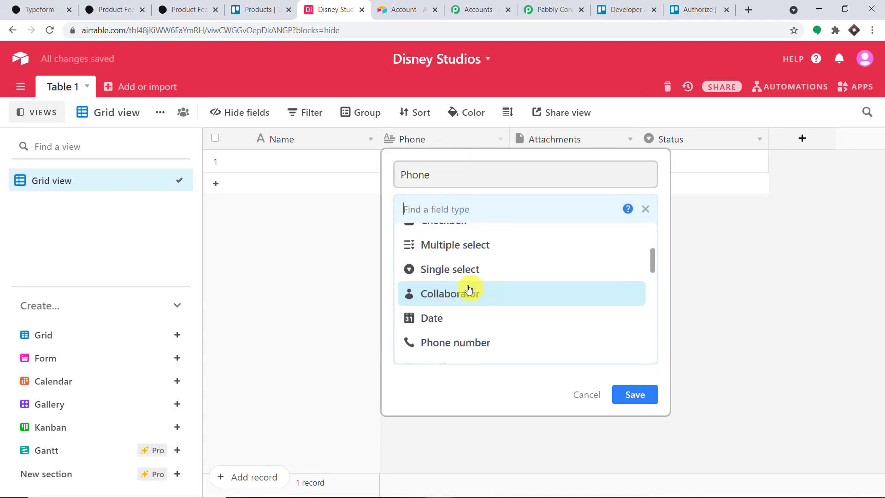
click(467, 285)
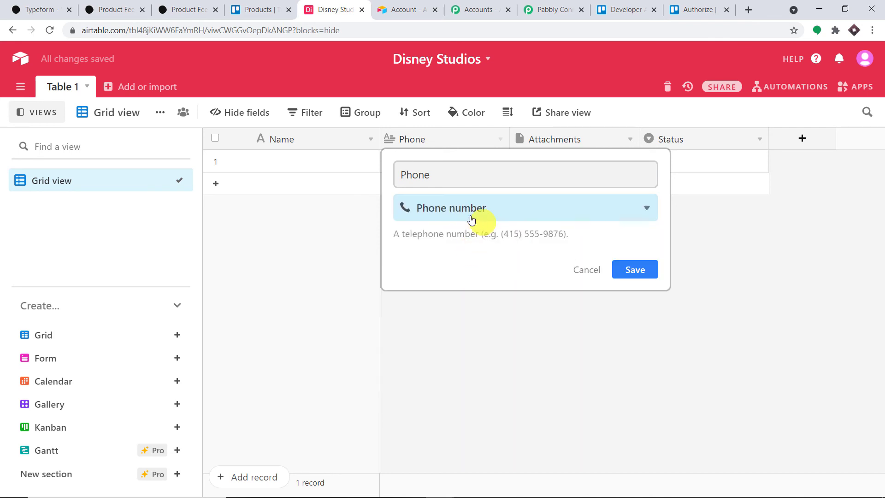
click(628, 266)
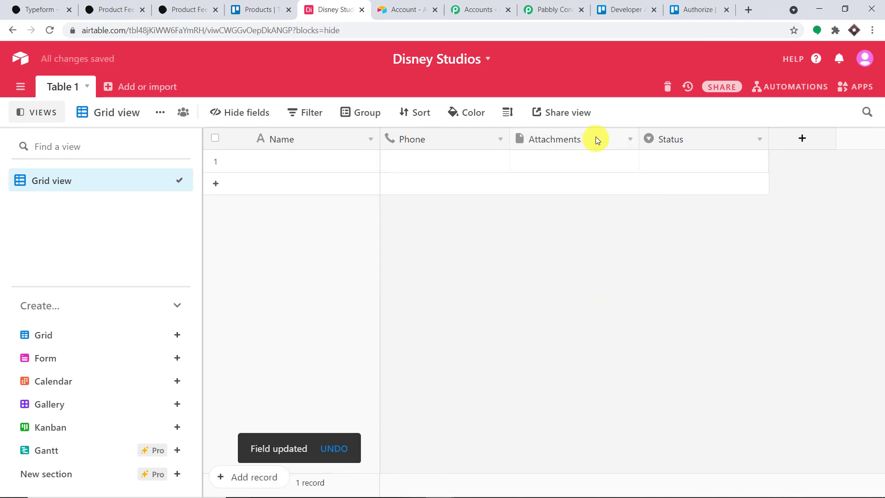
Rename Attachments to Email and make it a Single line text field.
click(629, 139)
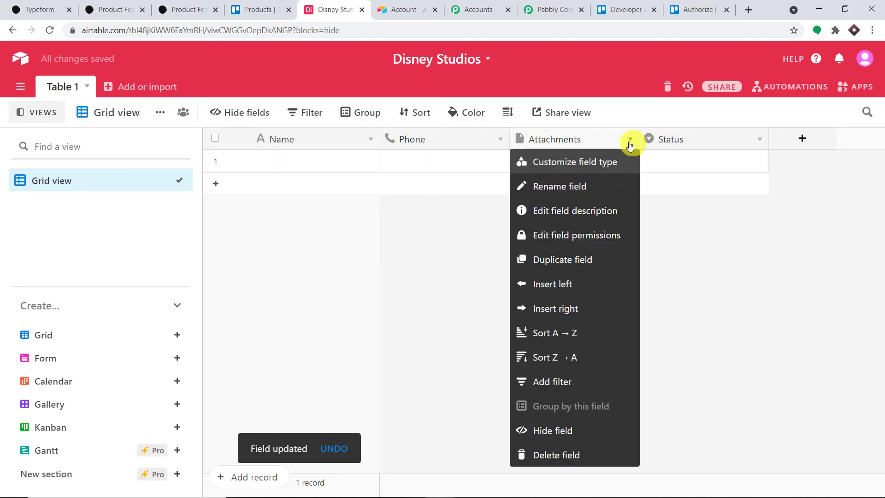
click(586, 184)
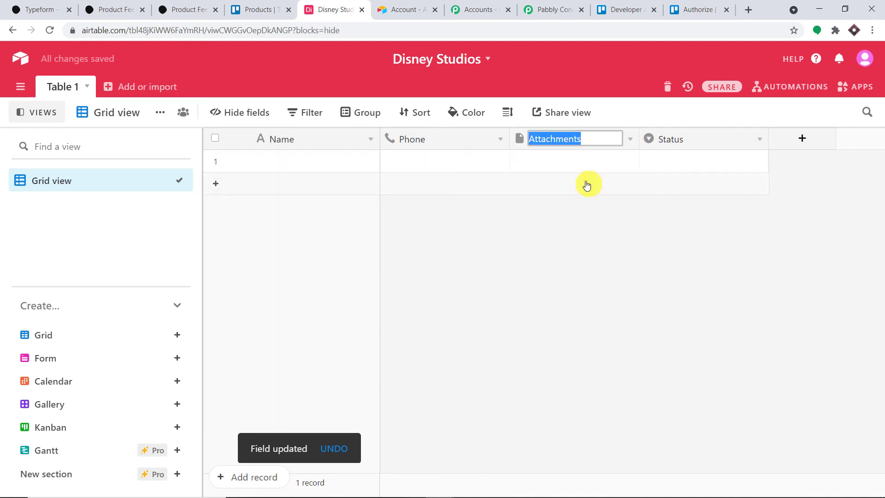
key(BackSpace)
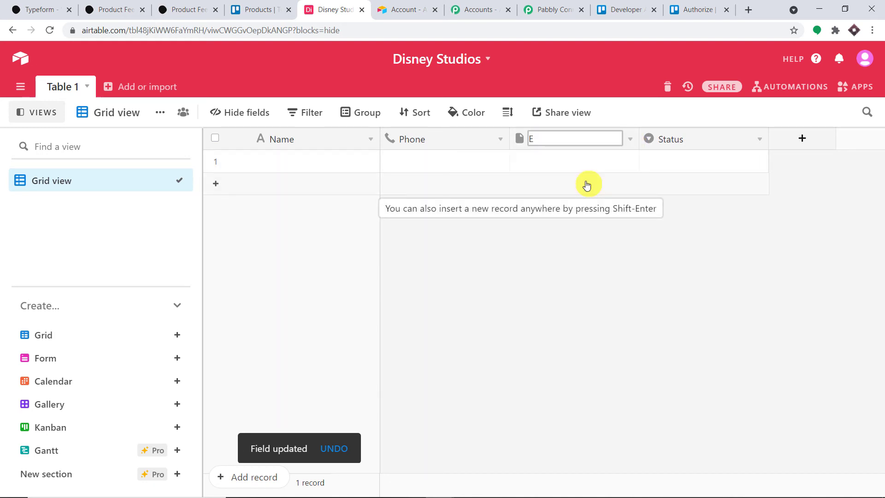
text(Email)
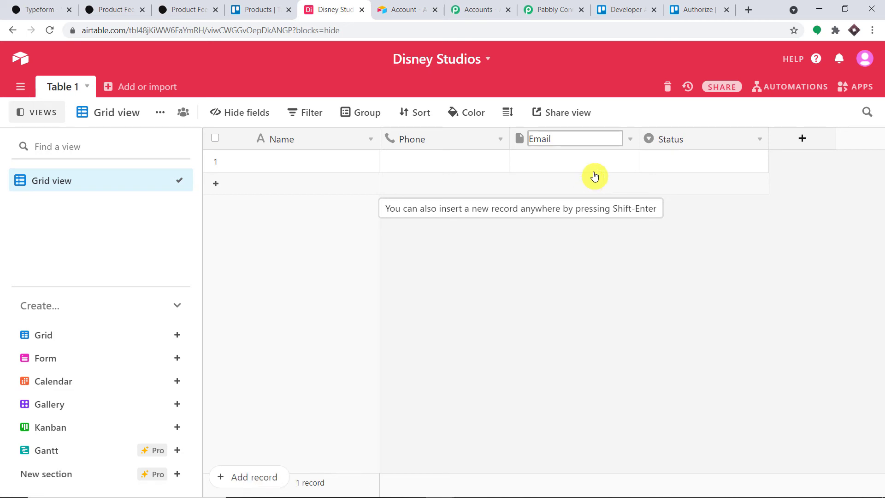
click(630, 139)
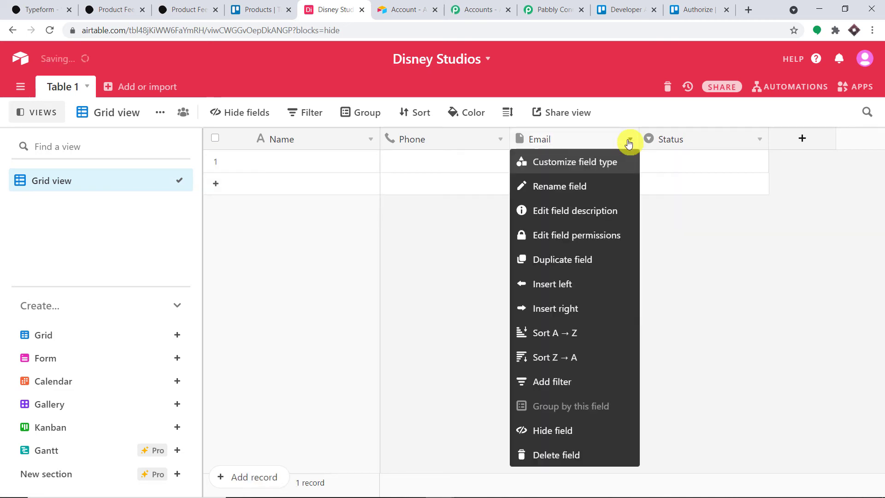
click(586, 166)
click(562, 207)
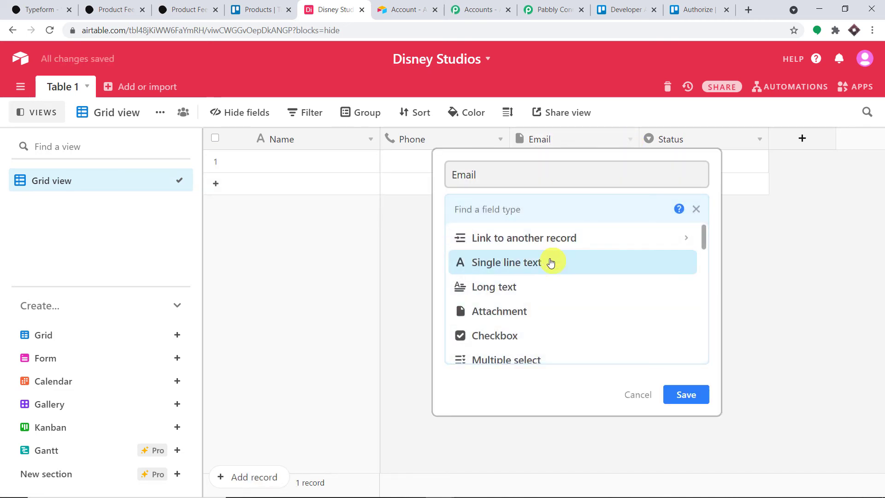
click(537, 269)
click(684, 314)
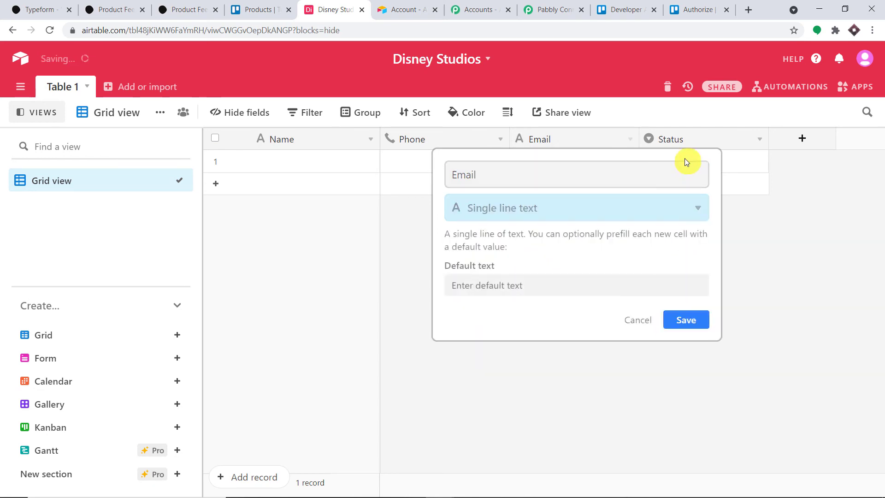
Rename Status to Feedback and make it a Long text field.
click(759, 140)
click(705, 184)
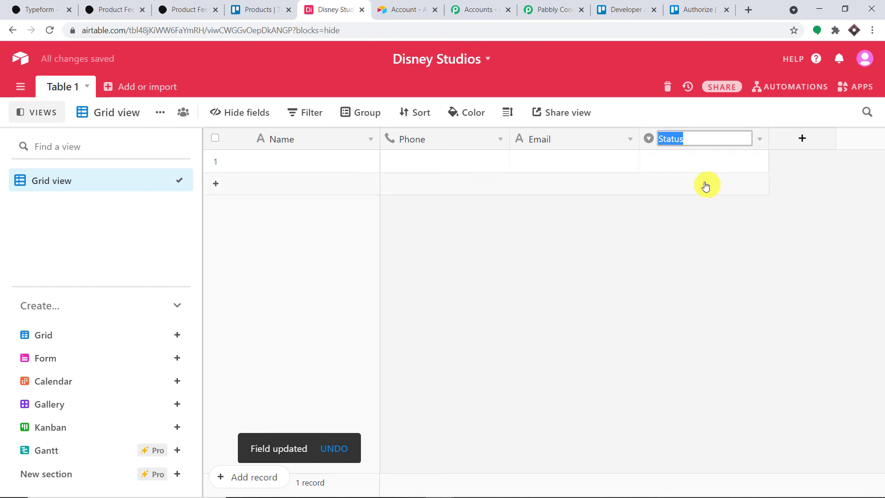
key(BackSpace)
text(F)
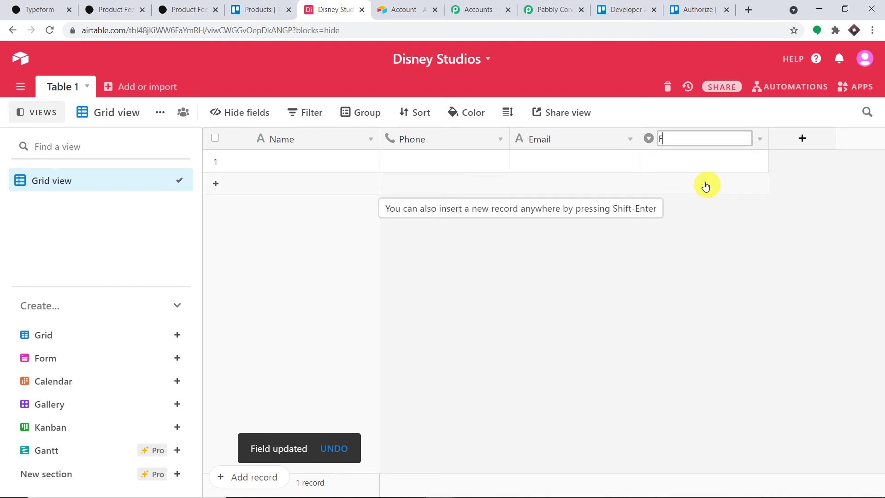
text(eedback)
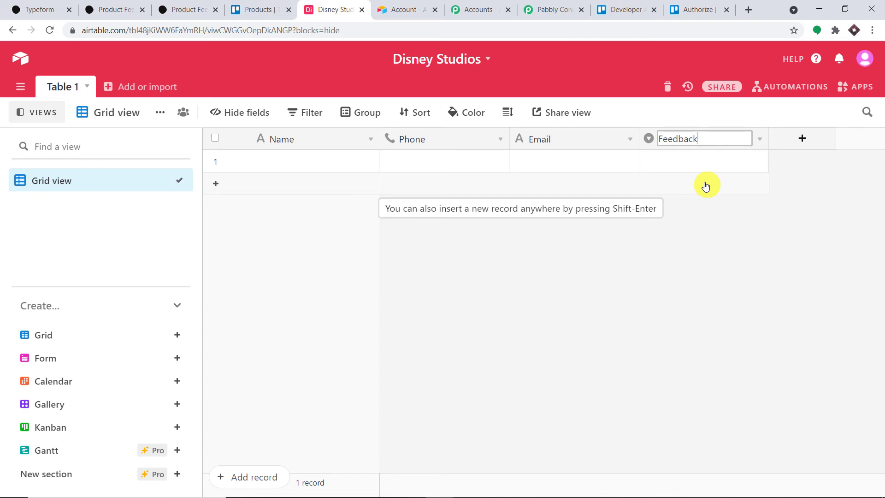
click(758, 139)
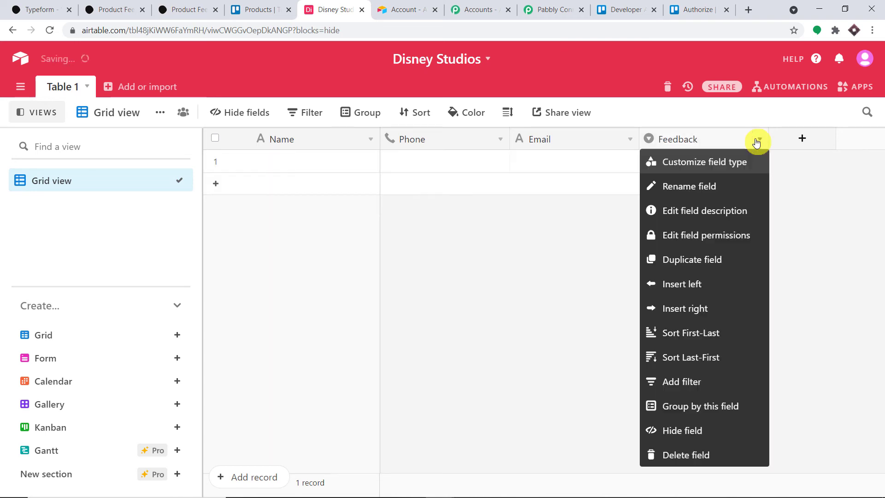
click(705, 160)
click(573, 208)
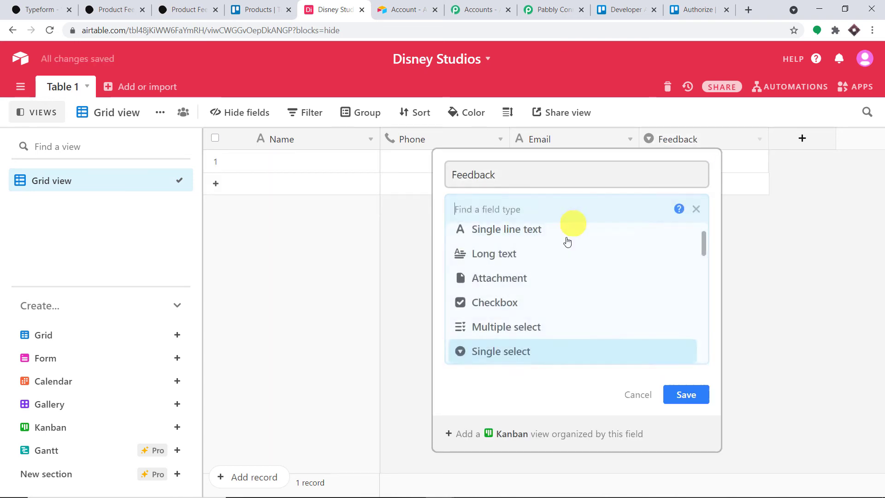
click(560, 263)
click(684, 316)
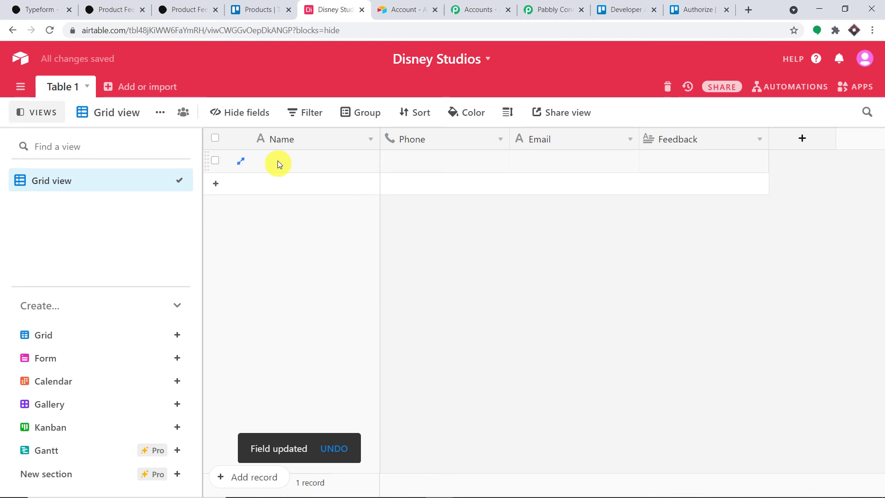
click(570, 5)
Look over the Disney Studios base in Airtable, then go back to the Pabbly Connect workflow.
click(482, 7)
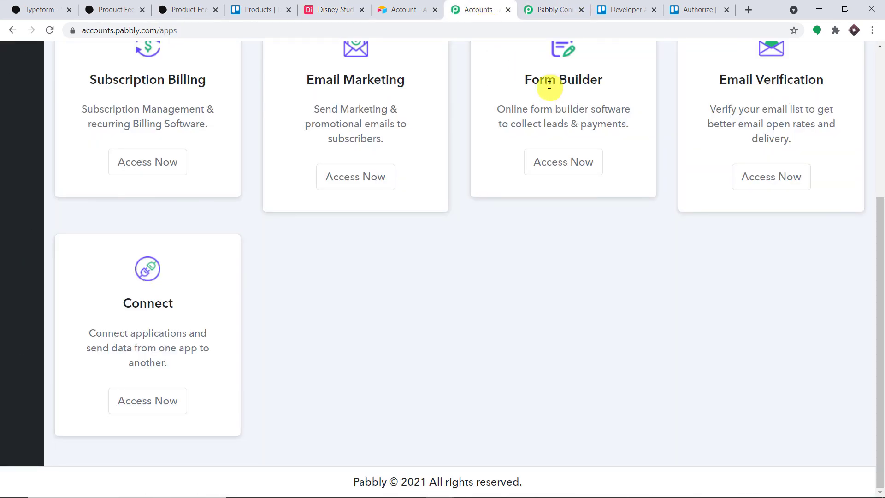
click(413, 5)
click(345, 7)
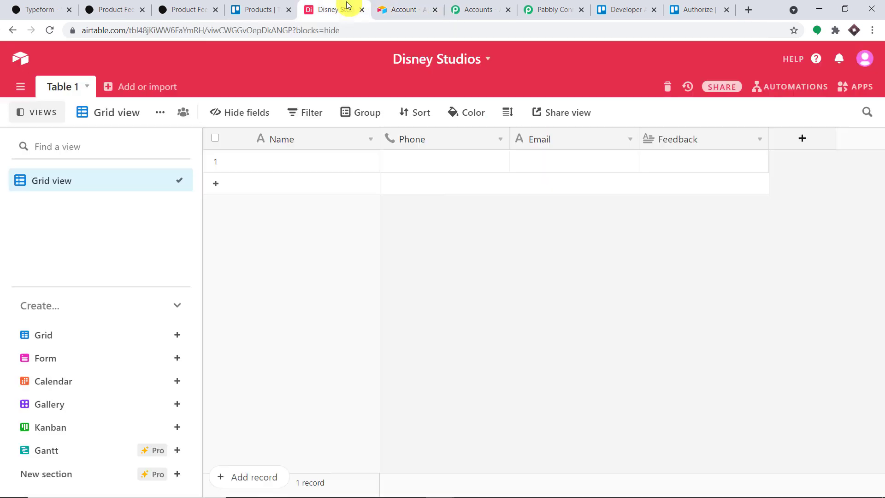
click(555, 7)
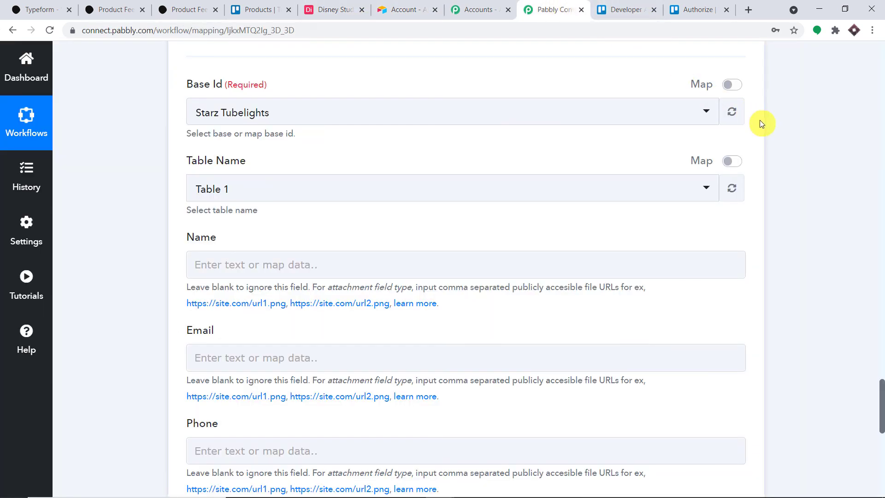
click(331, 8)
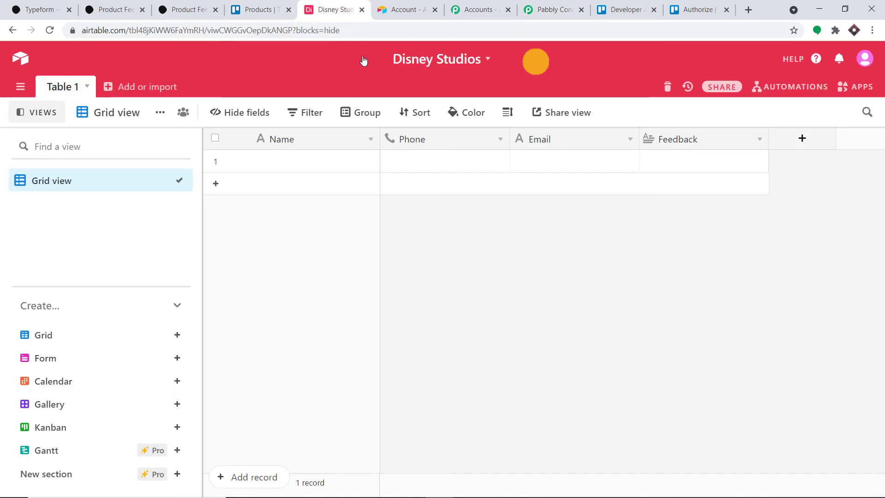
click(555, 8)
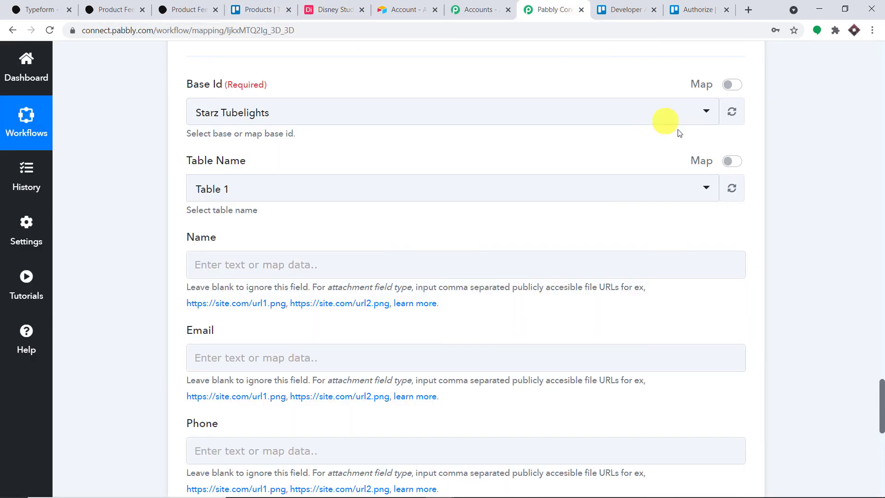
Refresh the Airtable Base Id list, select Disney Studios, and confirm its table fields.
click(733, 110)
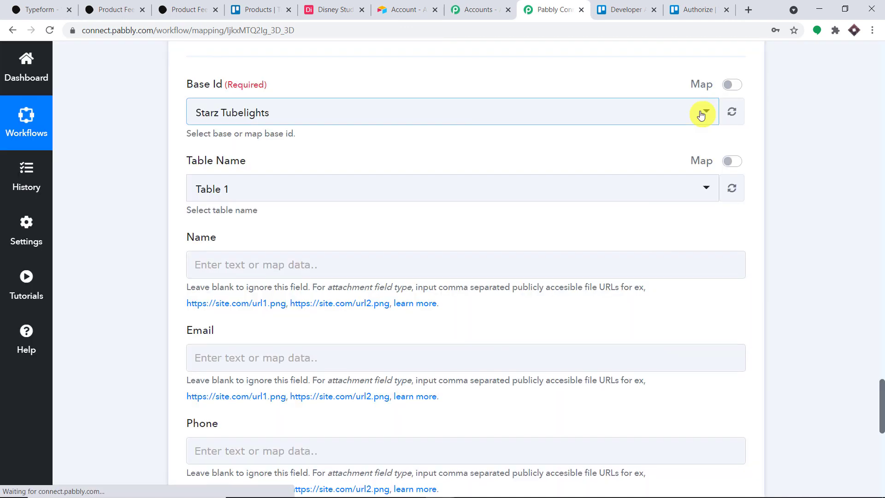
click(700, 115)
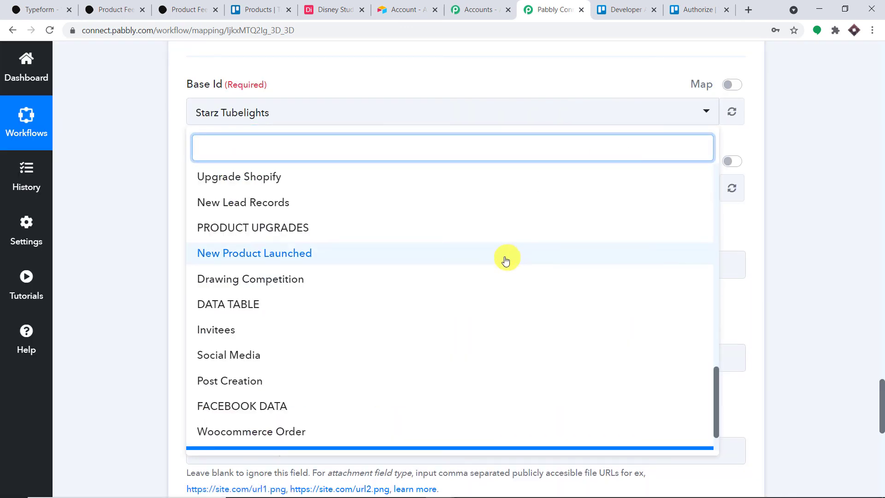
scroll(504, 277, down, 1)
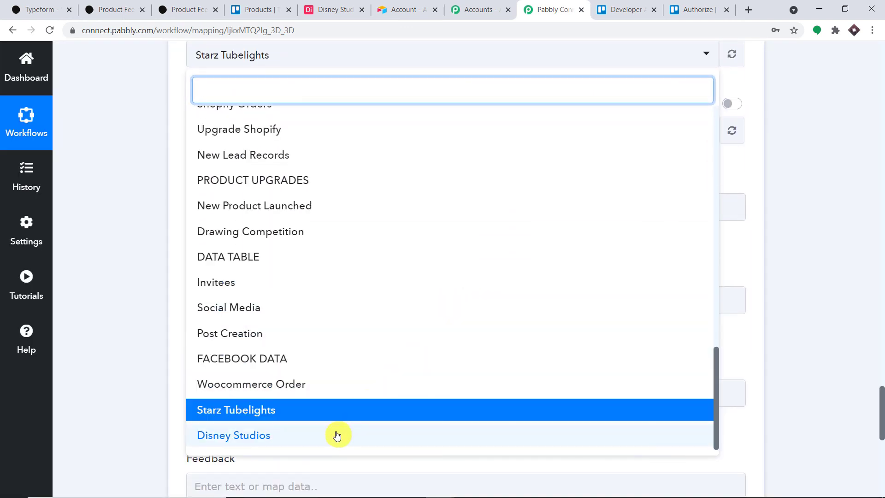
click(335, 433)
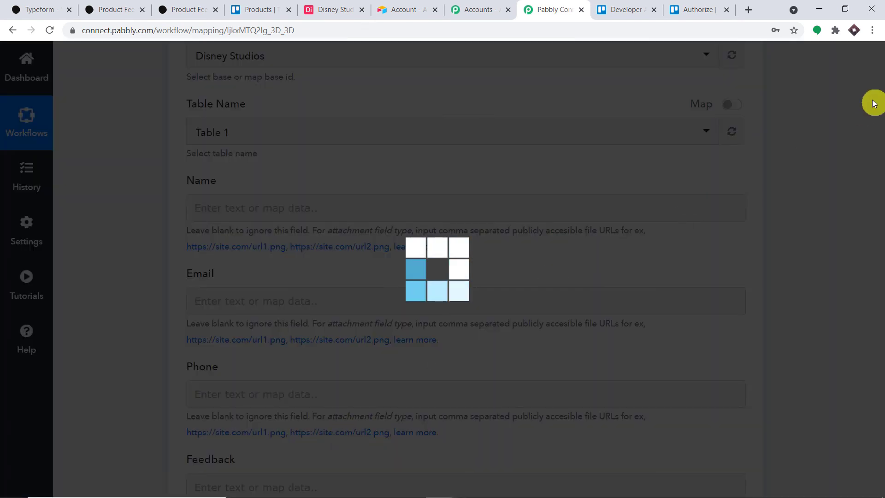
click(328, 10)
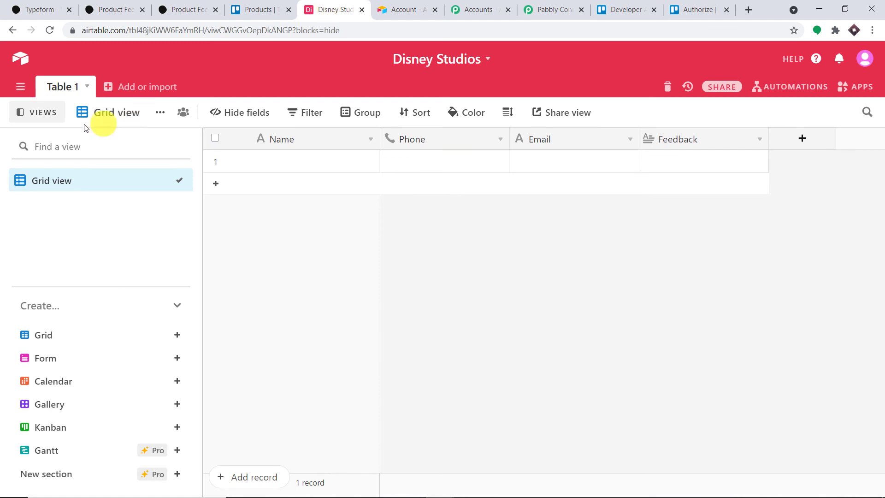
click(556, 9)
Set Table 1 as the Airtable step's target table.
click(316, 138)
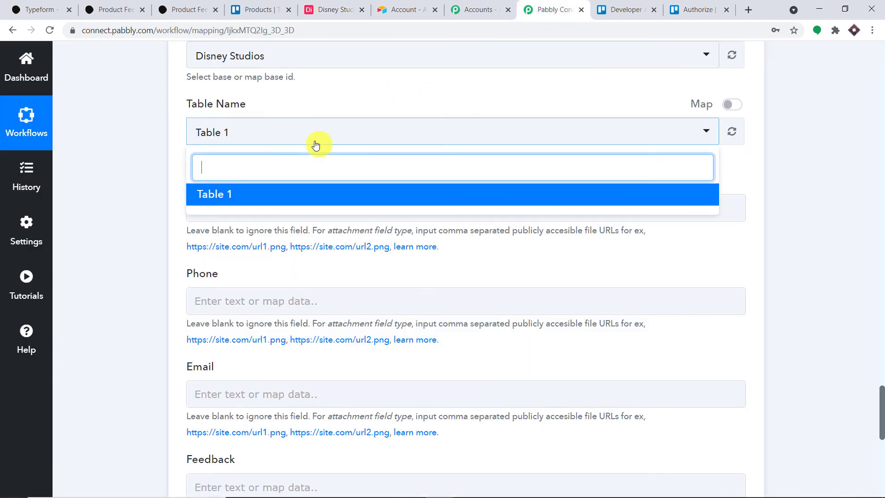
click(291, 197)
scroll(350, 140, down, 1)
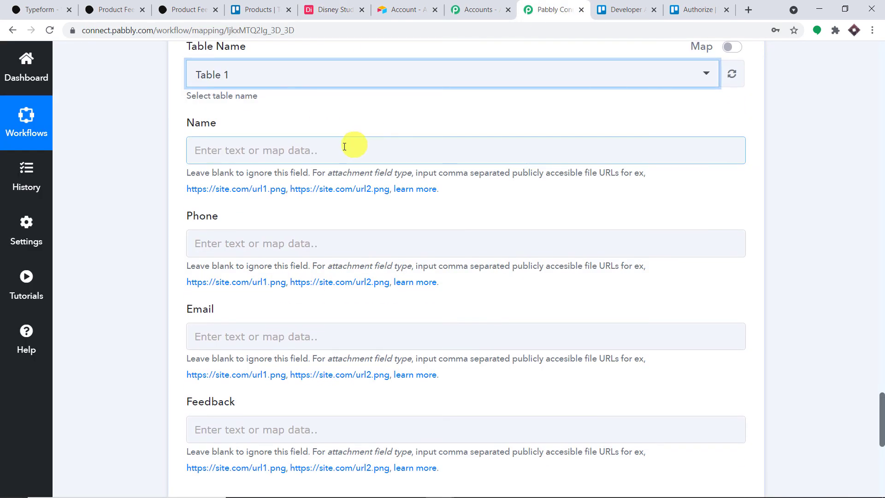
scroll(345, 150, down, 3)
scroll(345, 154, up, 4)
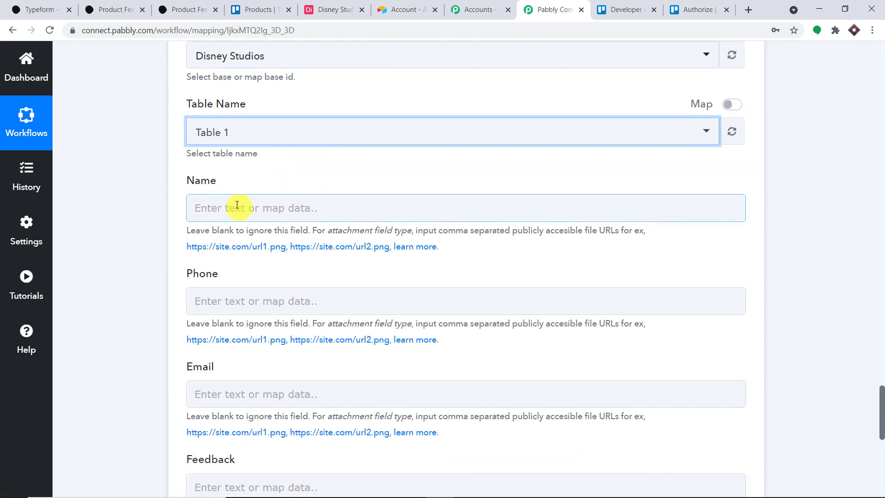
Map the Typeform name and phone number answers into the Airtable Name and Phone fields.
click(236, 204)
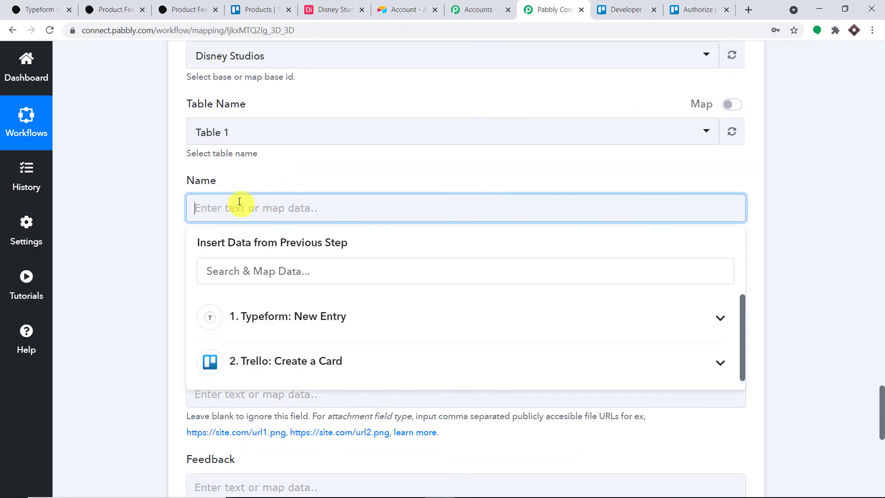
click(285, 322)
scroll(461, 343, down, 8)
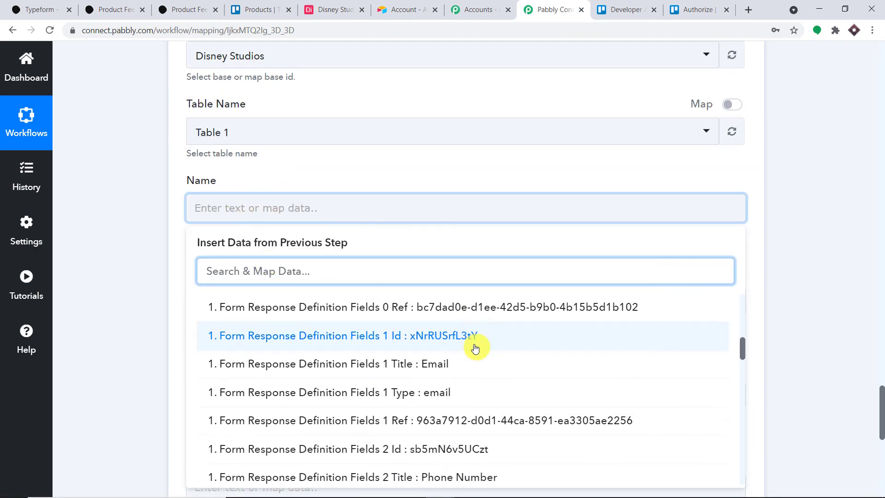
scroll(474, 347, down, 15)
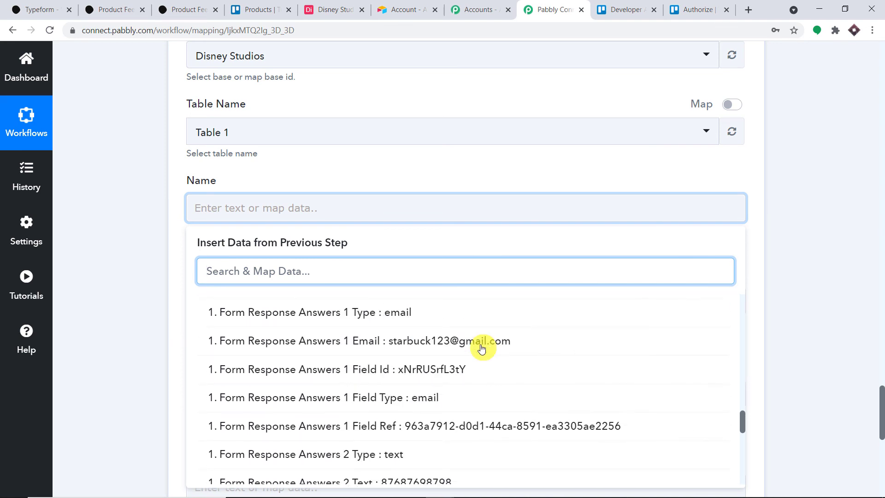
scroll(482, 348, down, 3)
scroll(480, 344, up, 6)
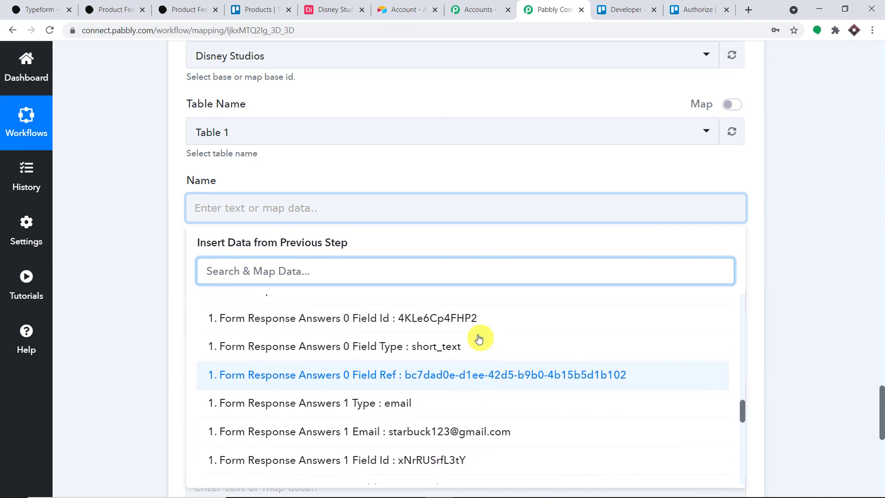
scroll(477, 339, up, 1)
click(460, 314)
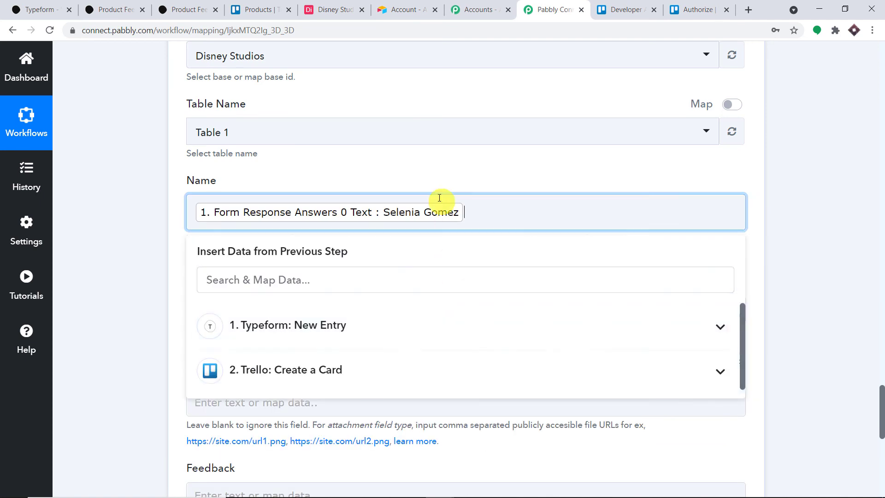
click(430, 172)
scroll(430, 172, down, 3)
click(342, 191)
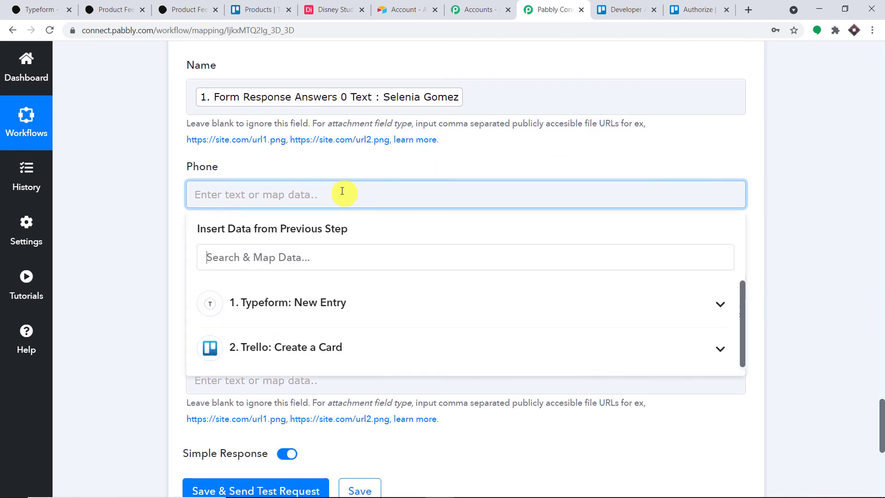
click(363, 300)
scroll(522, 367, down, 5)
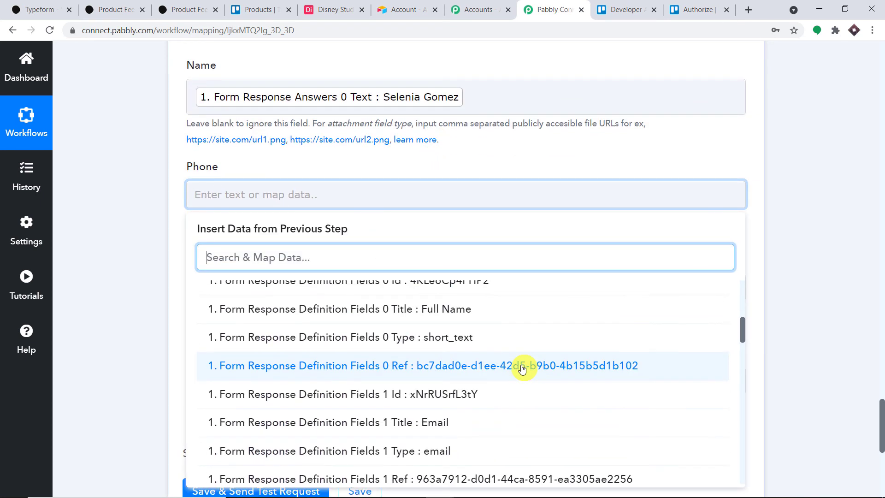
scroll(522, 367, down, 6)
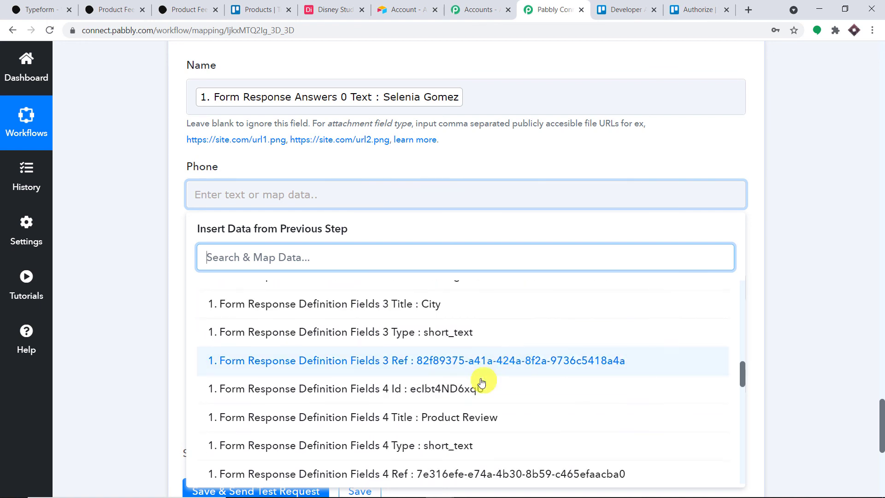
scroll(481, 382, down, 1)
scroll(477, 373, down, 3)
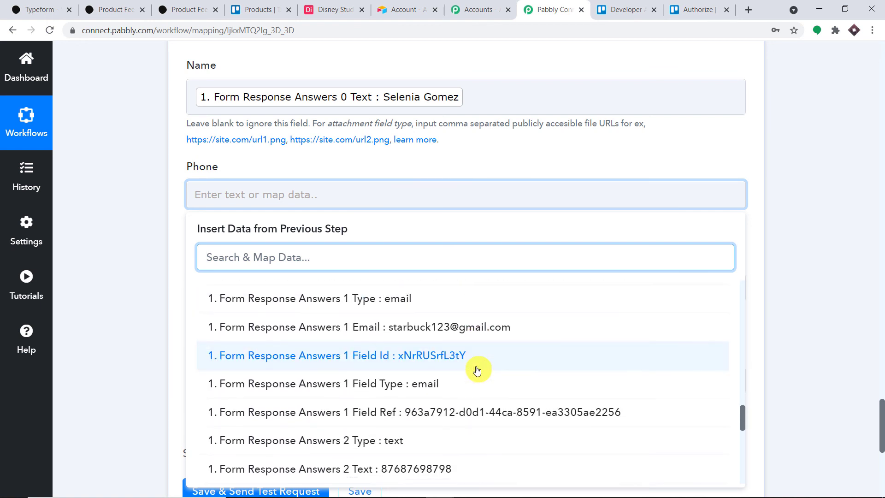
click(452, 406)
click(504, 158)
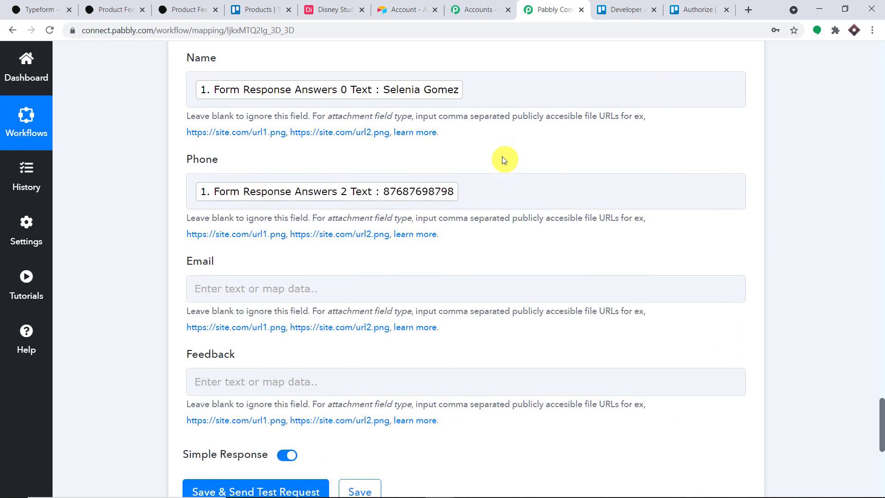
Map the Typeform email and feedback answers into the Airtable Email and Feedback fields.
scroll(323, 238, down, 1)
click(323, 237)
click(336, 348)
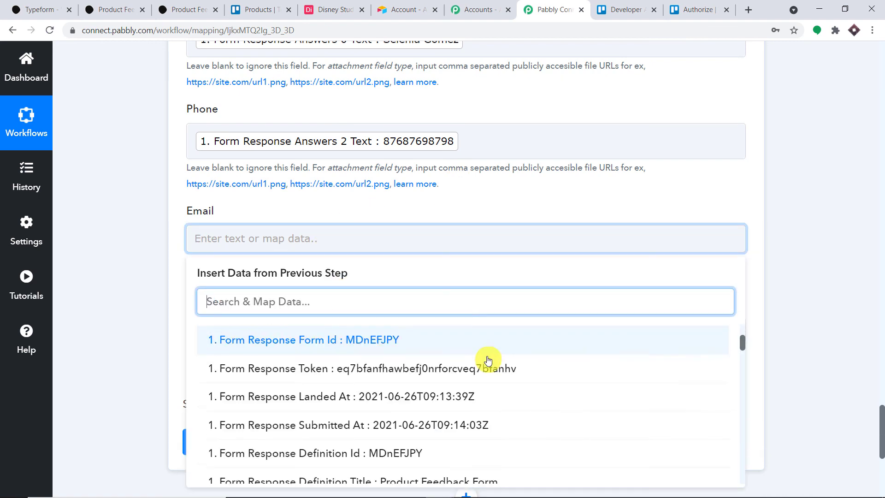
scroll(507, 375, down, 2)
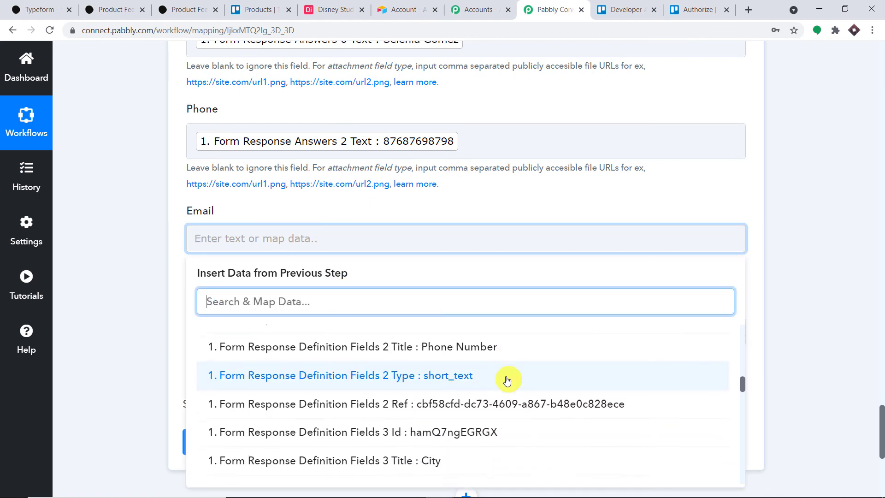
scroll(507, 379, down, 6)
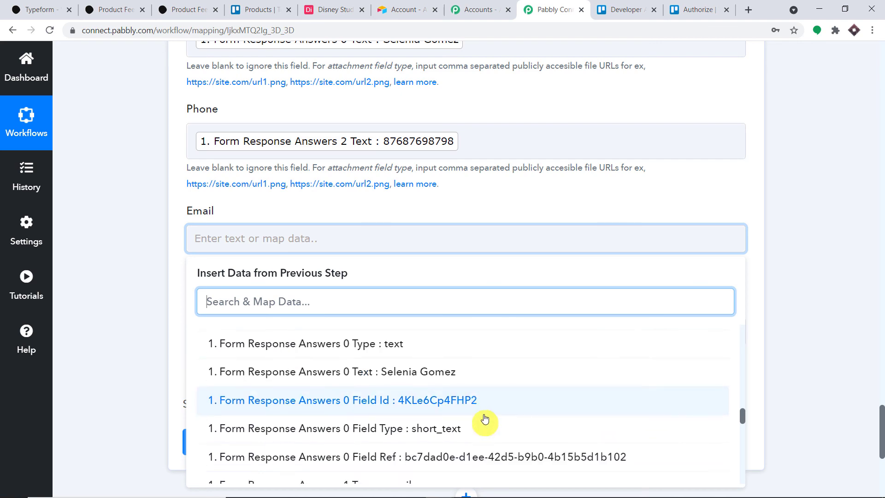
scroll(484, 419, down, 3)
click(510, 364)
click(567, 200)
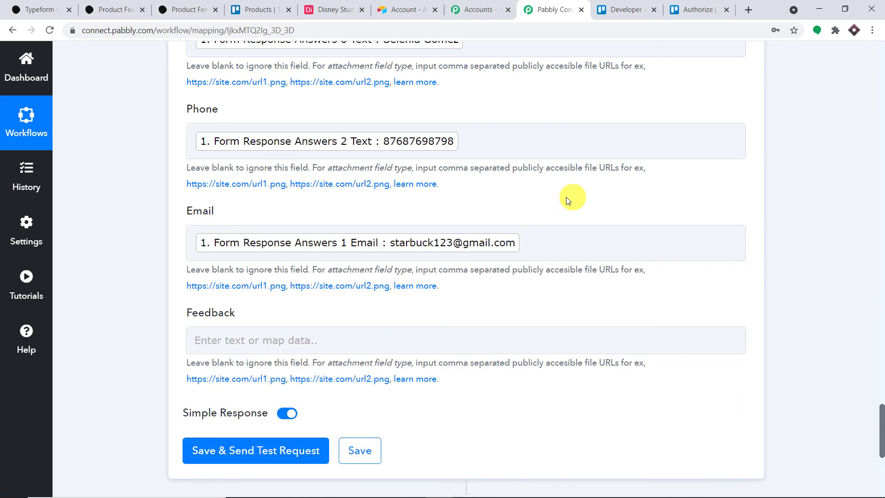
scroll(568, 200, down, 3)
click(317, 225)
click(316, 331)
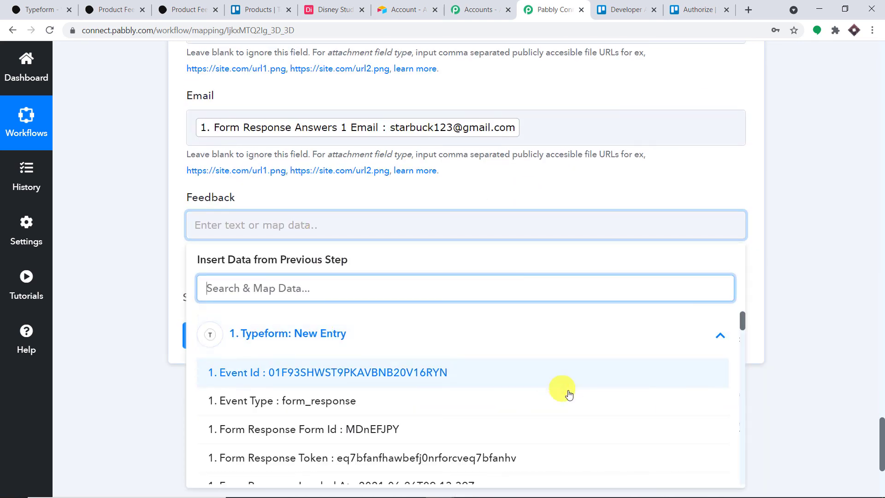
scroll(570, 395, down, 12)
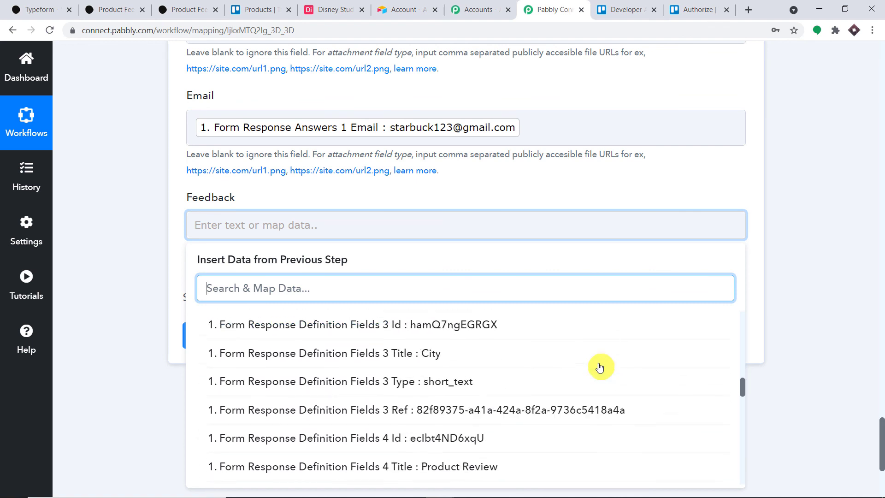
scroll(599, 367, down, 7)
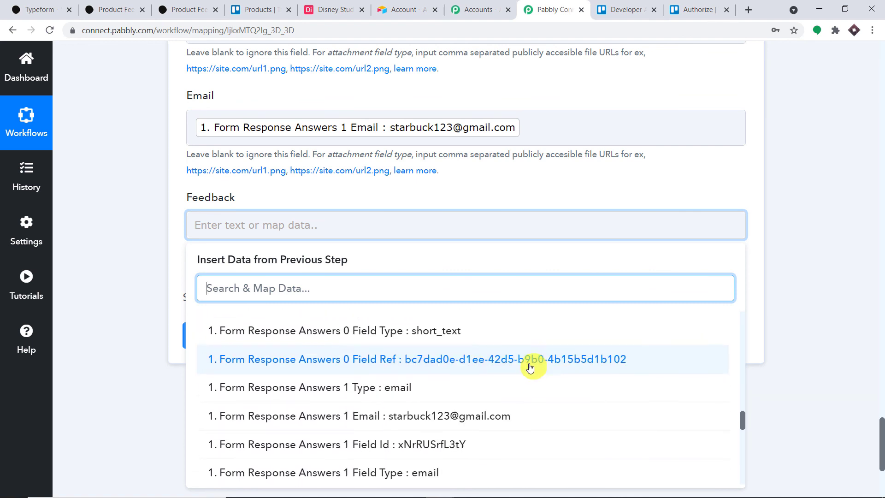
scroll(530, 368, down, 6)
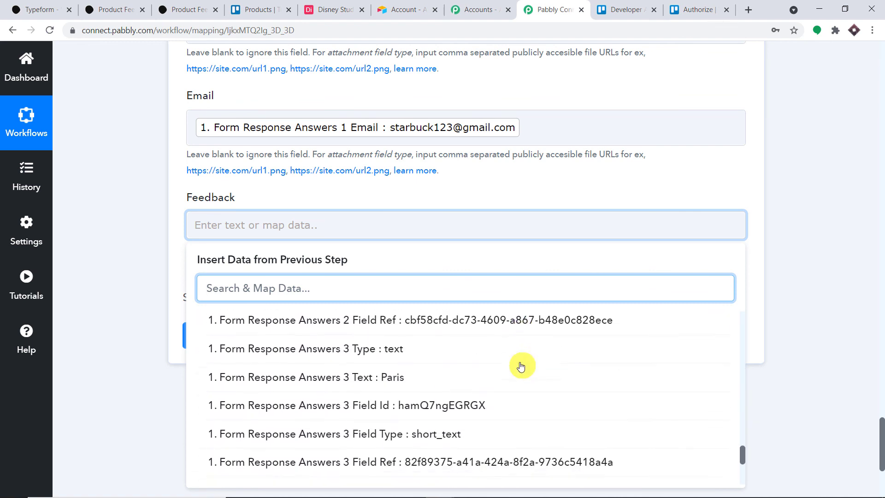
scroll(521, 367, down, 4)
click(510, 371)
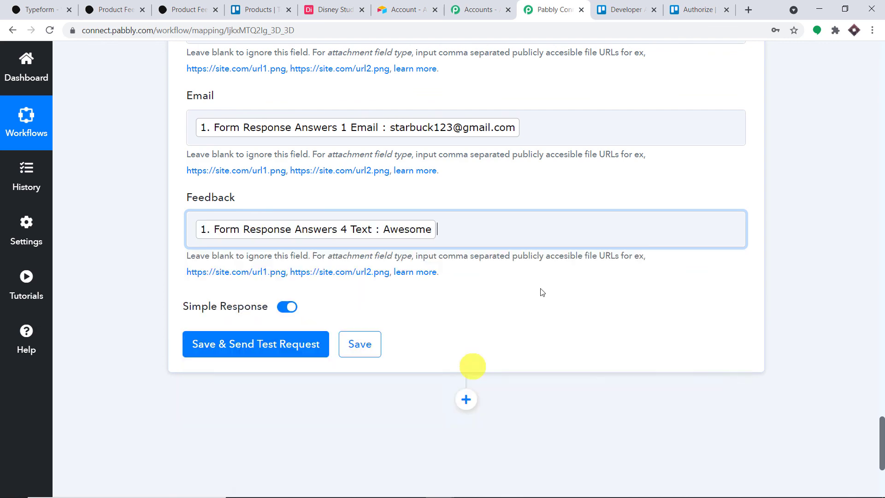
click(571, 179)
Save the Airtable step and send a test record to the Disney Studios base.
scroll(570, 179, up, 6)
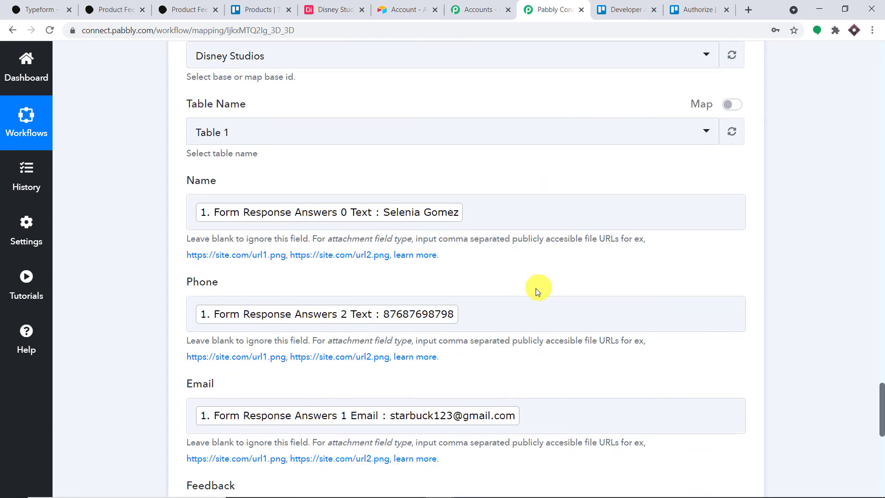
scroll(538, 283, down, 6)
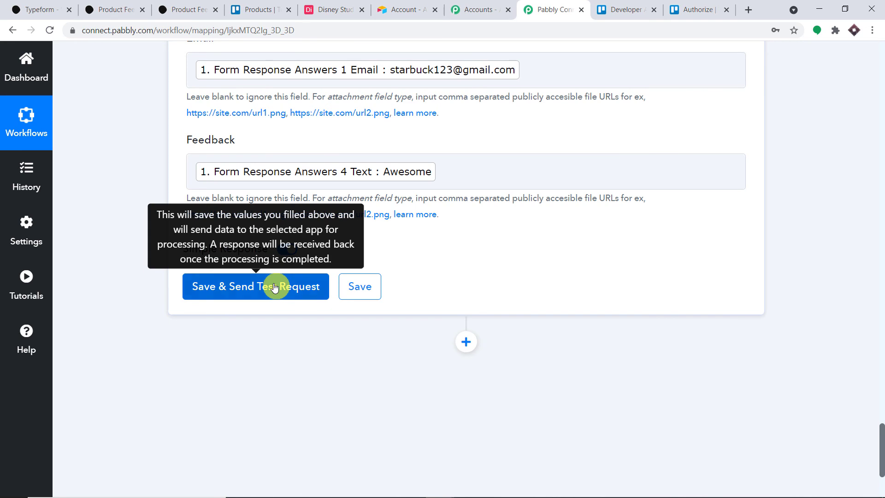
click(274, 287)
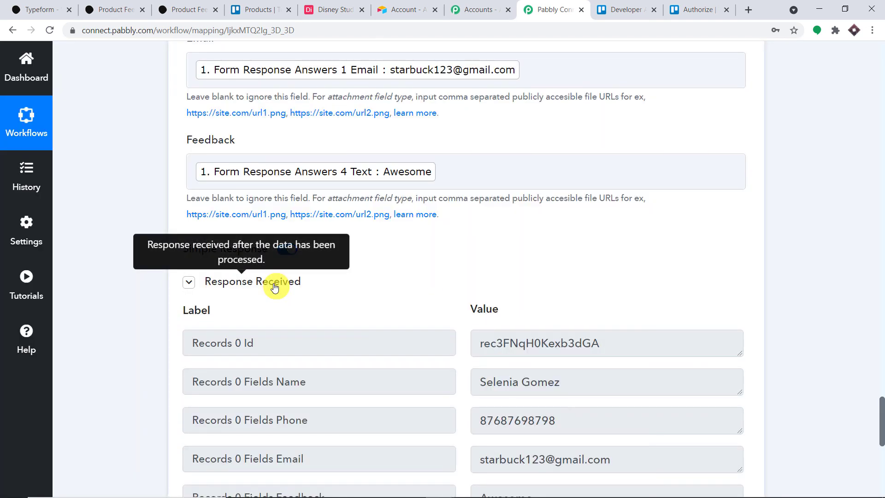
click(334, 5)
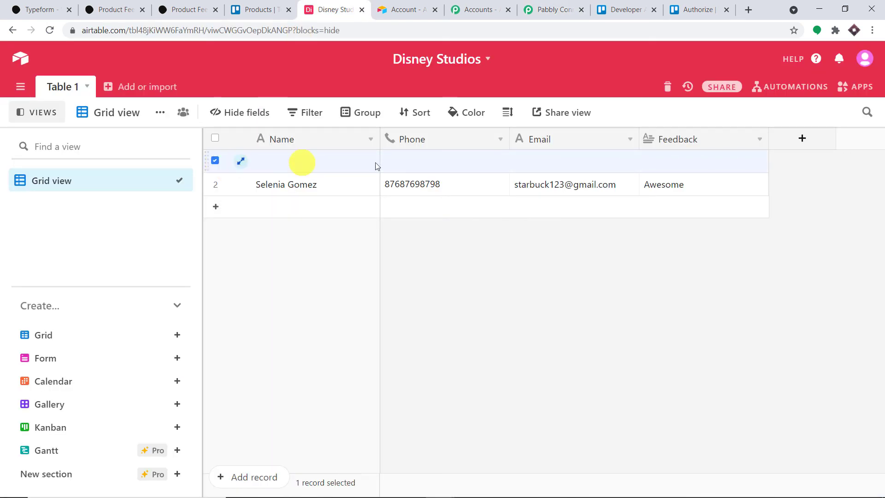
Delete the empty first row in Table 1, leaving only the 'Awesome' test record.
right_click(245, 162)
click(314, 315)
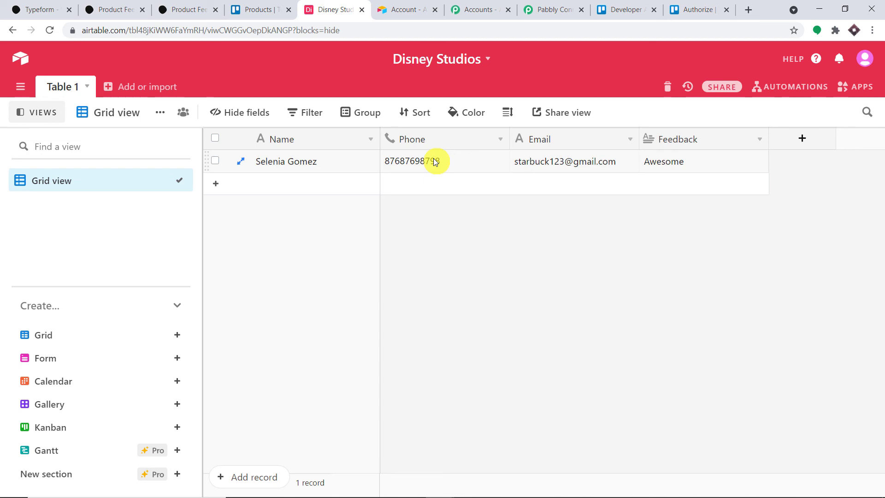
click(576, 4)
Collapse the Airtable Create Record, Trello Create a Card and Typeform New Entry step panels.
scroll(881, 332, up, 15)
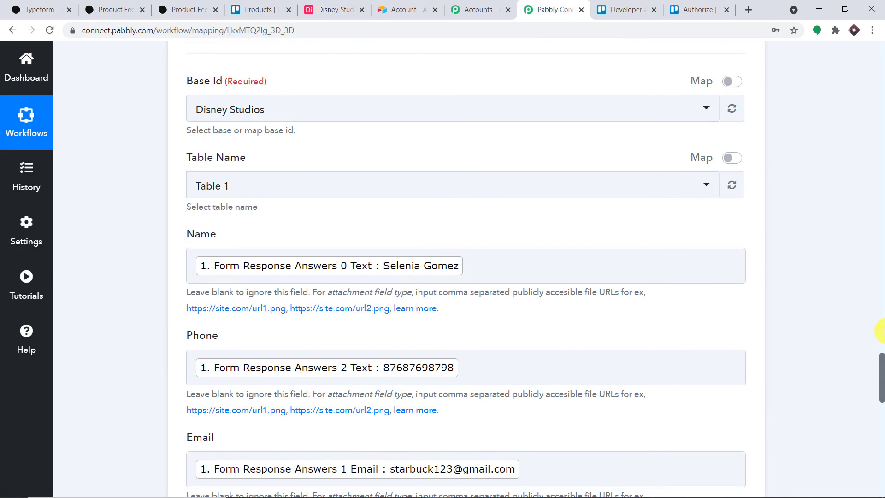
click(454, 256)
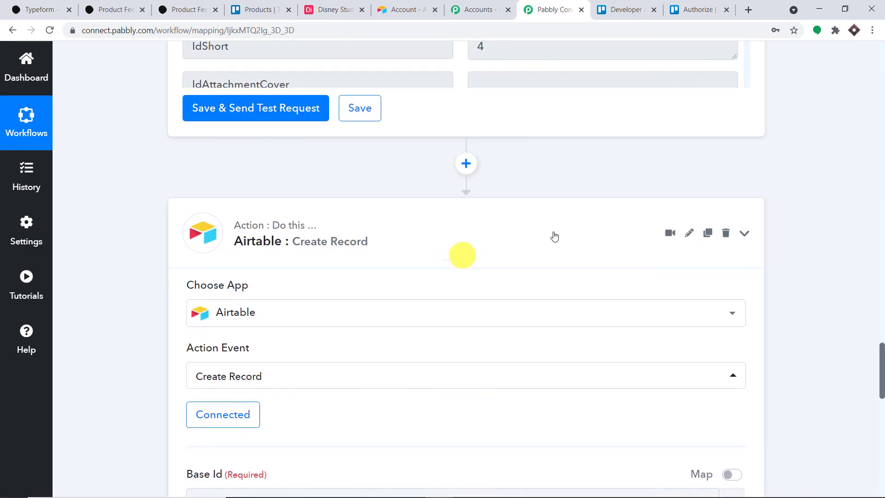
scroll(882, 184, up, 10)
scroll(882, 175, up, 18)
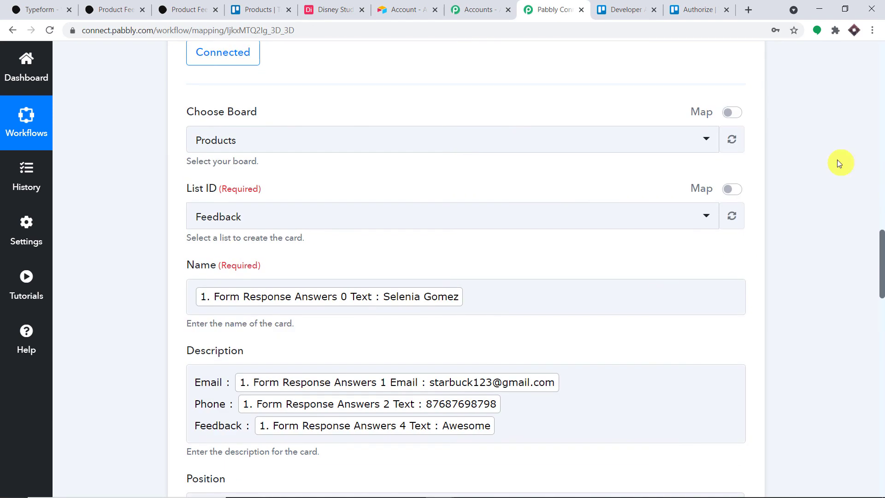
click(881, 109)
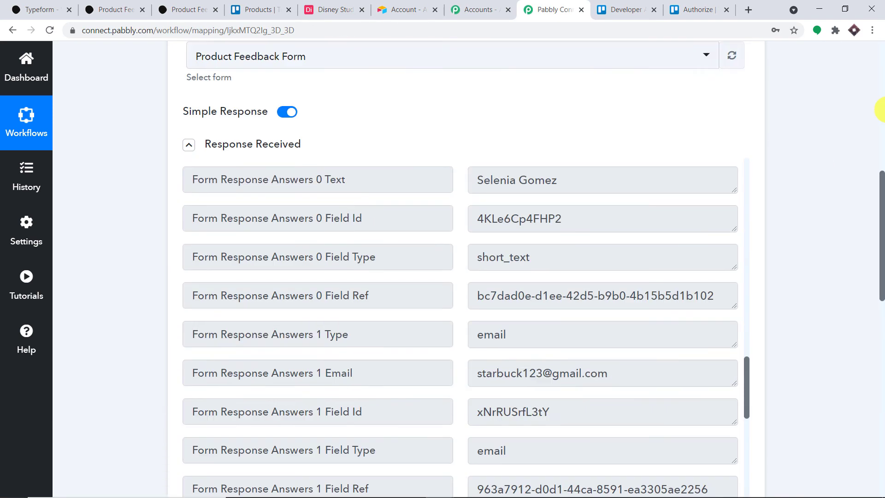
click(882, 109)
click(386, 177)
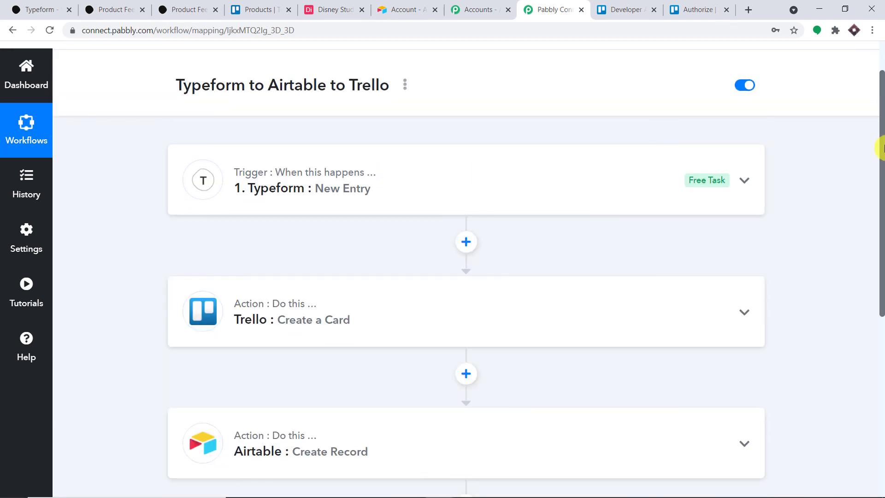
drag(881, 152, 882, 206)
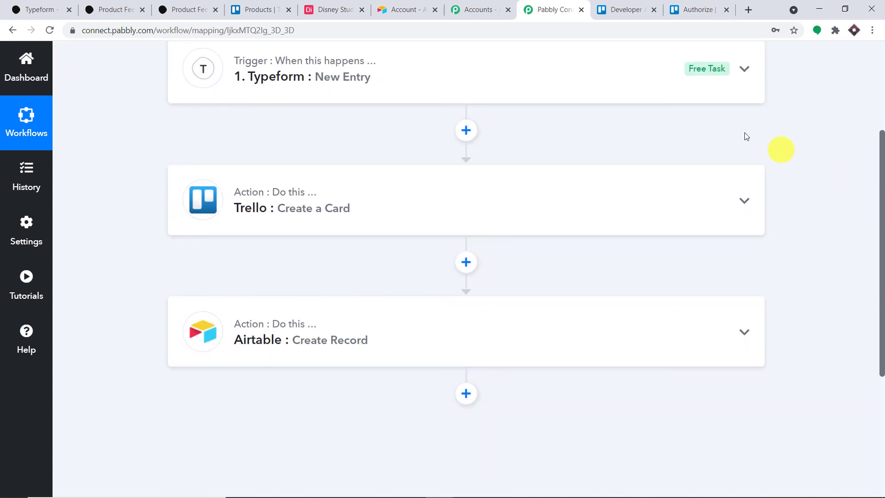
mouse_move(687, 73)
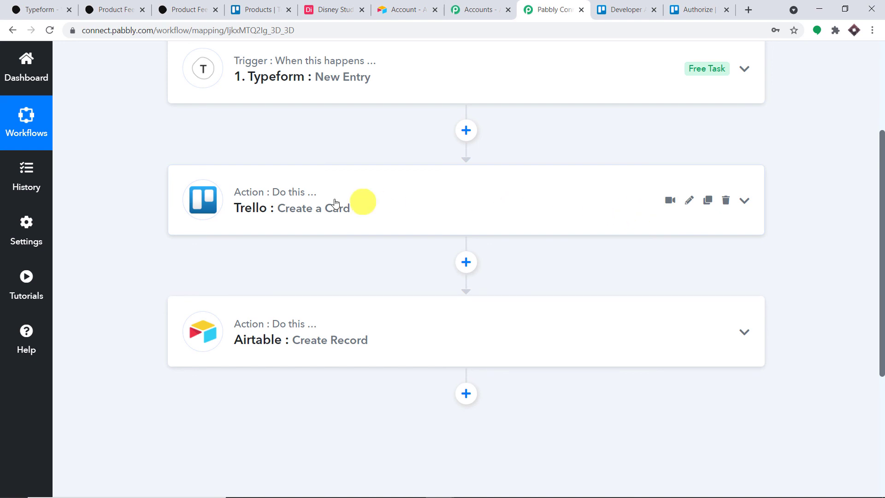
scroll(444, 222, down, 2)
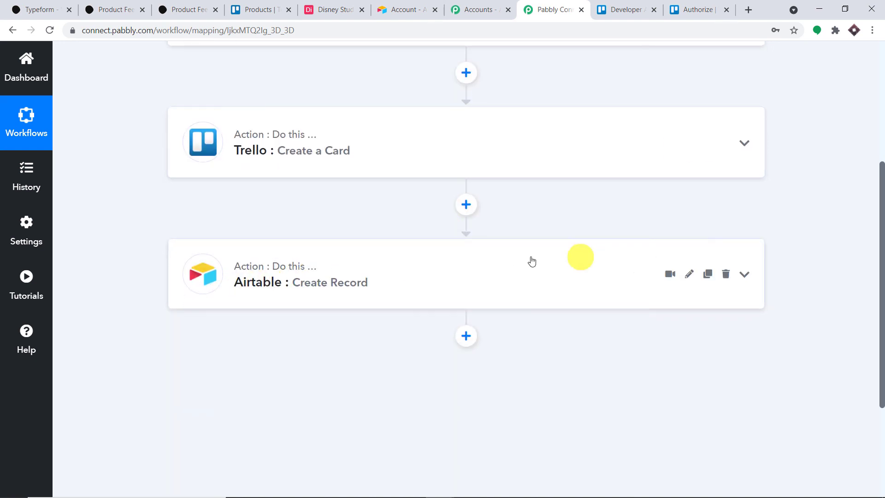
scroll(493, 238, up, 4)
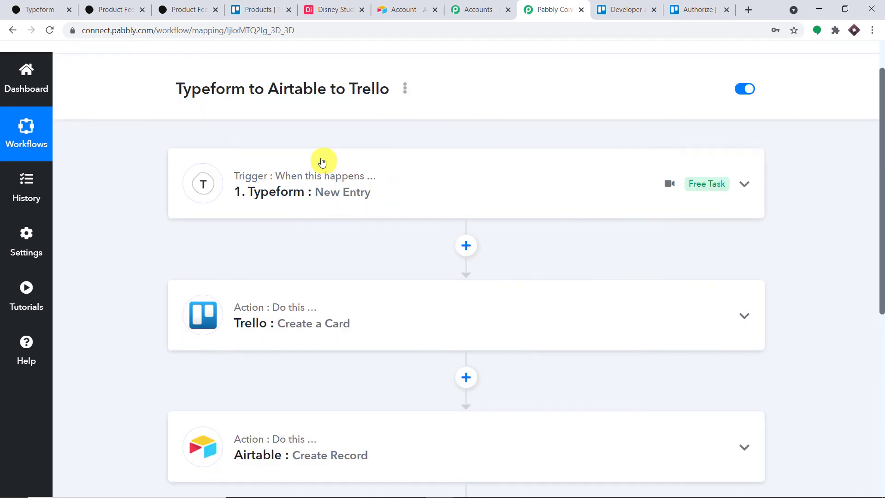
scroll(314, 197, down, 3)
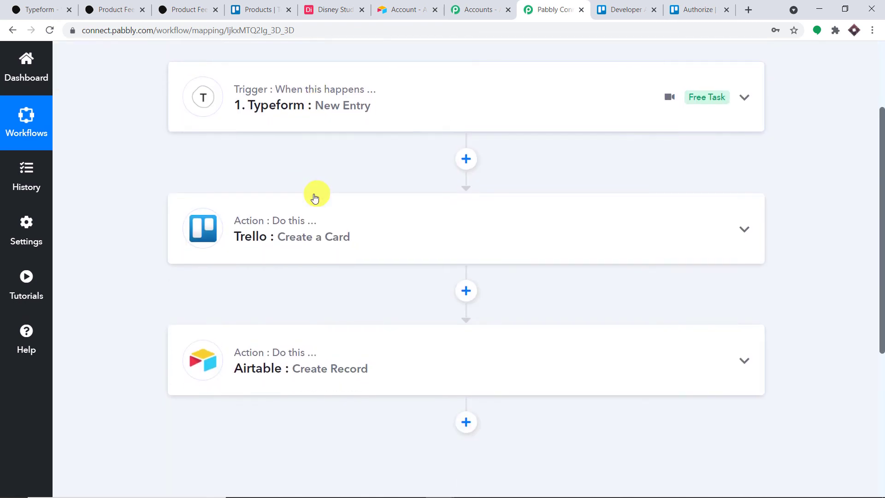
scroll(315, 197, down, 5)
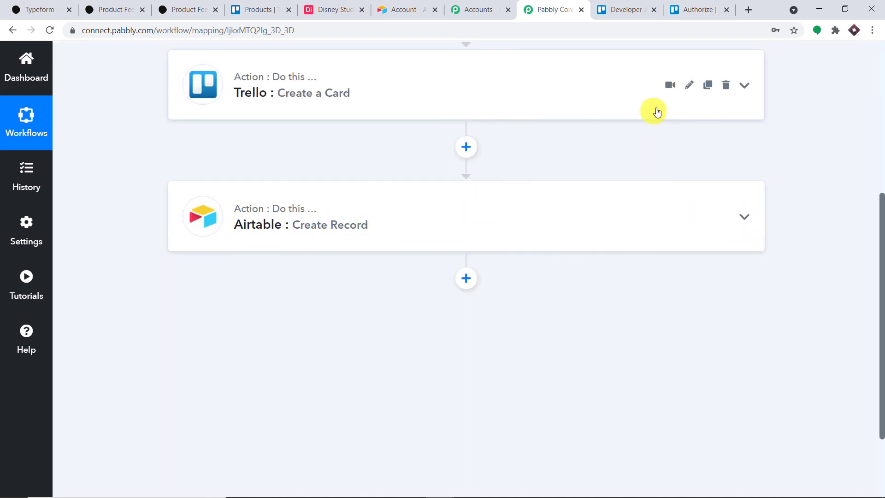